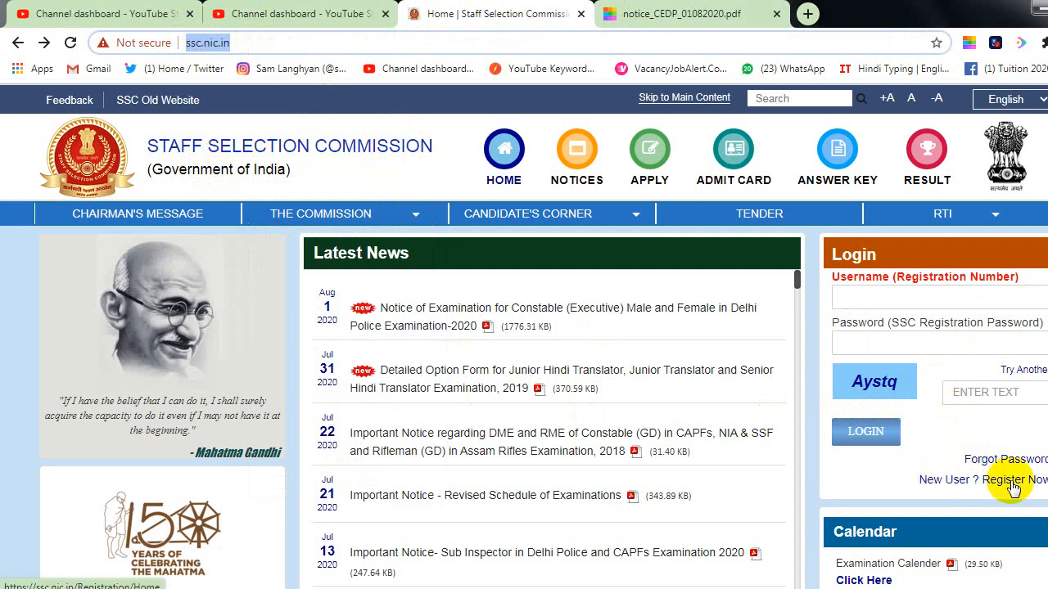
Step: Start a new user registration and answer Yes to having an Aadhaar
click(945, 481)
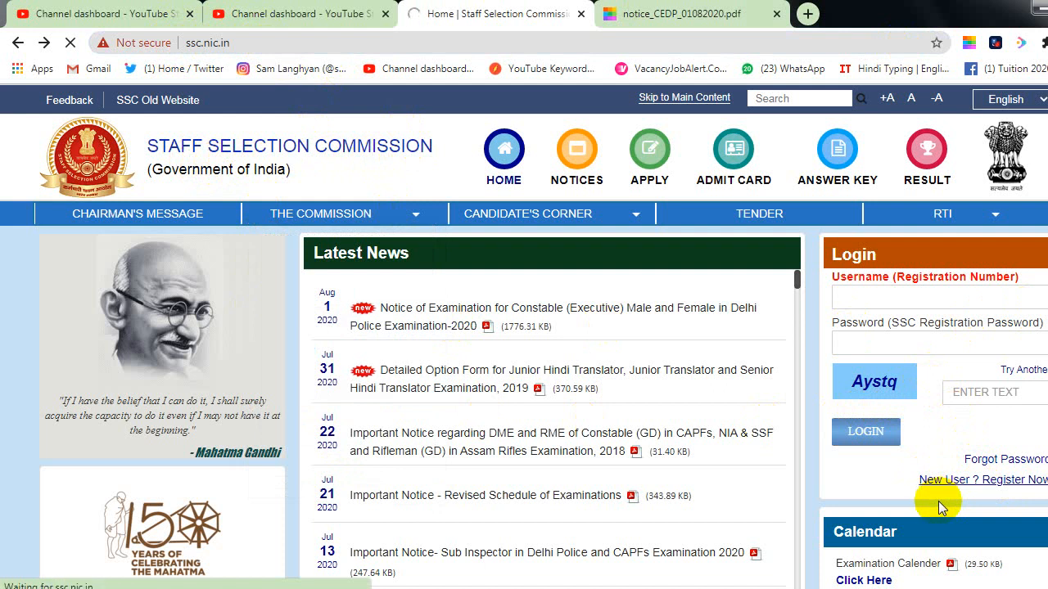
scroll(641, 450, down, 1)
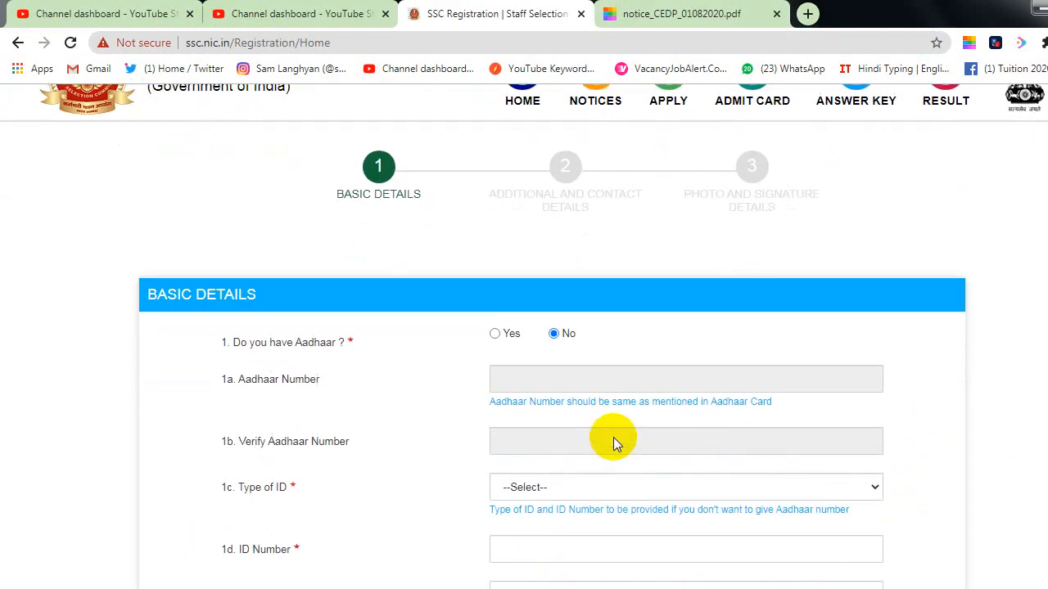
click(495, 334)
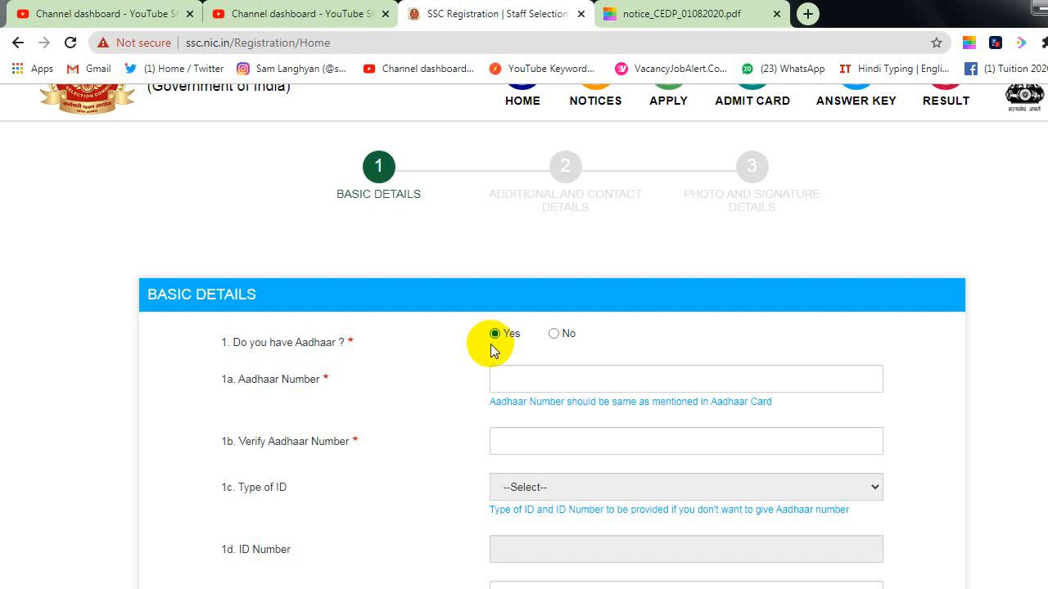
click(505, 380)
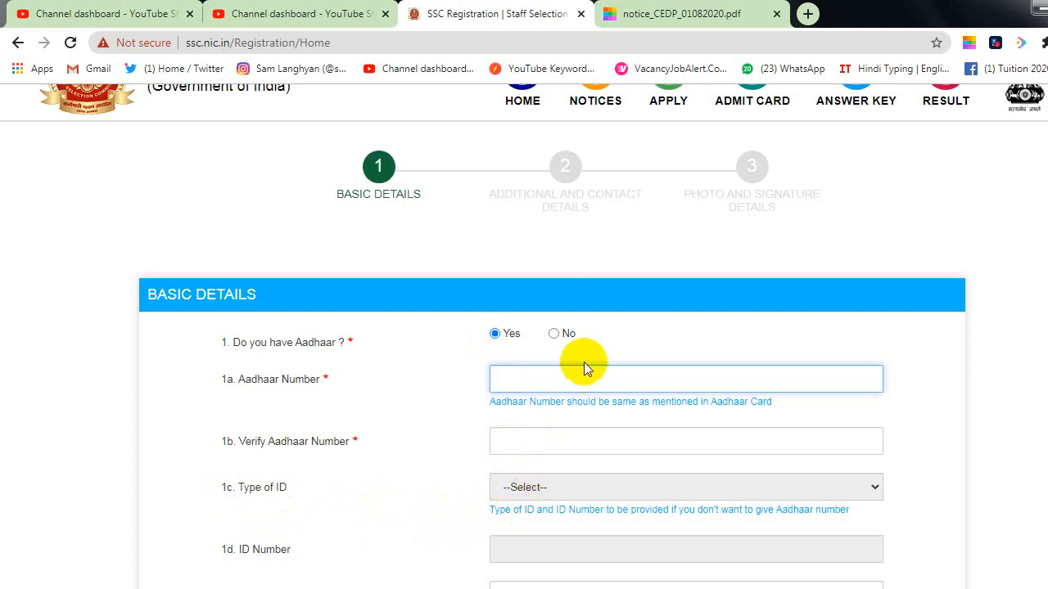
click(554, 333)
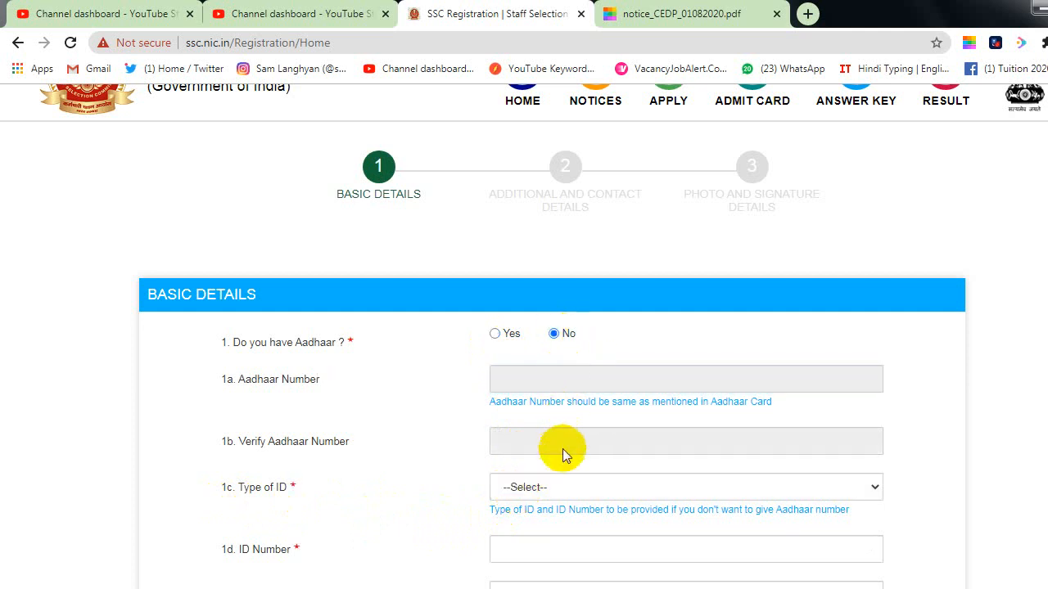
click(541, 488)
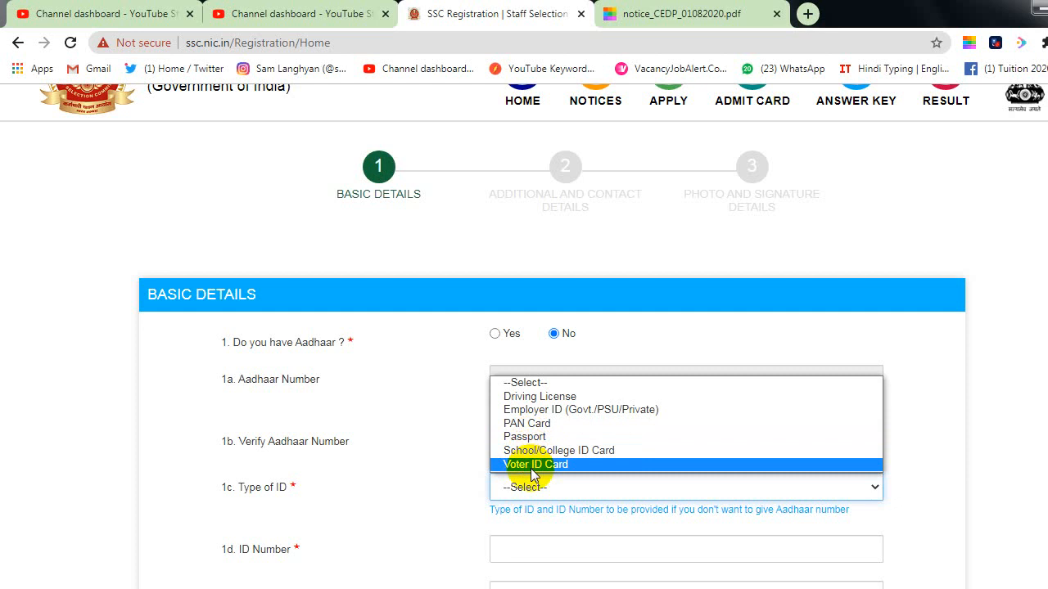
click(496, 335)
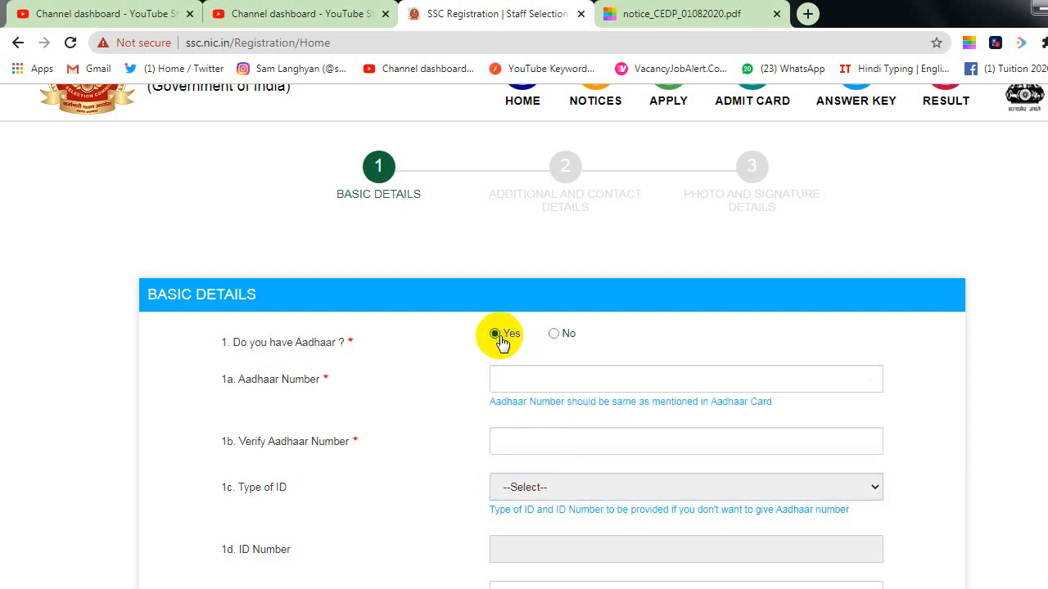
Step: Enter the candidate's Aadhaar number in both Aadhaar Number and Verify Aadhaar Number
click(516, 383)
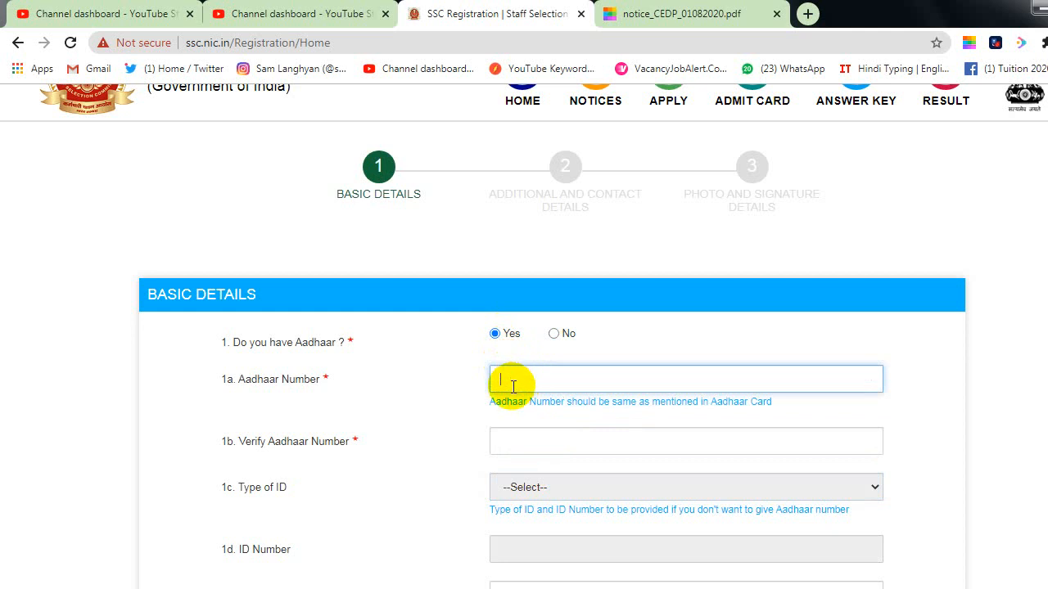
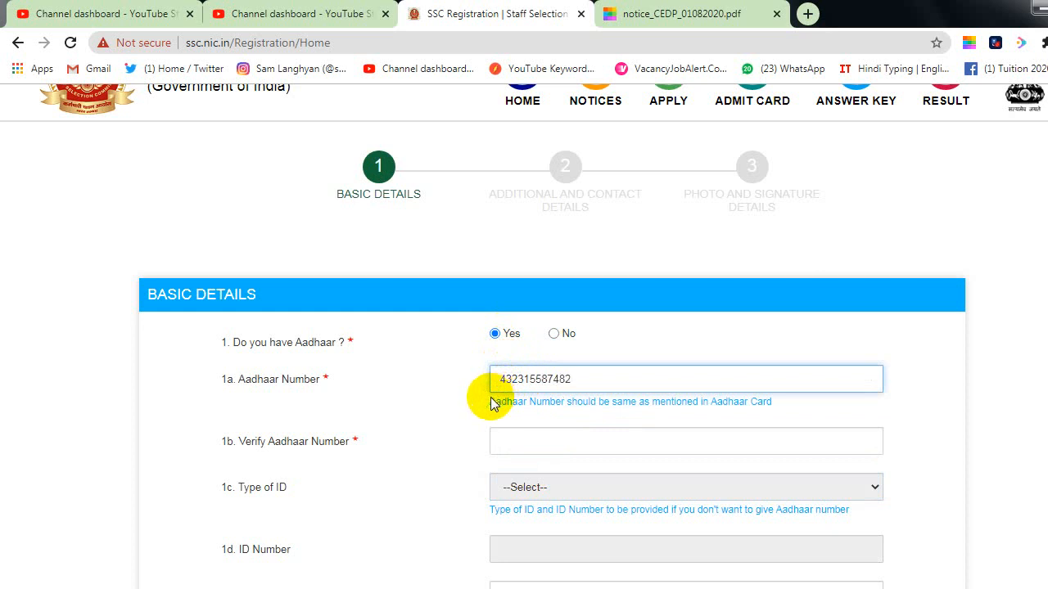
click(509, 444)
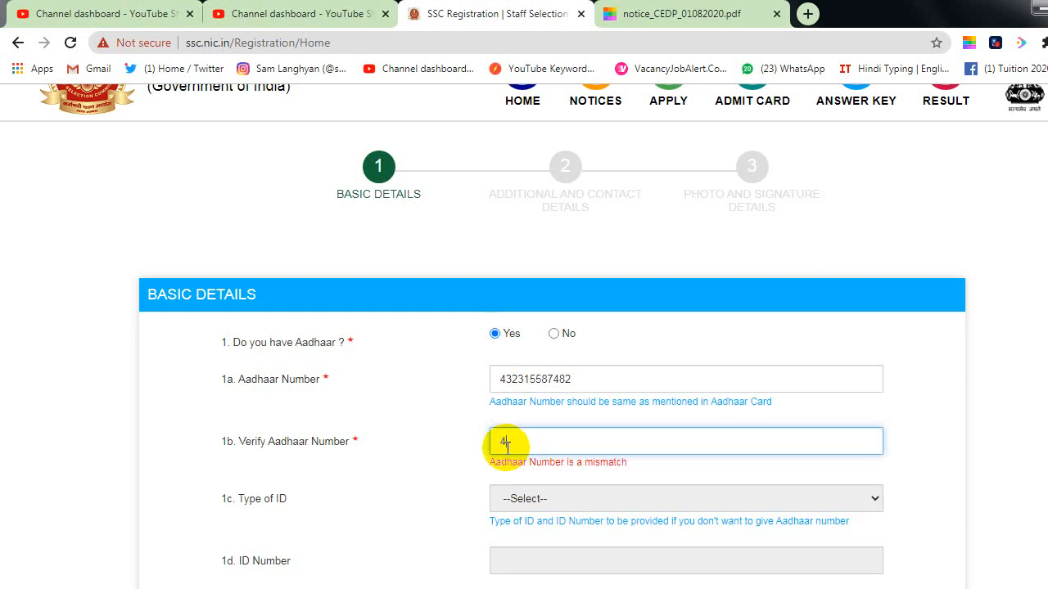
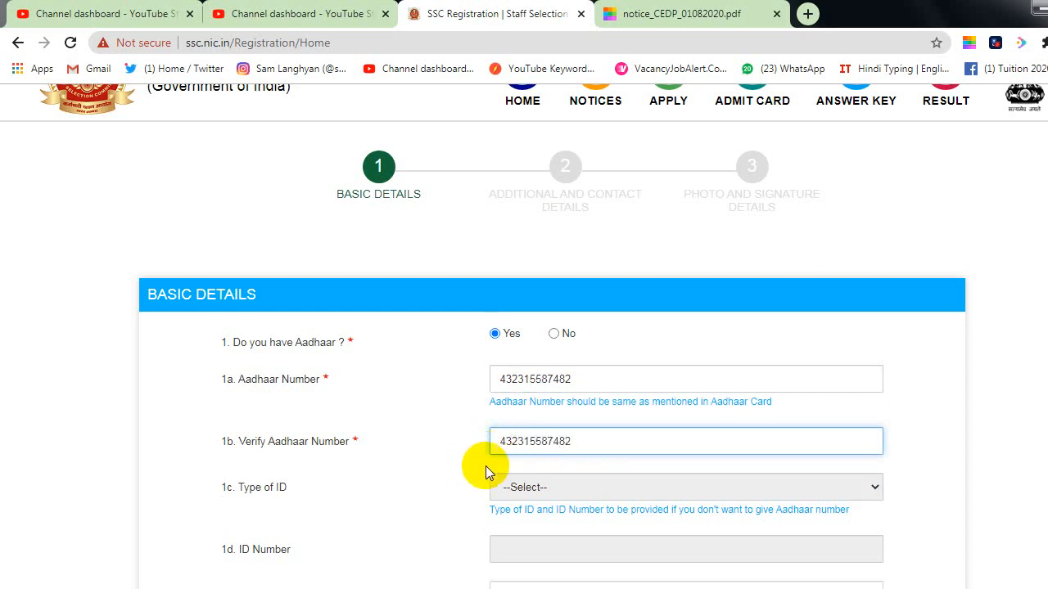
click(498, 486)
scroll(507, 490, down, 1)
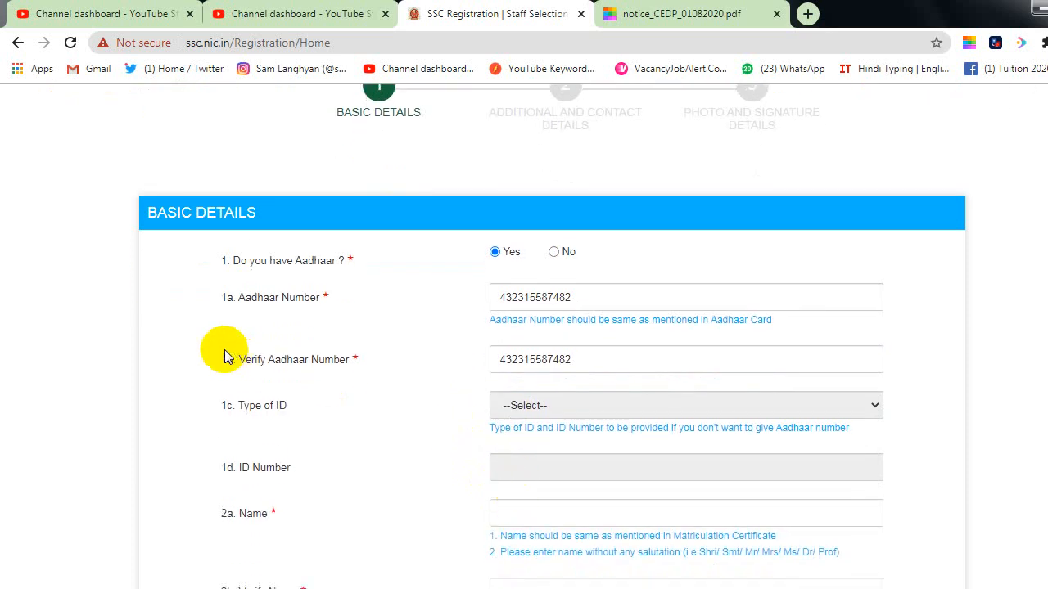
Step: Enter the candidate's name in Name and Verify Name, leaving Changed Name as No
scroll(566, 445, down, 1)
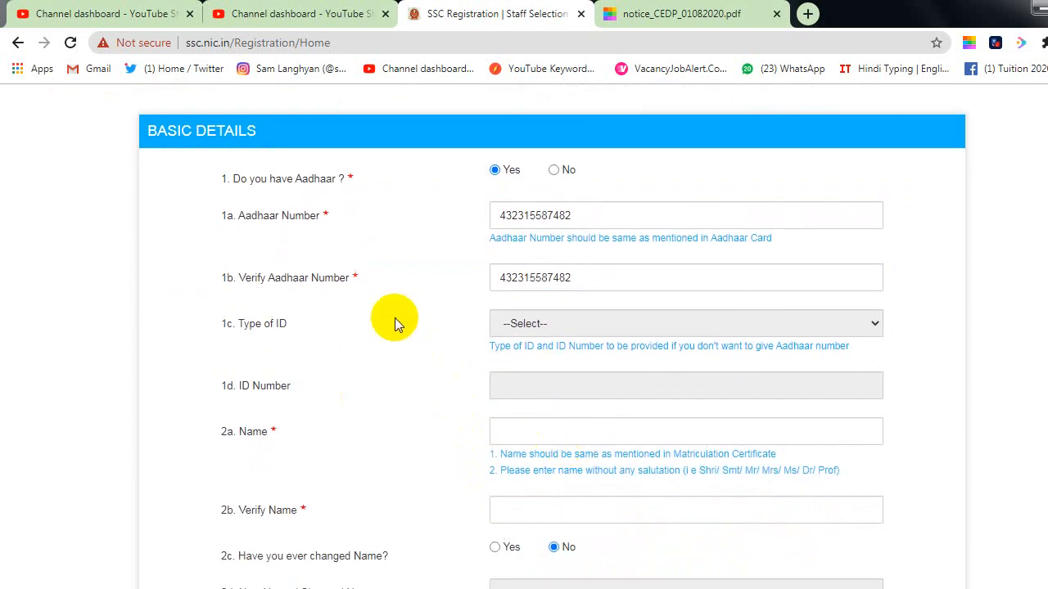
click(542, 438)
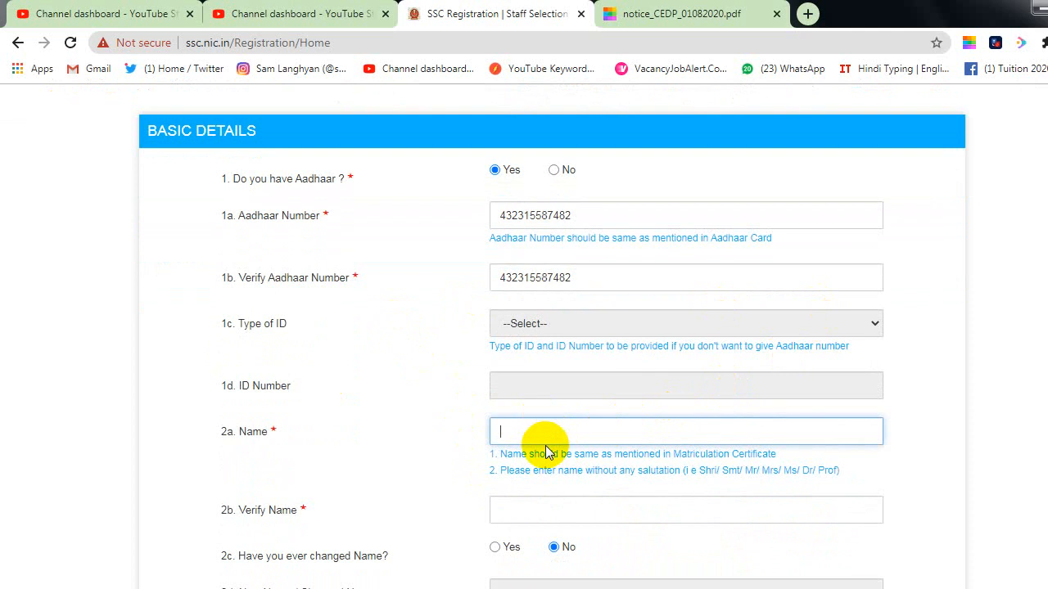
text(SUNIL)
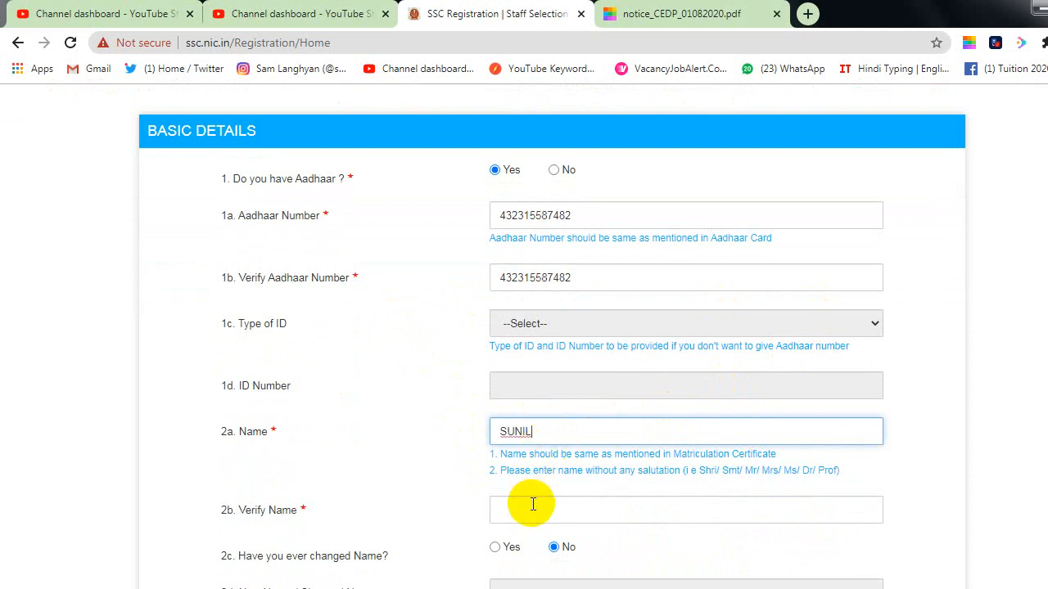
click(532, 510)
text(SU)
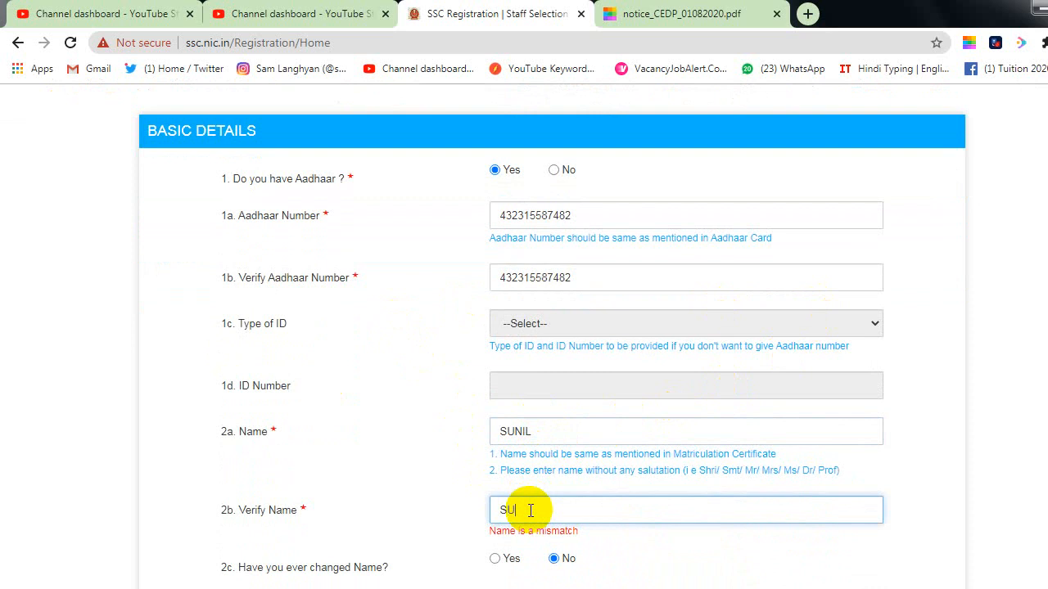
text(NIL)
scroll(568, 478, down, 2)
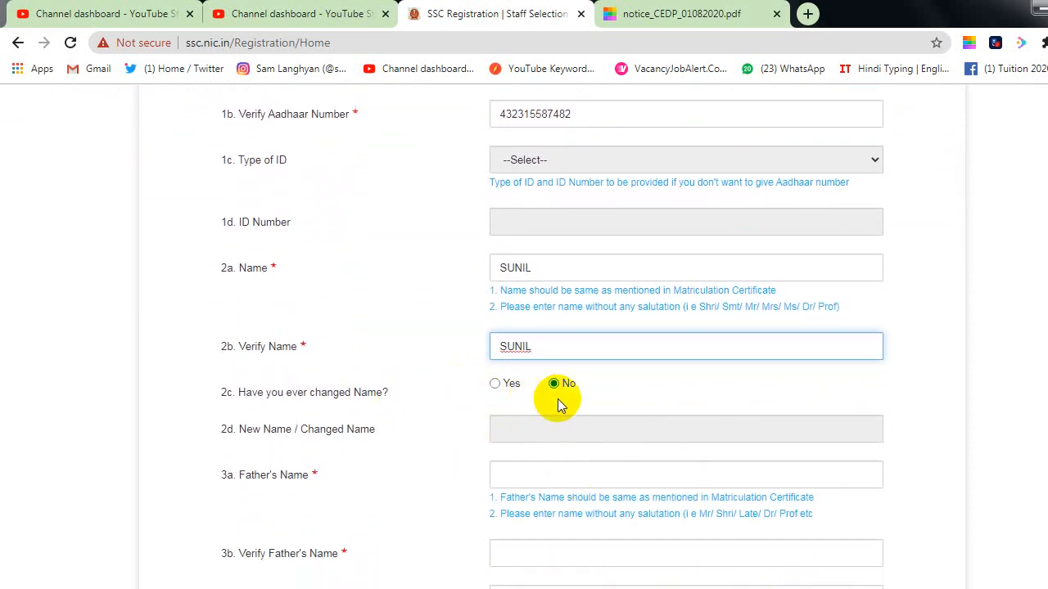
scroll(552, 395, down, 1)
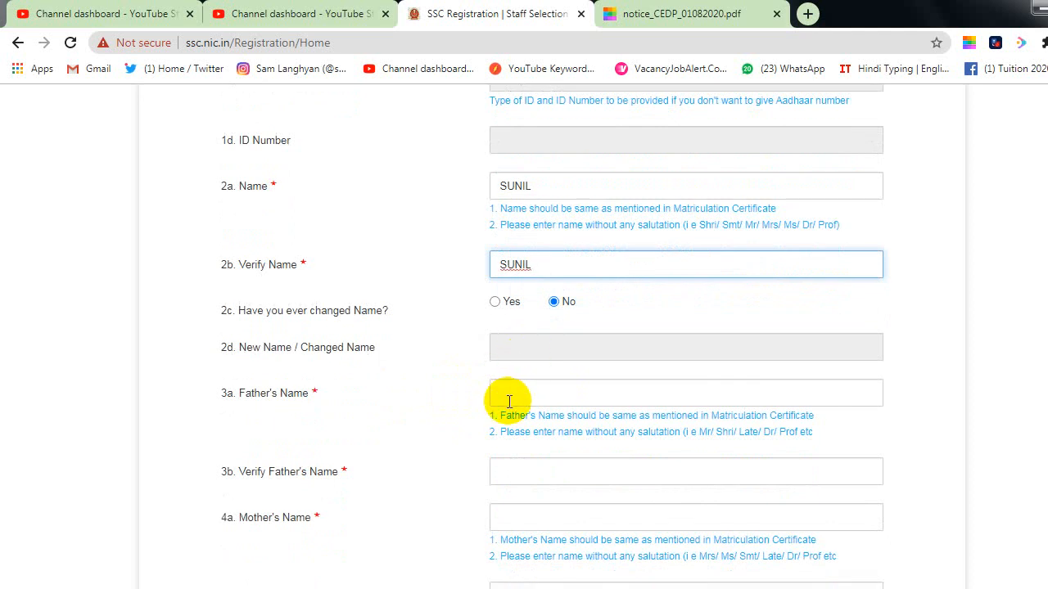
Step: Enter the father's and mother's names, each with its matching verification entry
click(509, 393)
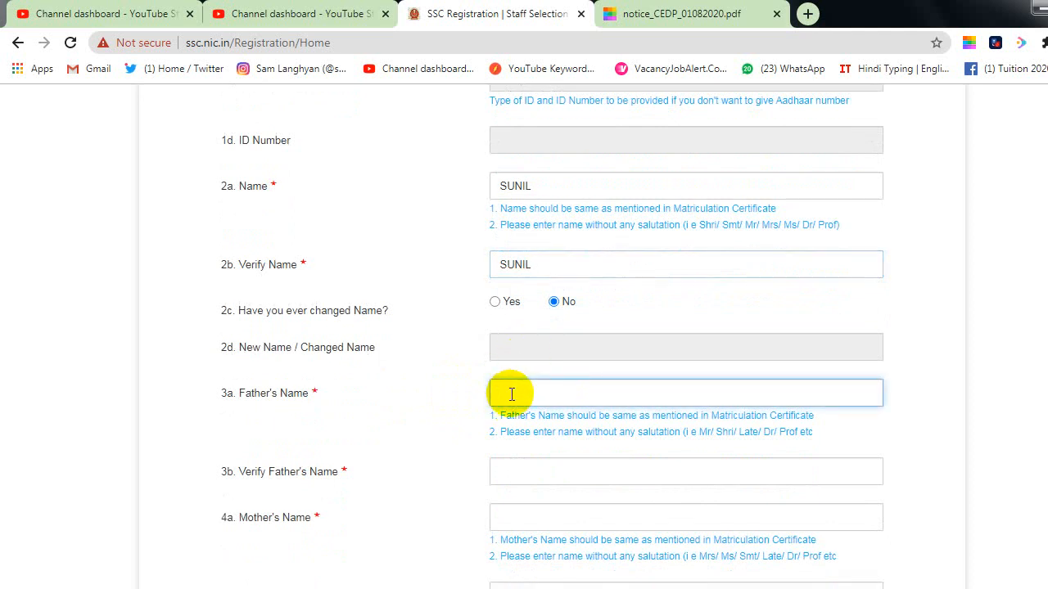
text(SANDEEP)
key(Tab)
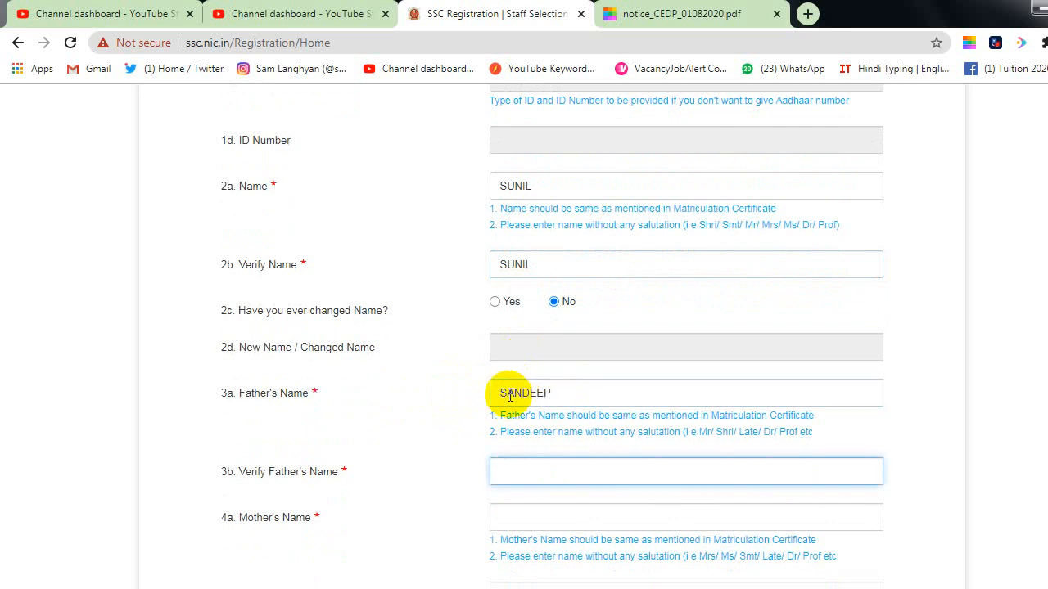
text(SAND)
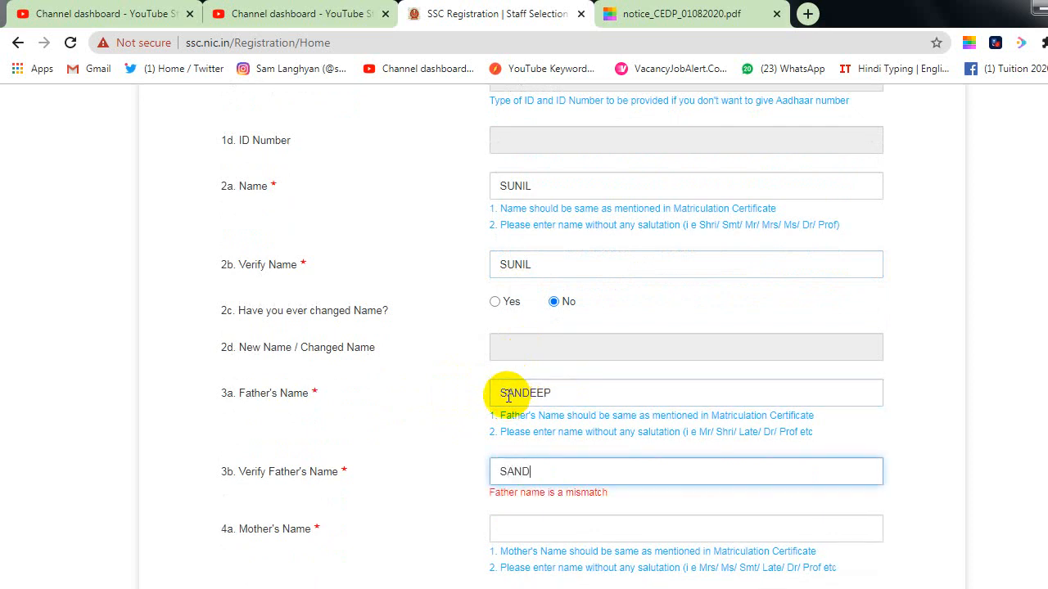
text(EEP)
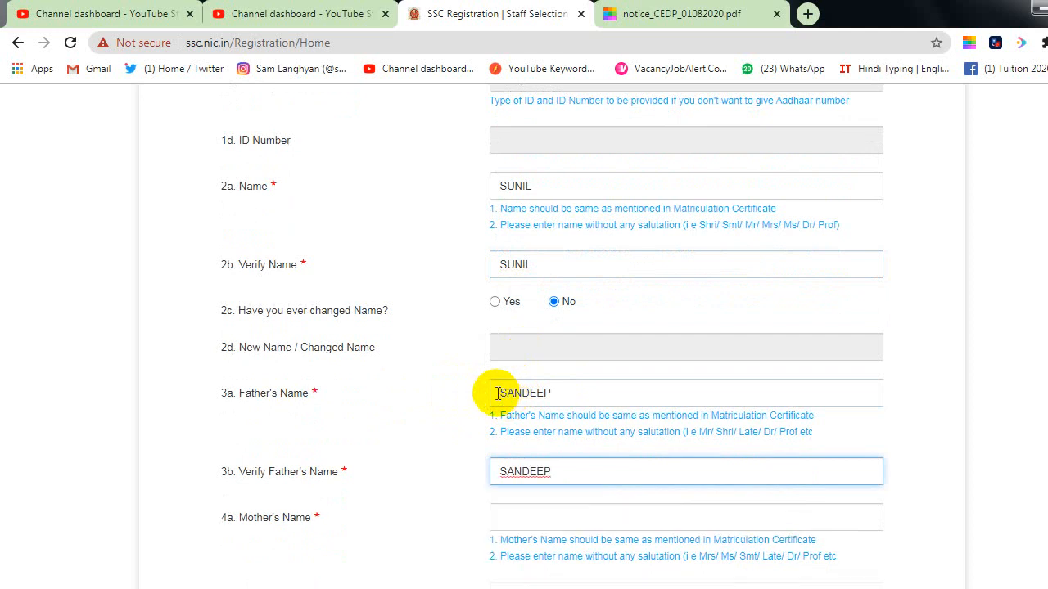
scroll(498, 393, down, 1)
click(509, 429)
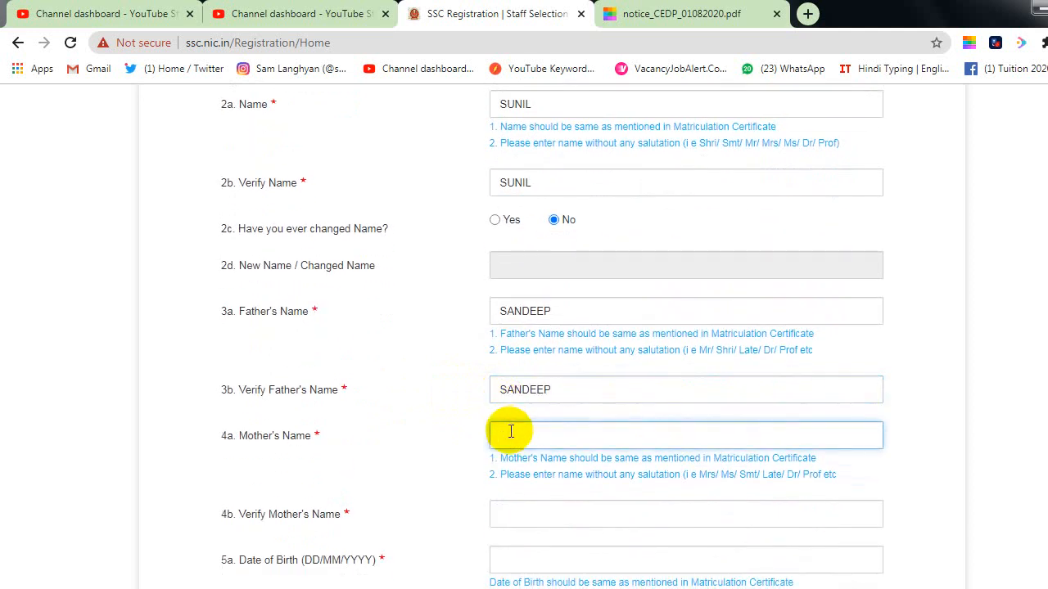
text(SUSHILA)
key(Tab)
text(SU)
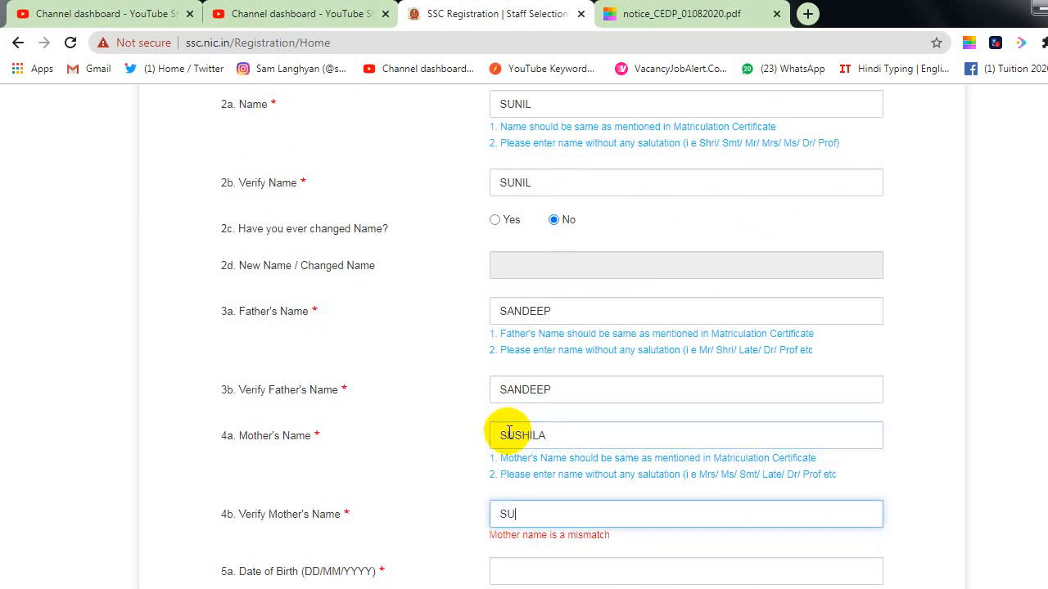
text(SHILA)
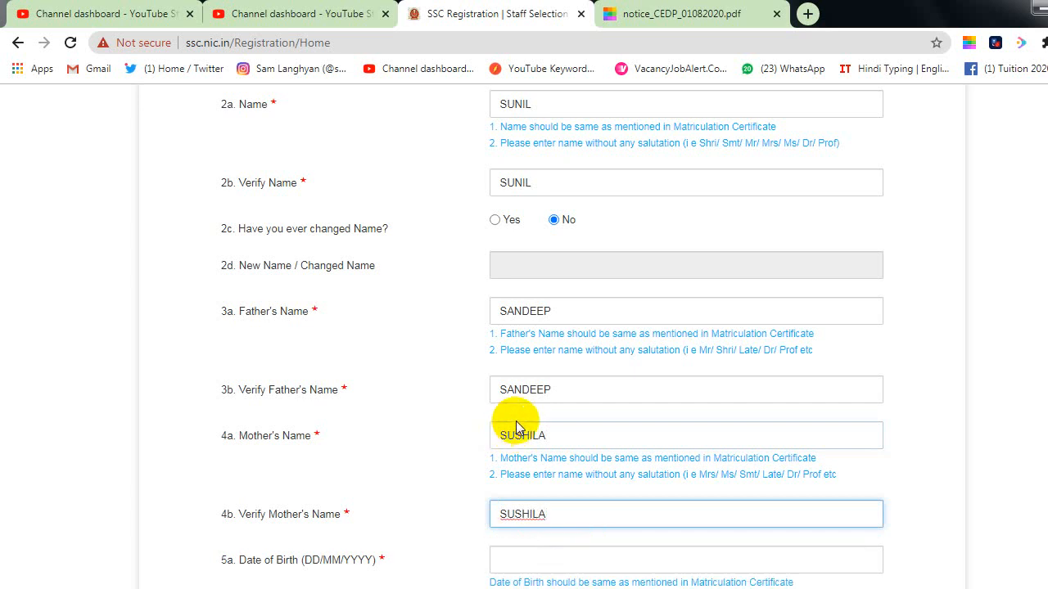
scroll(510, 428, down, 1)
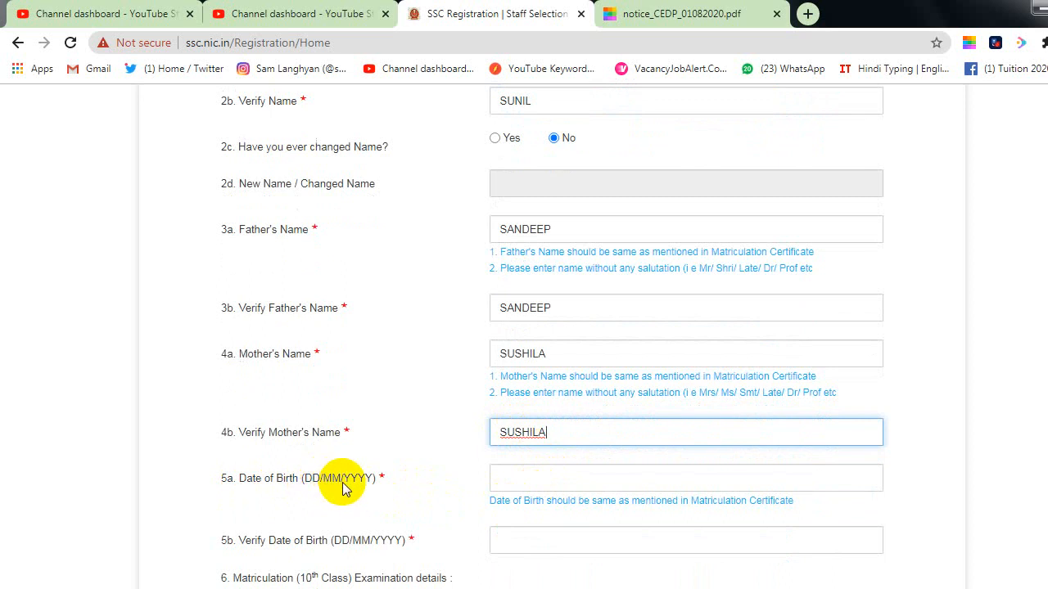
Step: Pick 1 January 1997 as the date of birth in the calendar picker
click(540, 486)
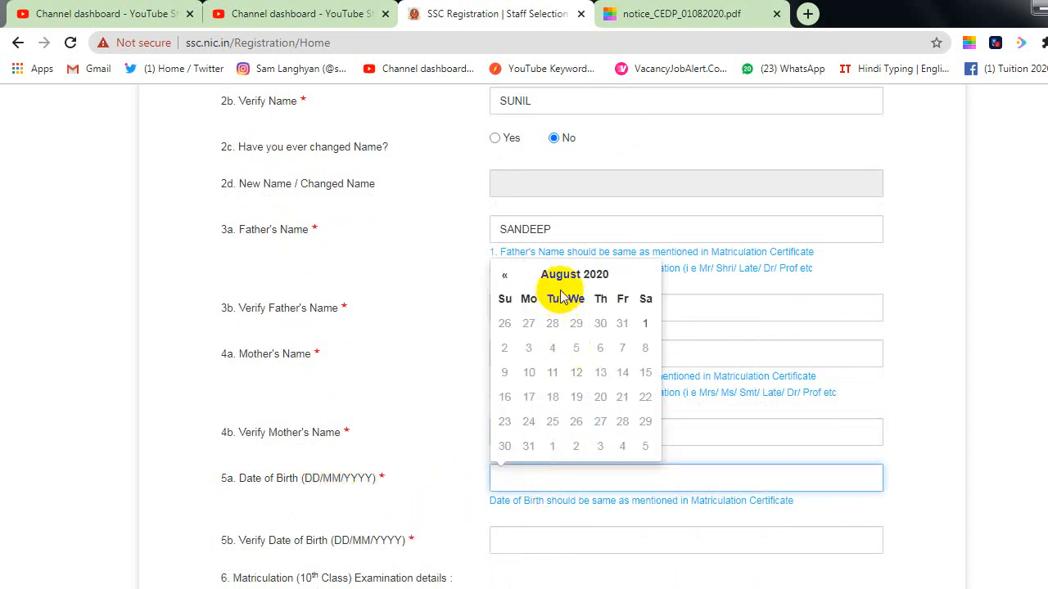
click(597, 276)
click(573, 298)
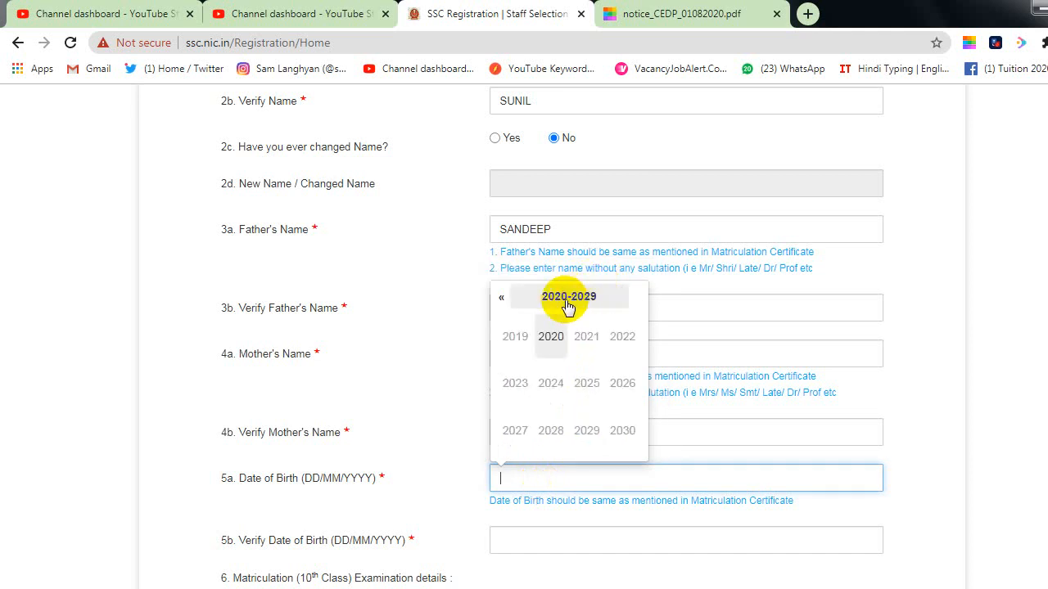
click(502, 301)
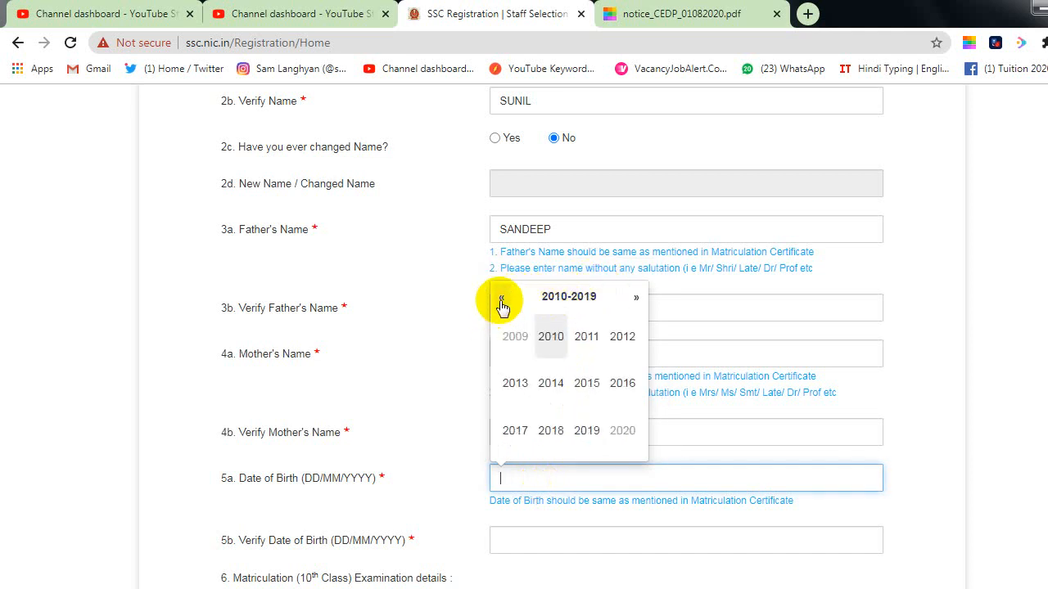
click(502, 301)
click(502, 301)
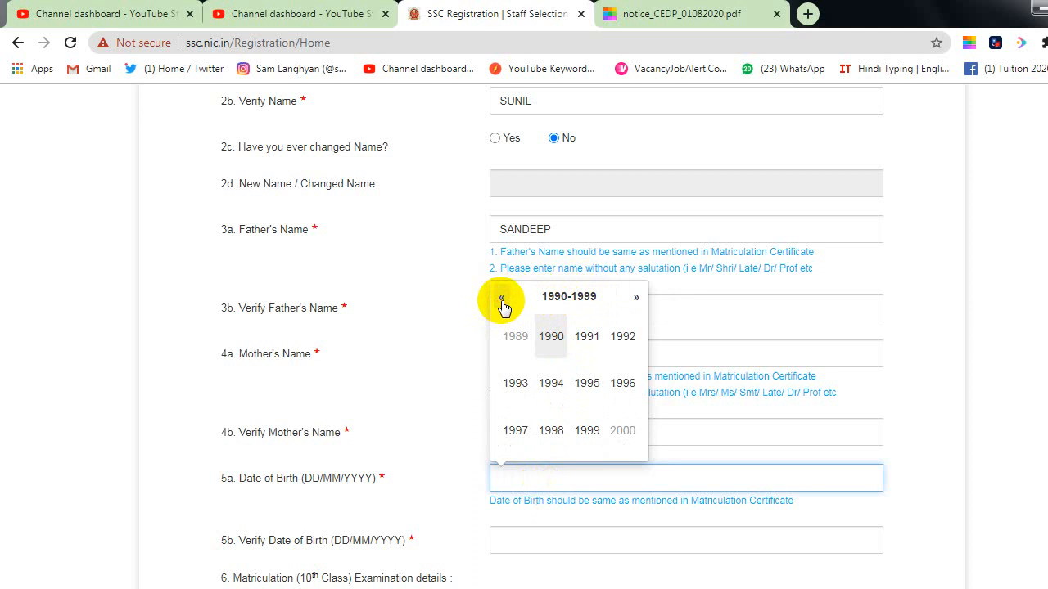
click(624, 338)
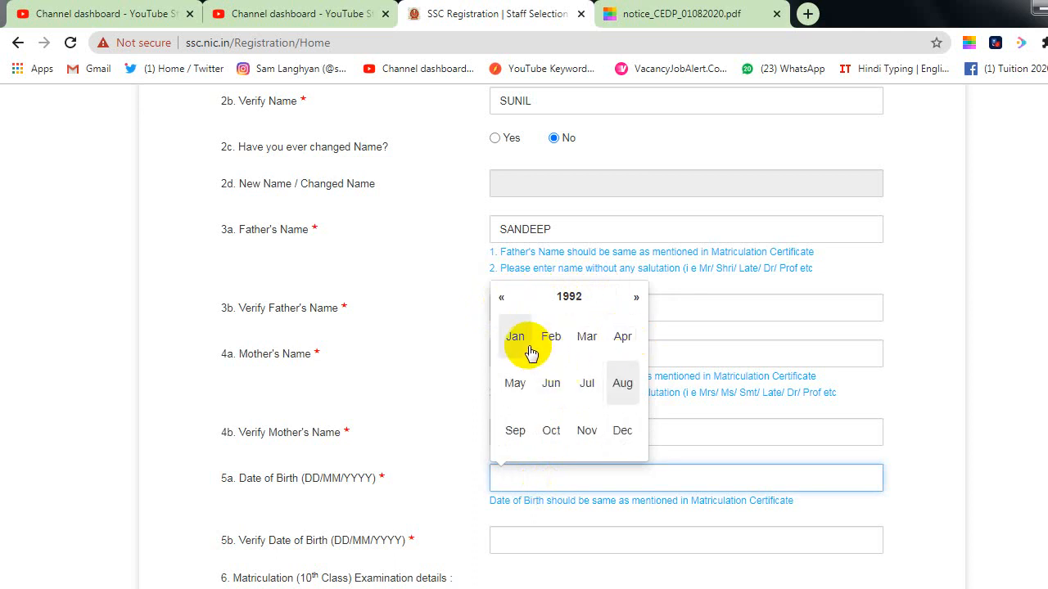
click(636, 299)
click(636, 300)
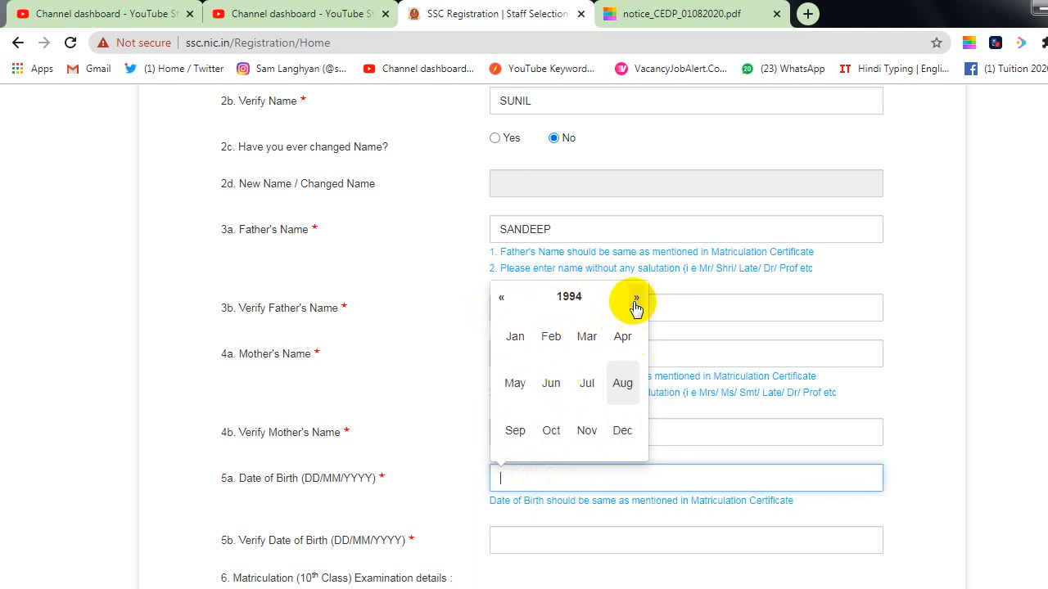
click(637, 300)
click(637, 300)
click(636, 300)
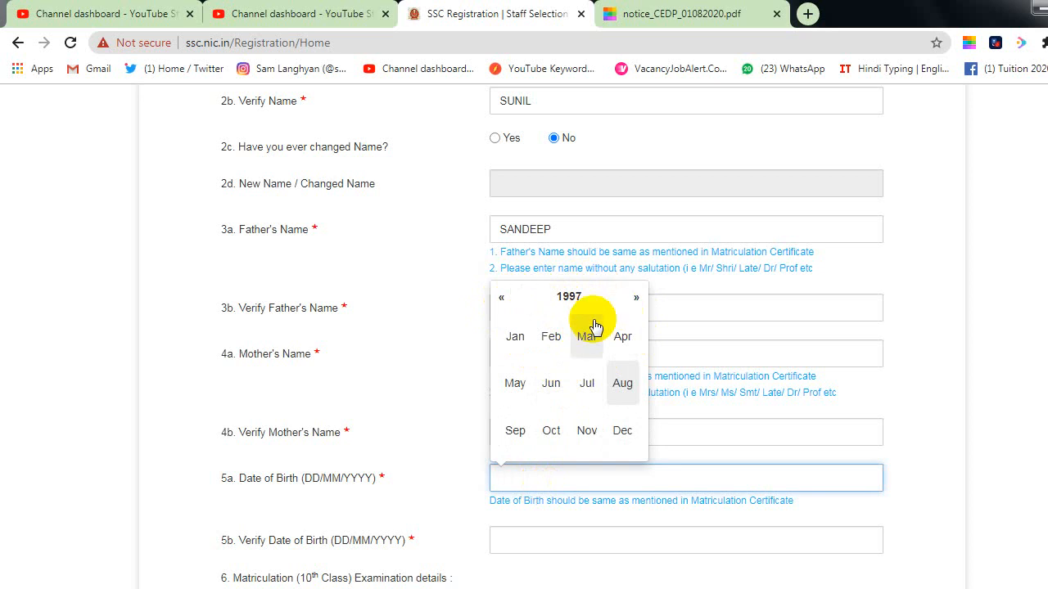
click(515, 337)
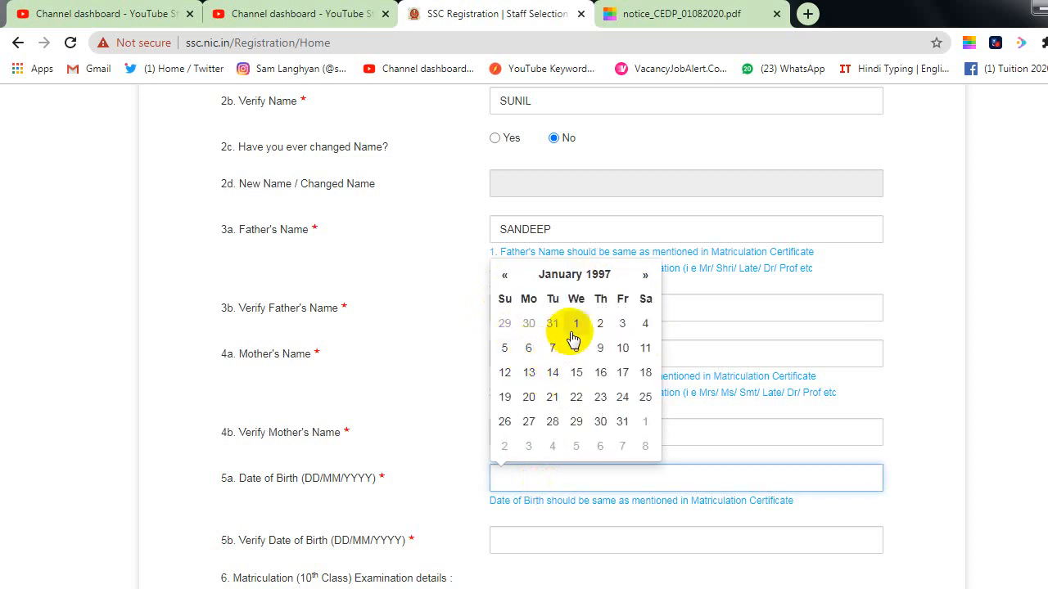
click(576, 325)
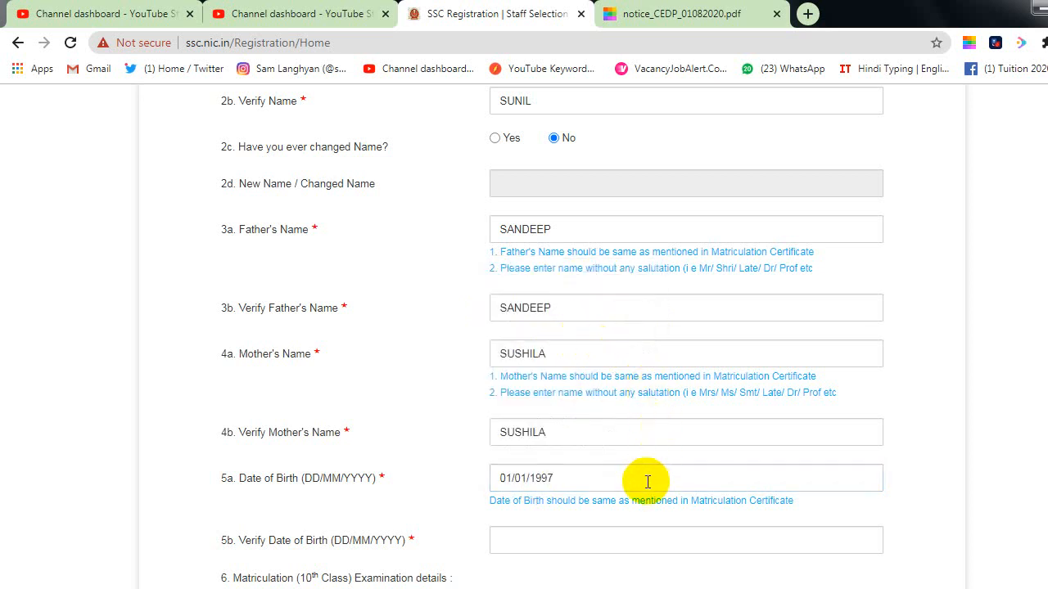
Step: Enter 01/01/1997 in the Verify Date of Birth field
scroll(573, 499, down, 1)
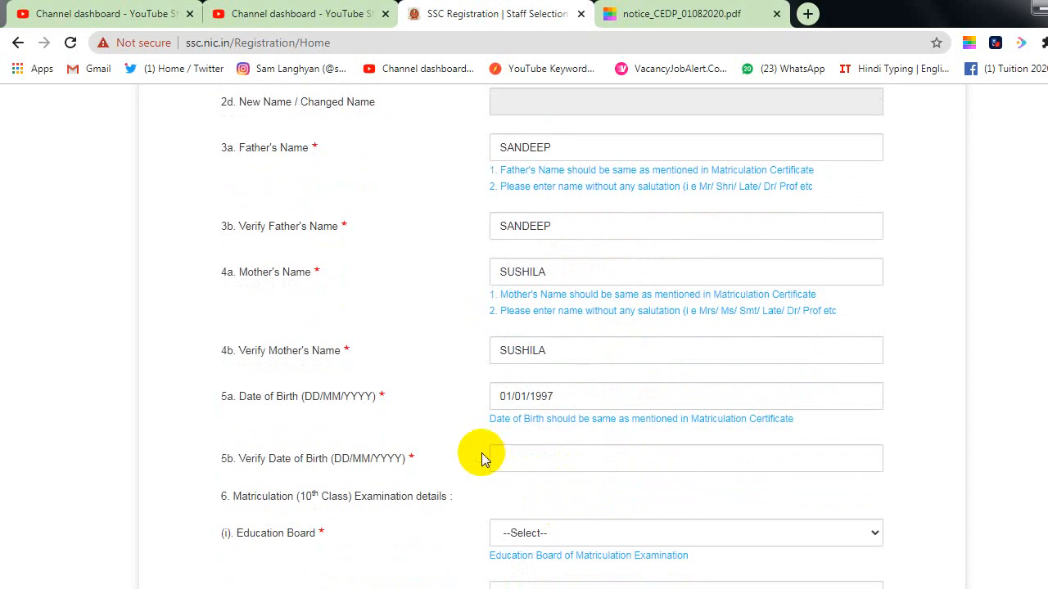
click(524, 453)
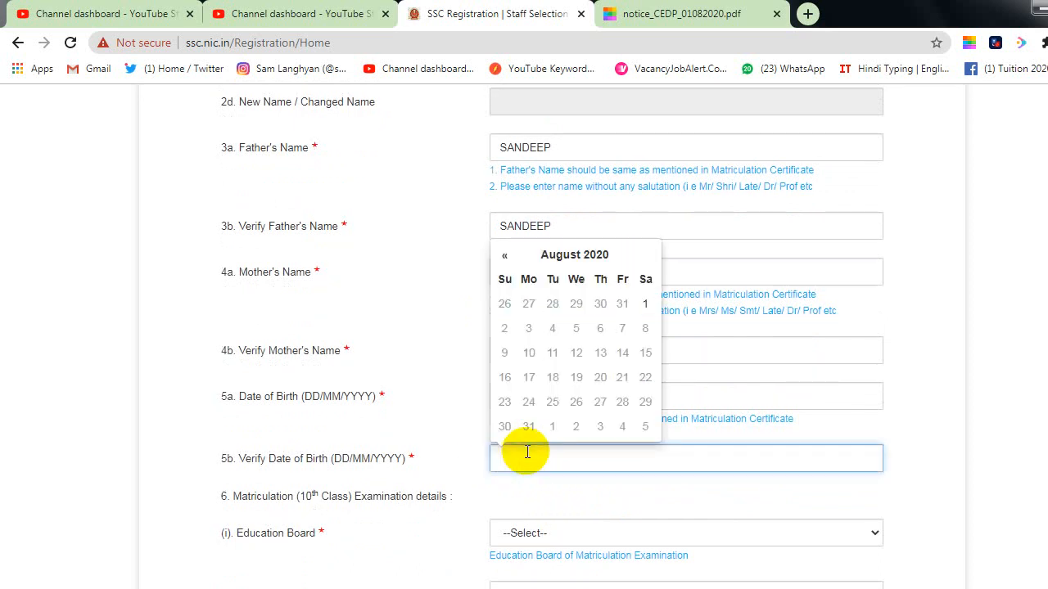
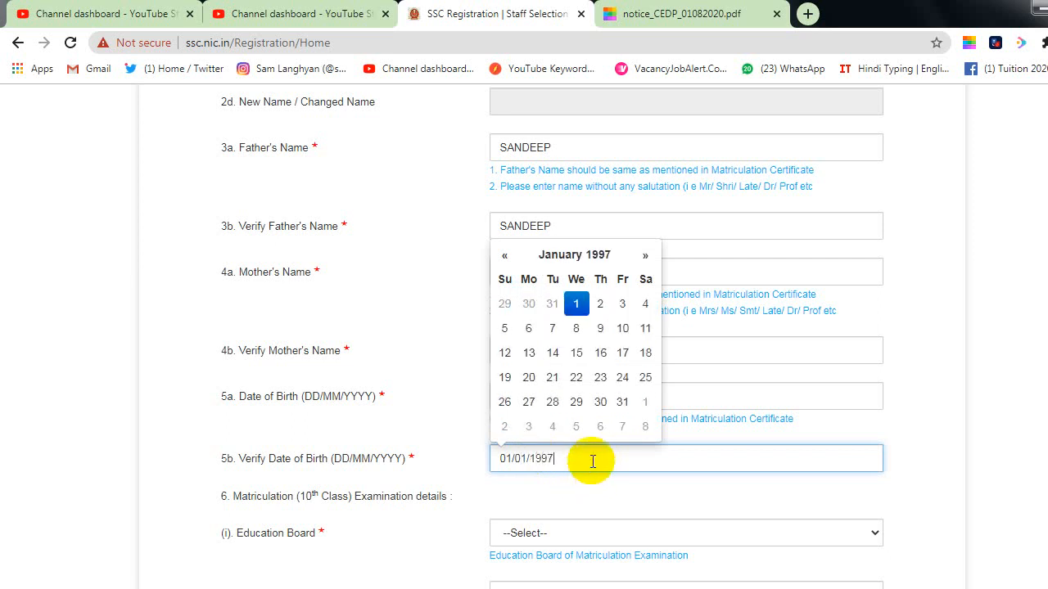
click(666, 316)
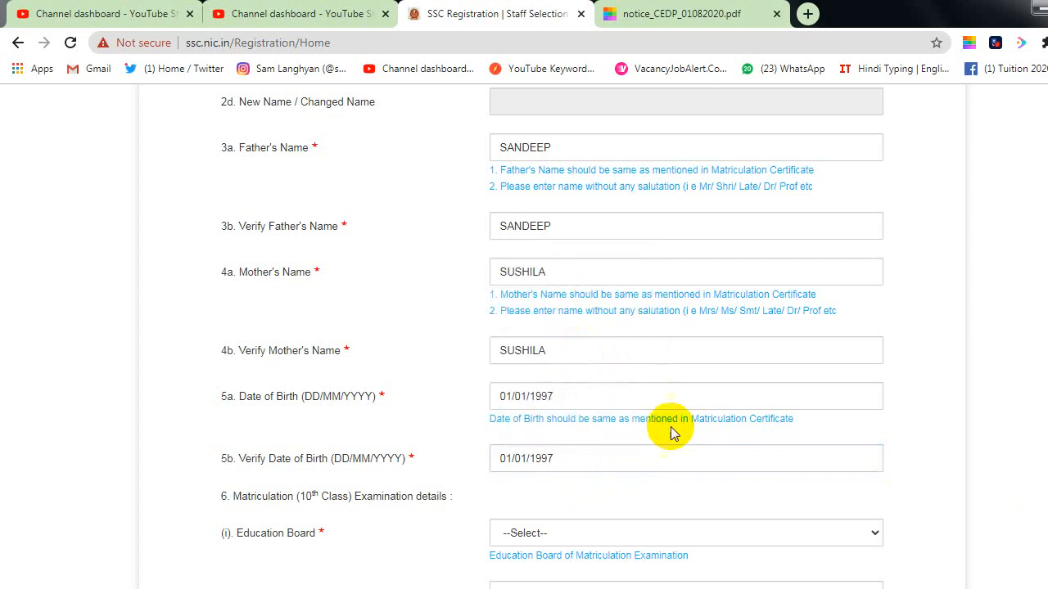
scroll(696, 484, down, 2)
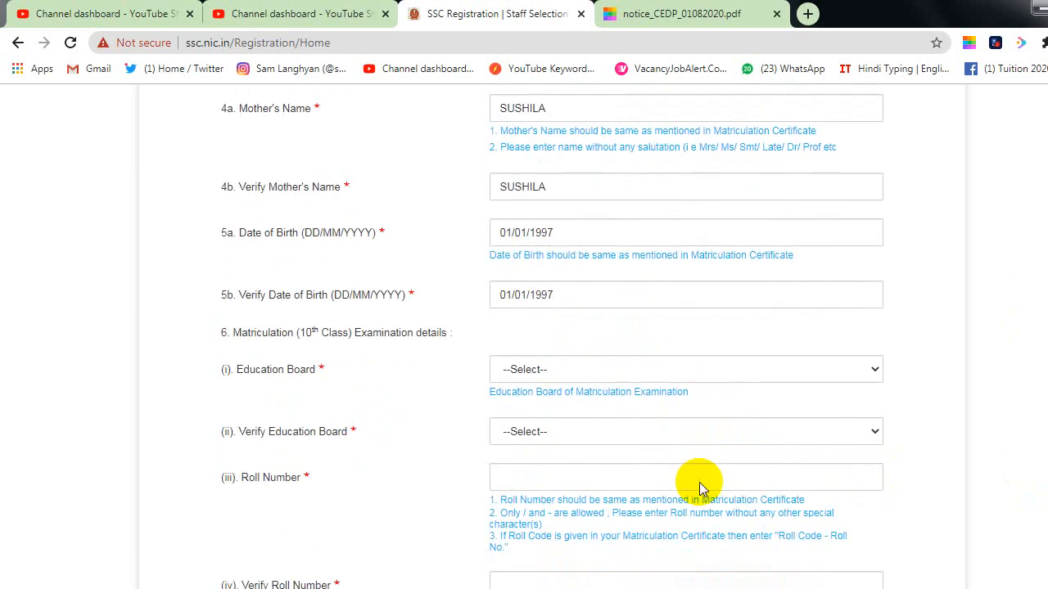
Step: Choose Board of School Education Haryana for Education Board and Verify Education Board
click(583, 377)
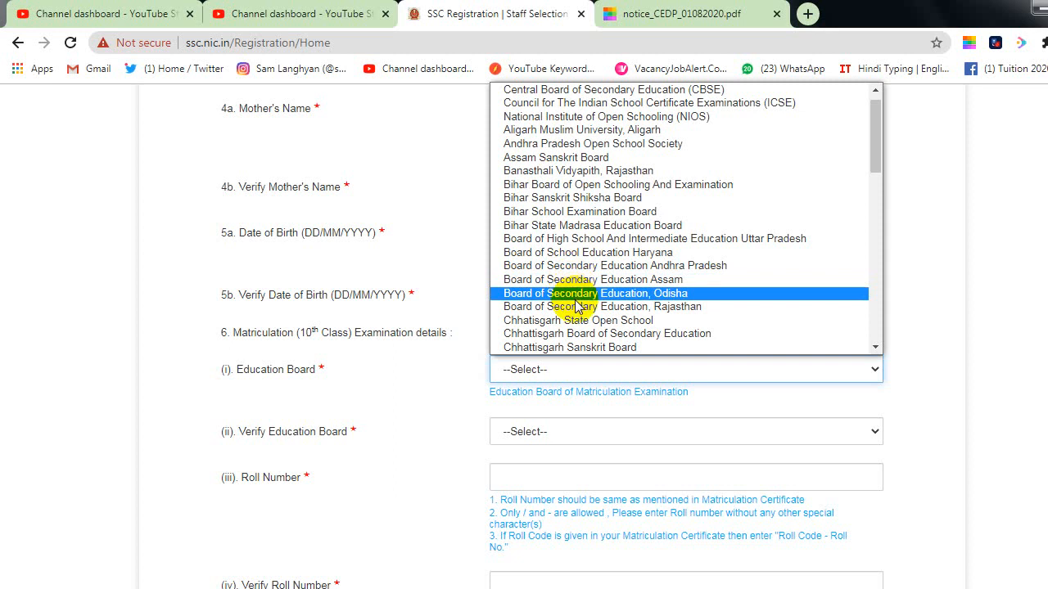
click(573, 253)
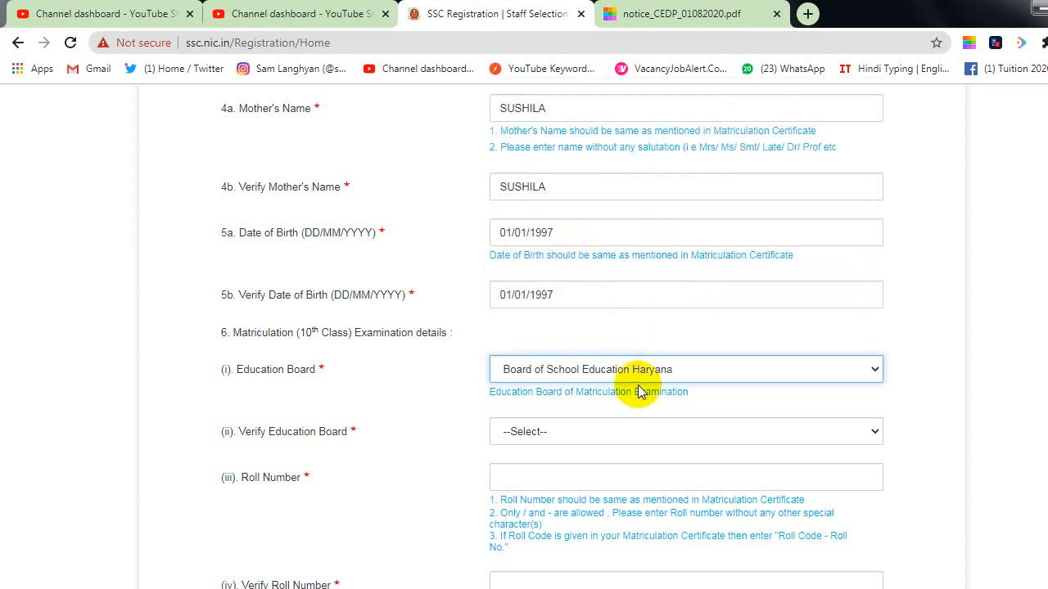
click(546, 438)
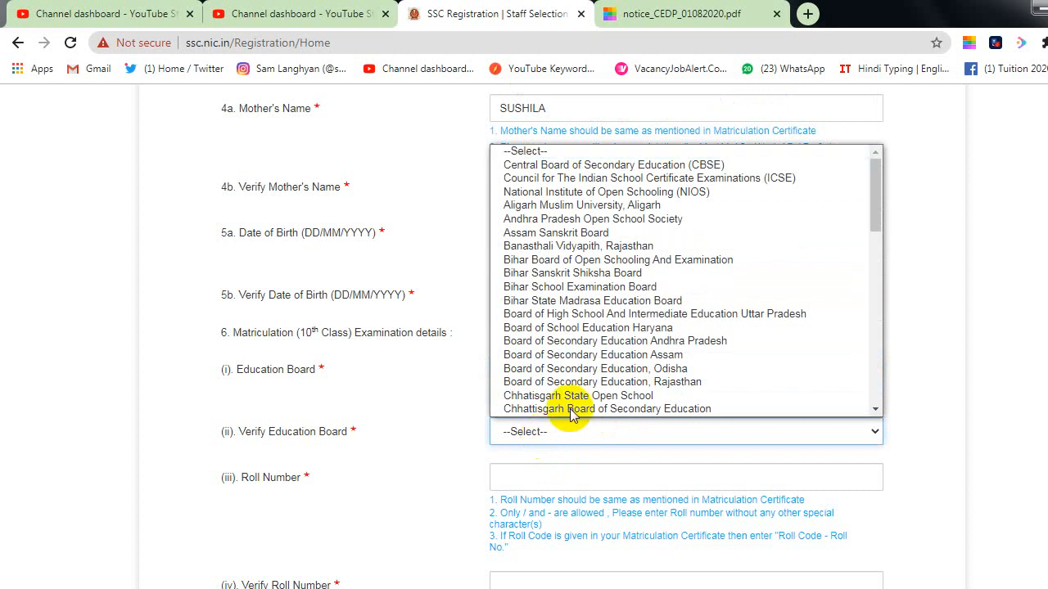
scroll(590, 317, up, 1)
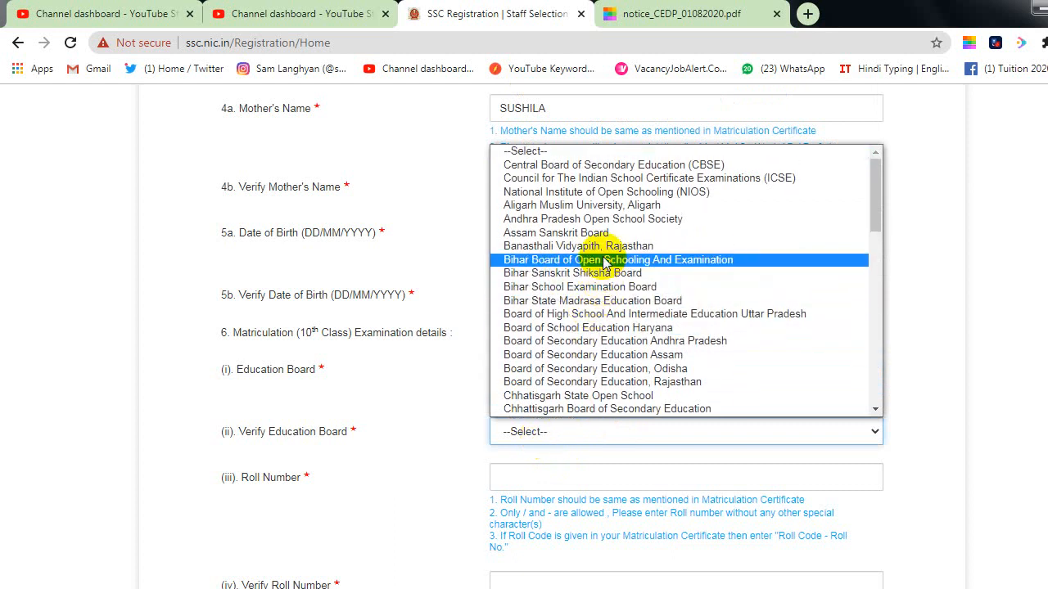
click(593, 327)
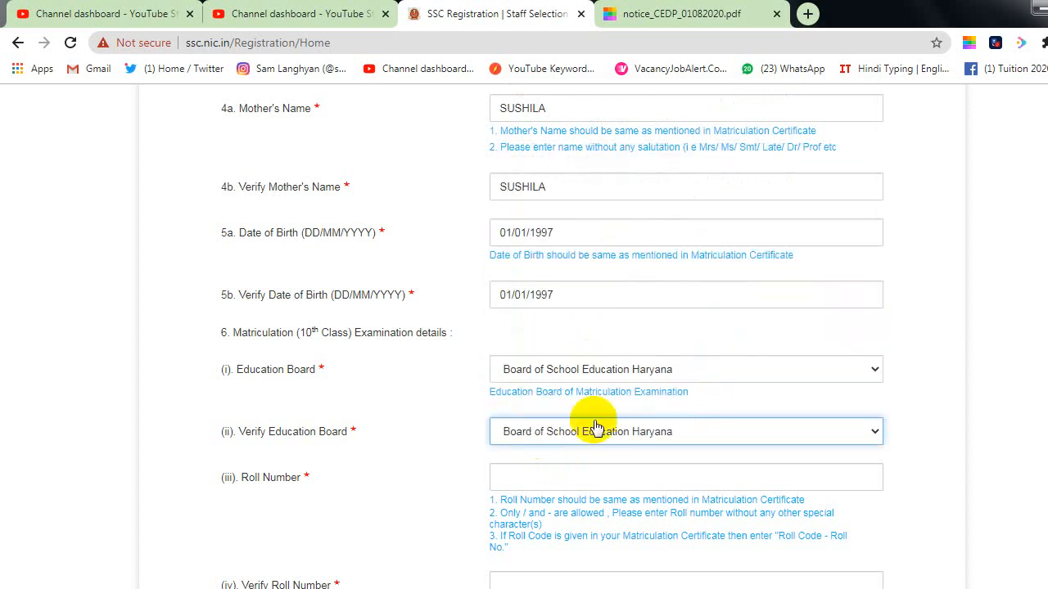
click(554, 476)
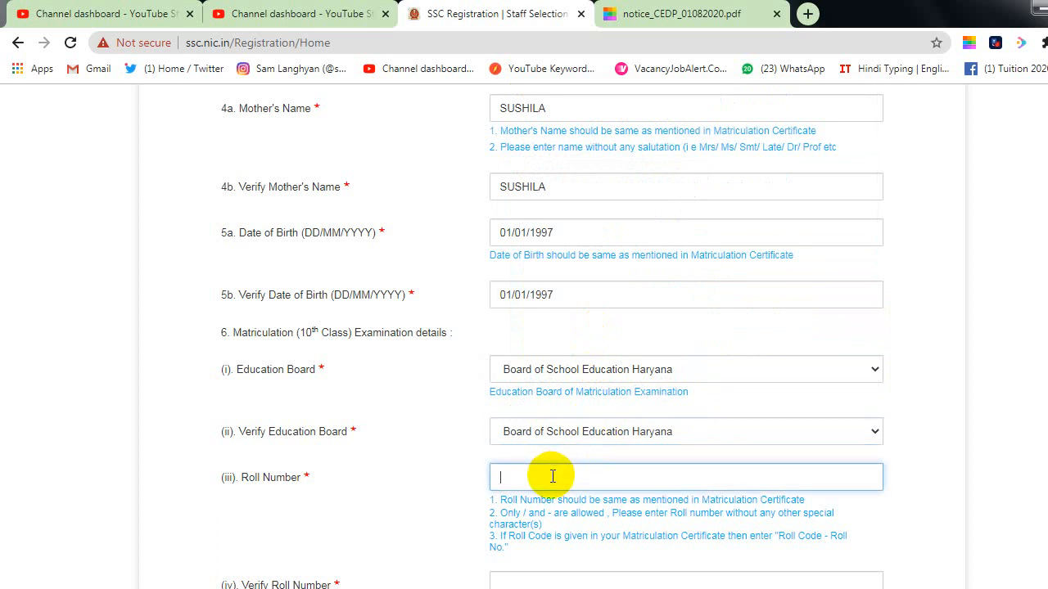
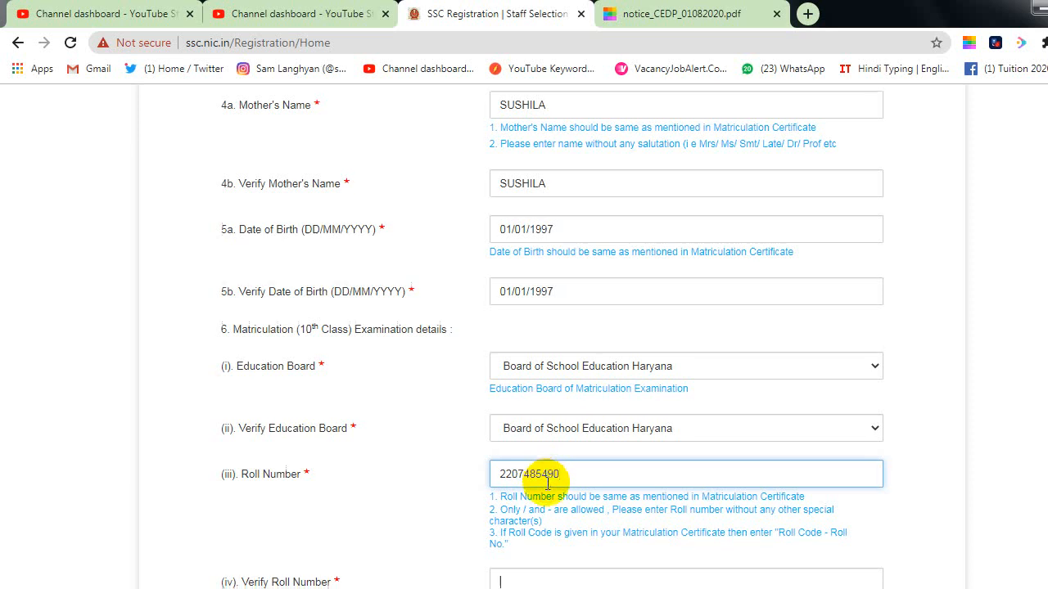
Step: Enter the matriculation roll number and correct its verification entry to match
key(Tab)
scroll(602, 465, down, 1)
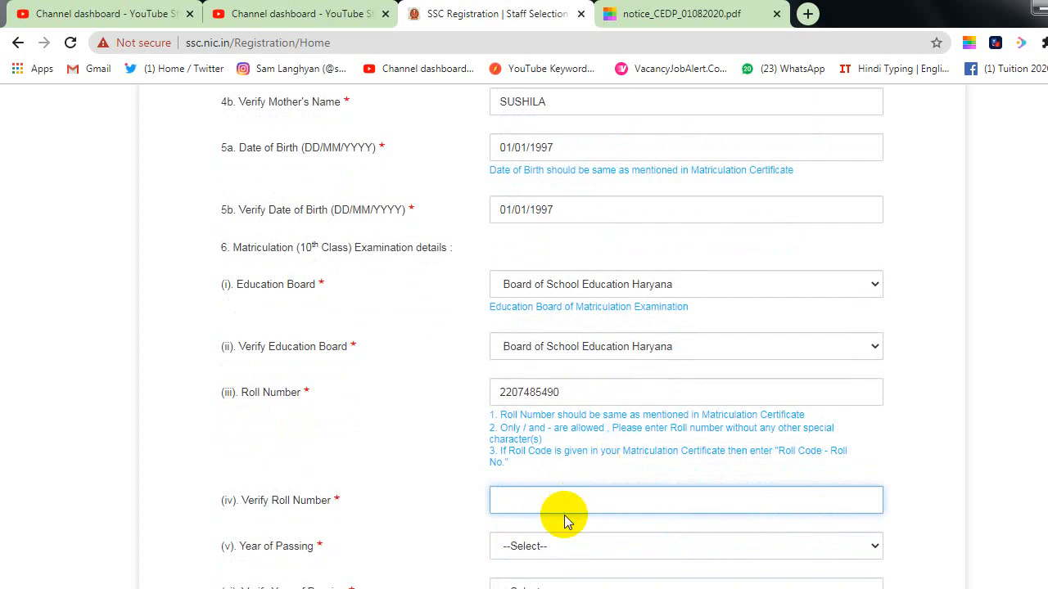
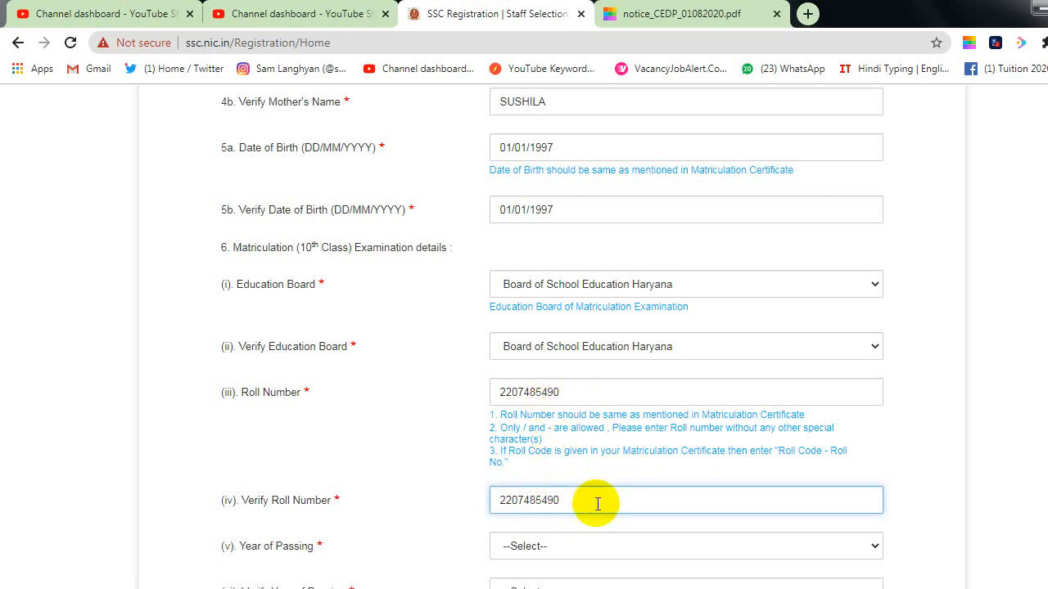
scroll(599, 508, down, 2)
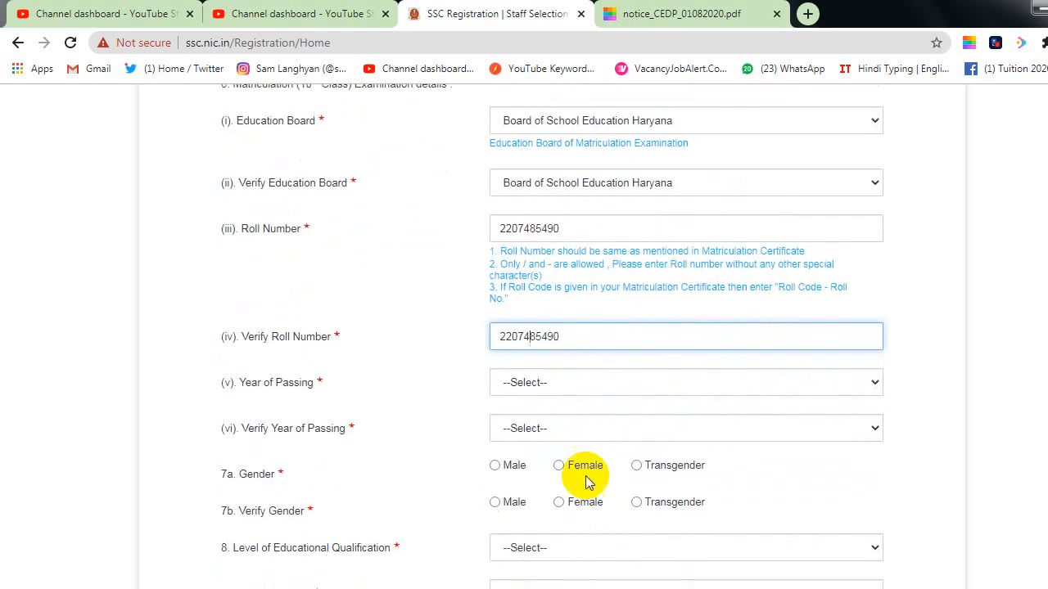
click(538, 383)
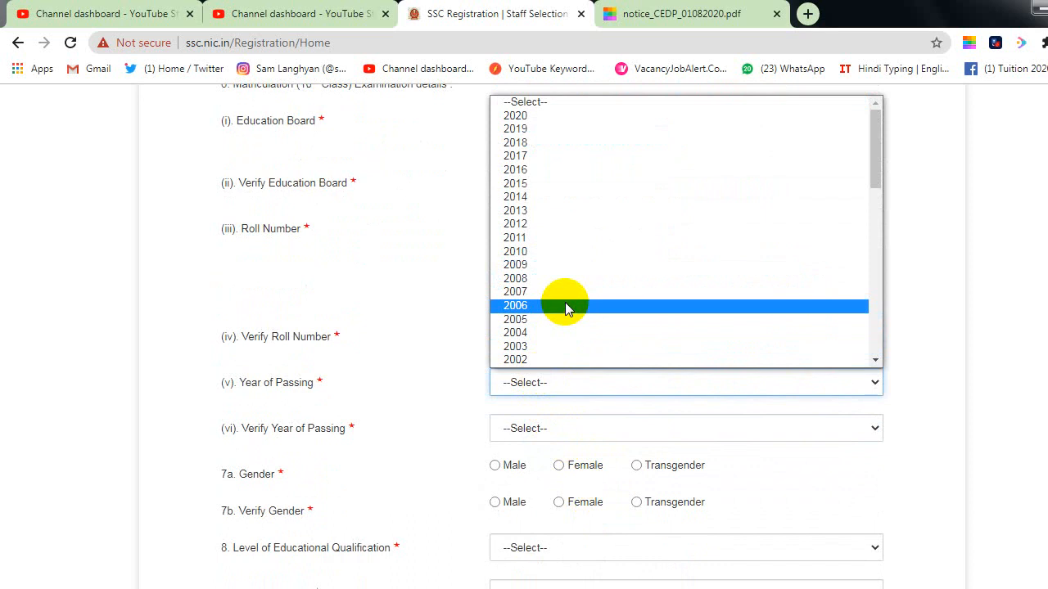
scroll(565, 303, down, 6)
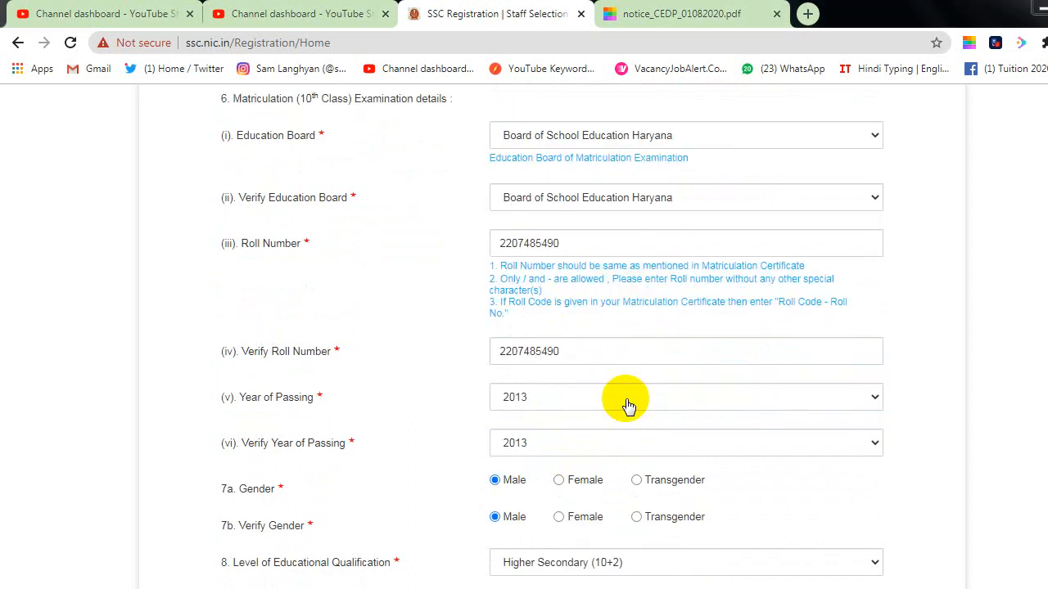
scroll(524, 336, up, 5)
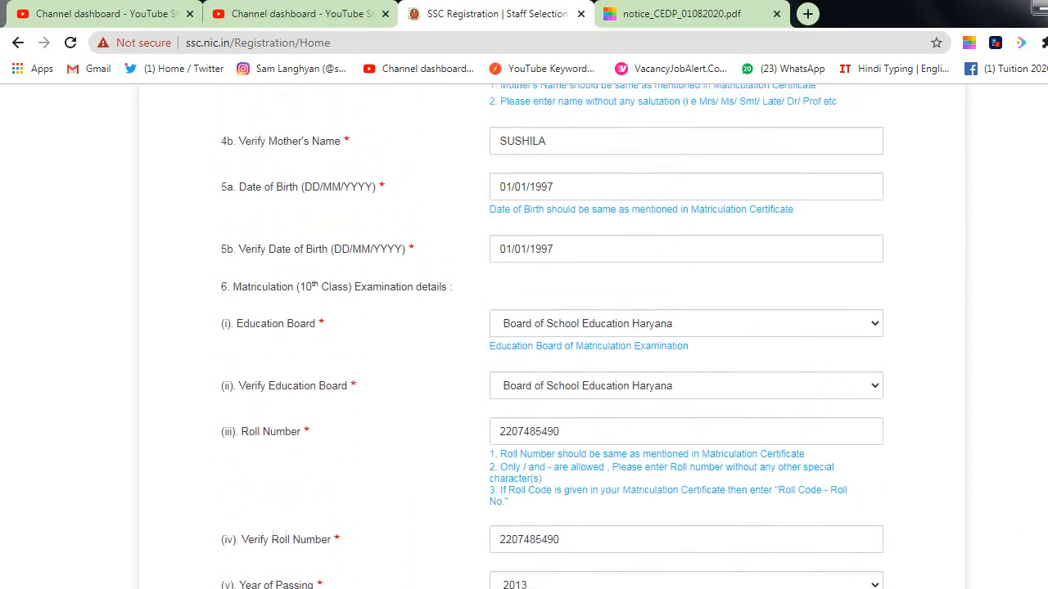
scroll(524, 336, up, 10)
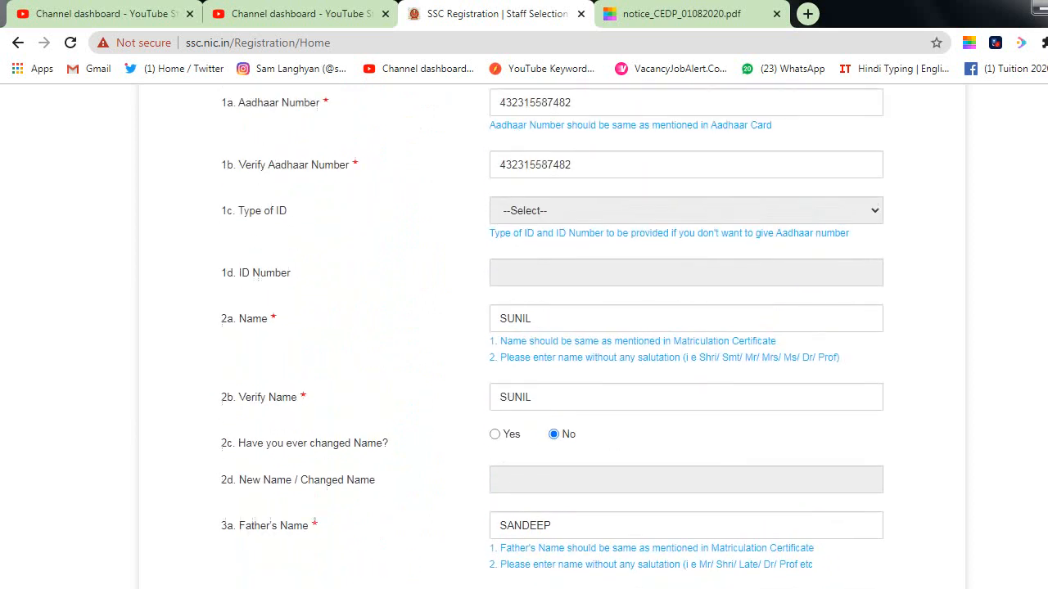
scroll(524, 336, up, 2)
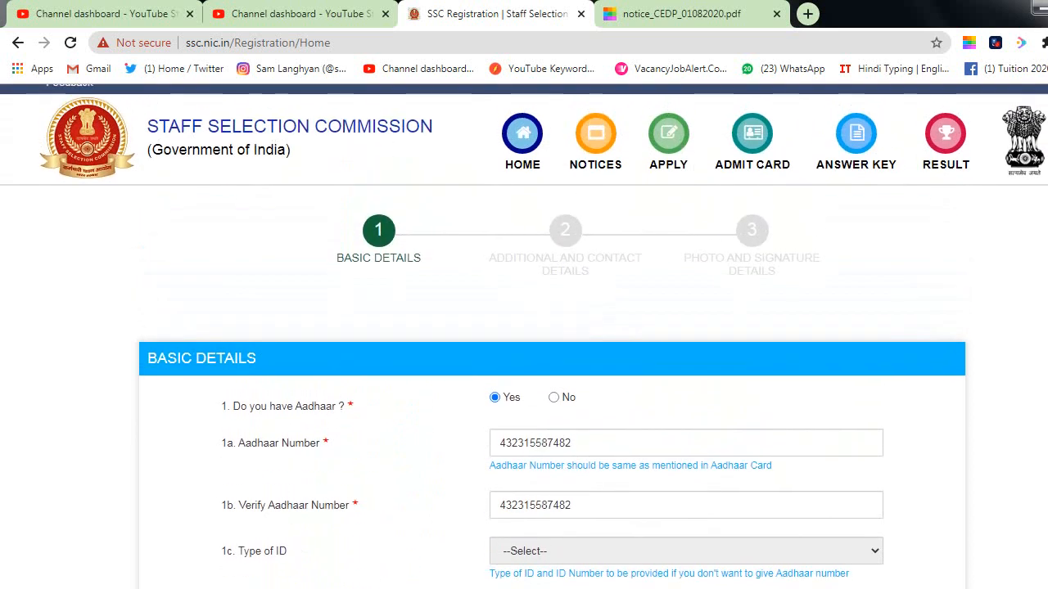
scroll(524, 335, down, 3)
scroll(524, 336, down, 1)
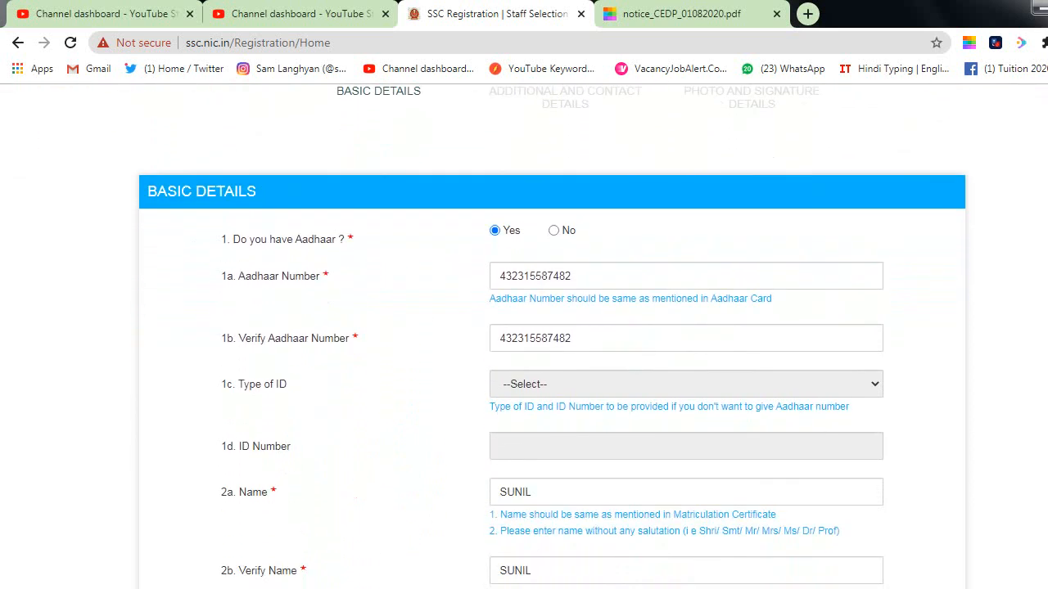
scroll(524, 335, down, 1)
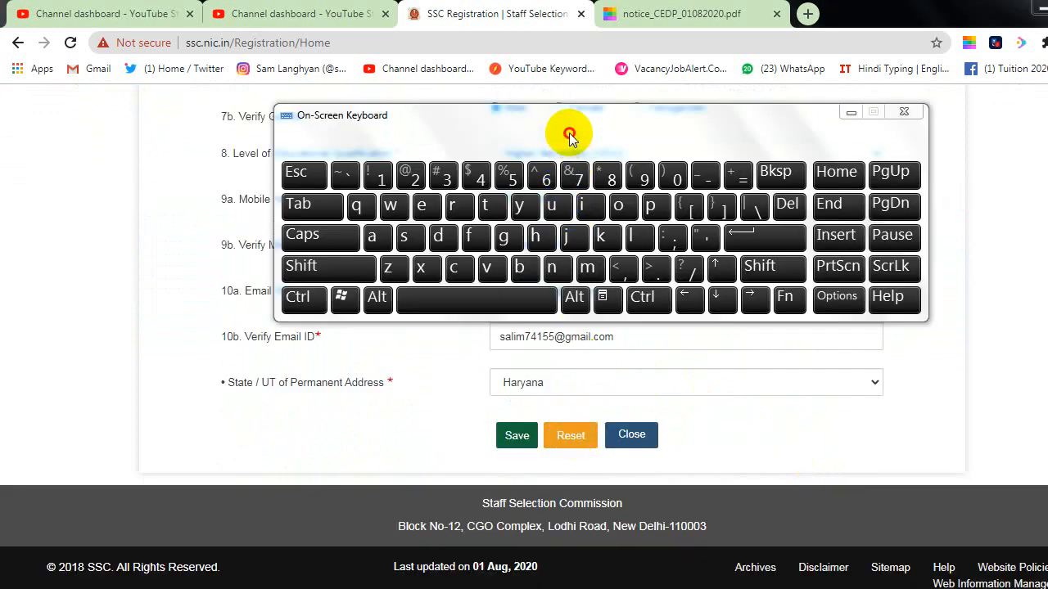
Step: Save the basic registration details and confirm the mobile number and e-mail ID
drag(562, 126, 562, 148)
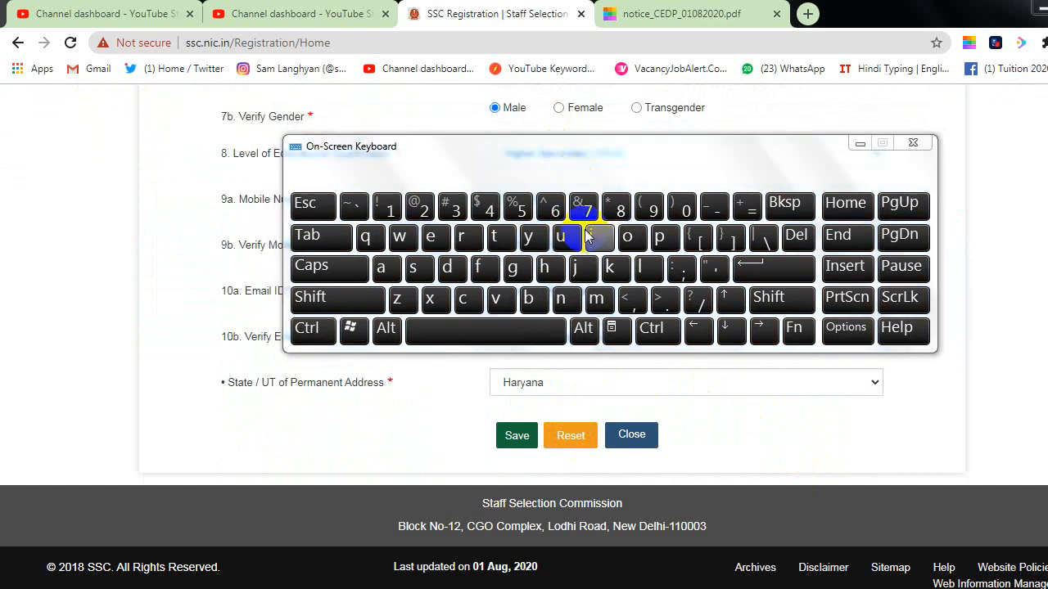
click(514, 442)
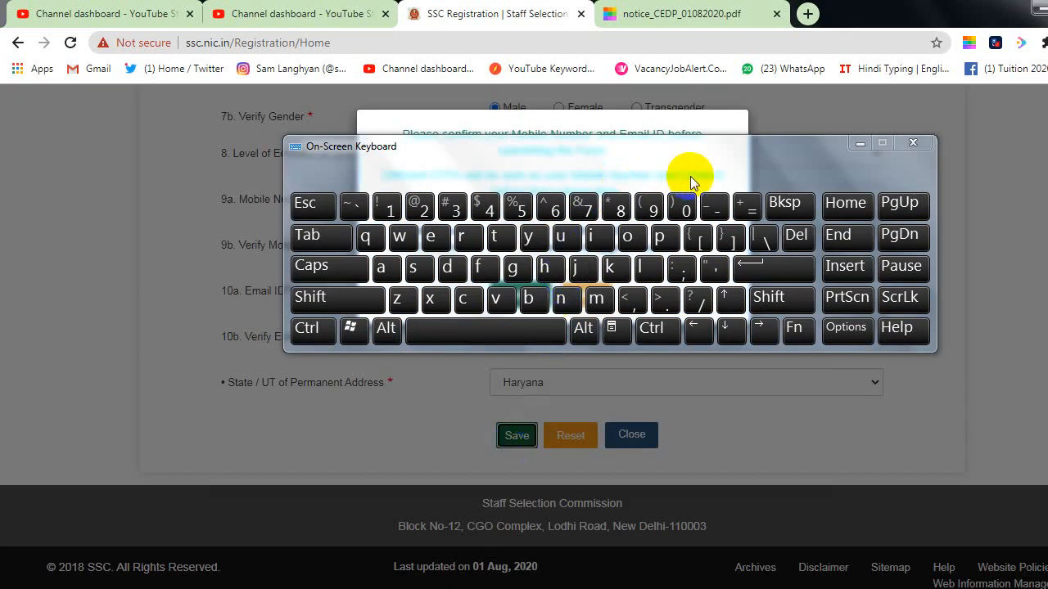
click(667, 329)
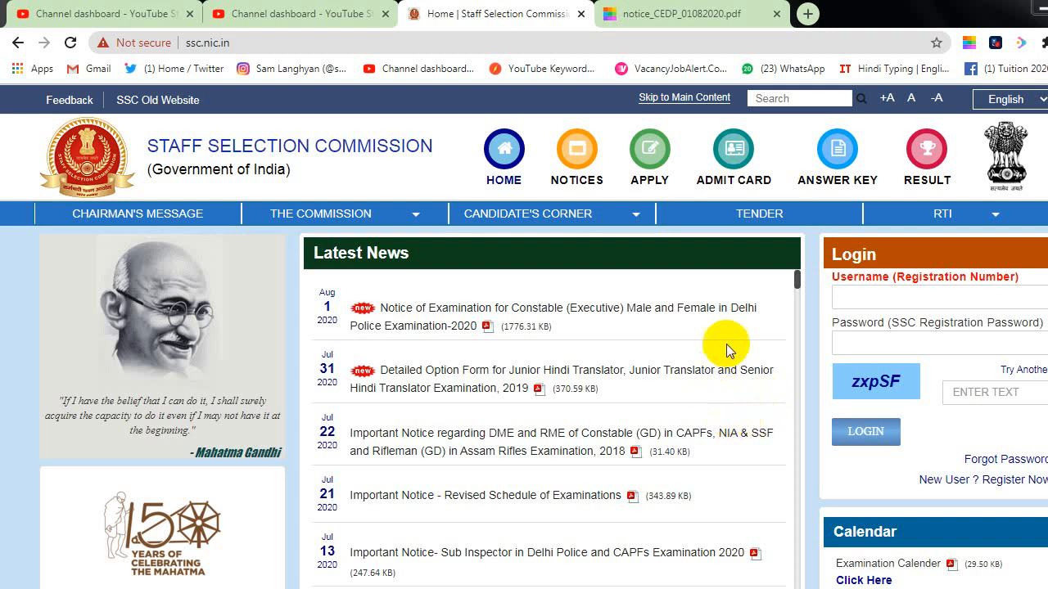
Step: Enter the new registration number in the login Username field
click(852, 300)
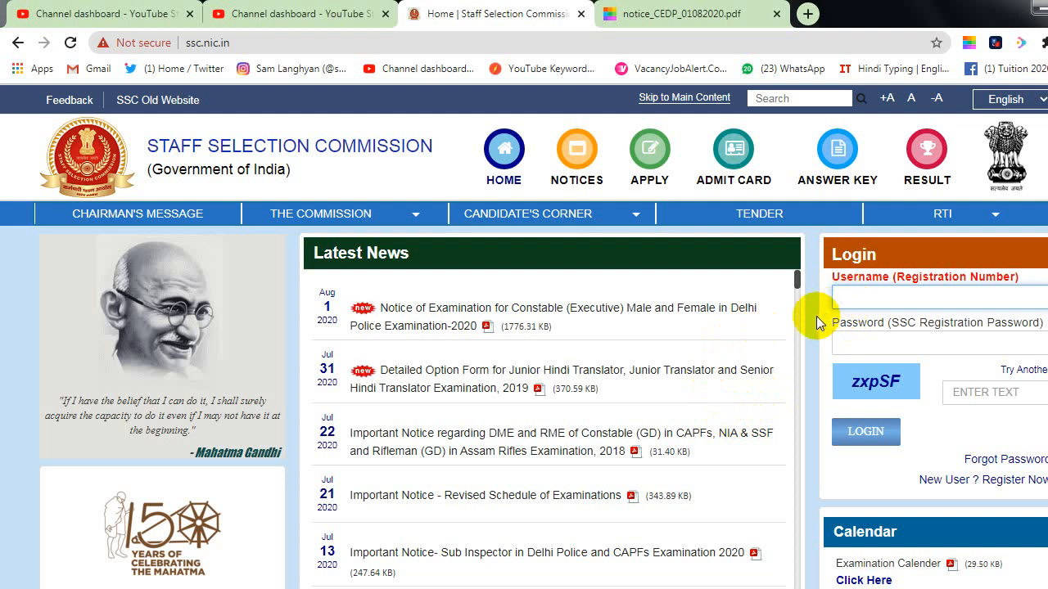
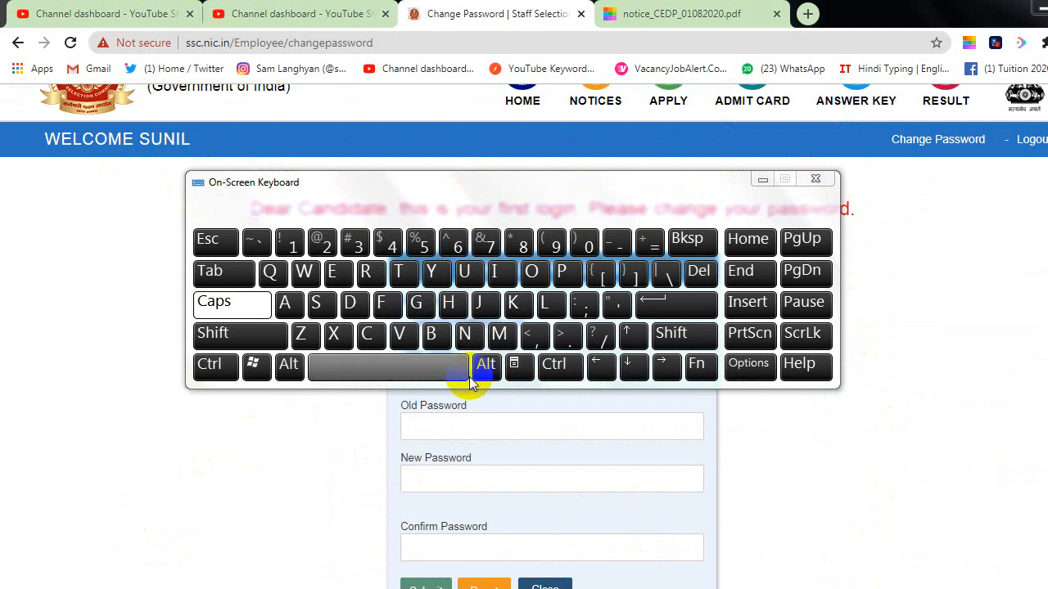
Step: Enter the old first-login password in the change-password form
click(468, 334)
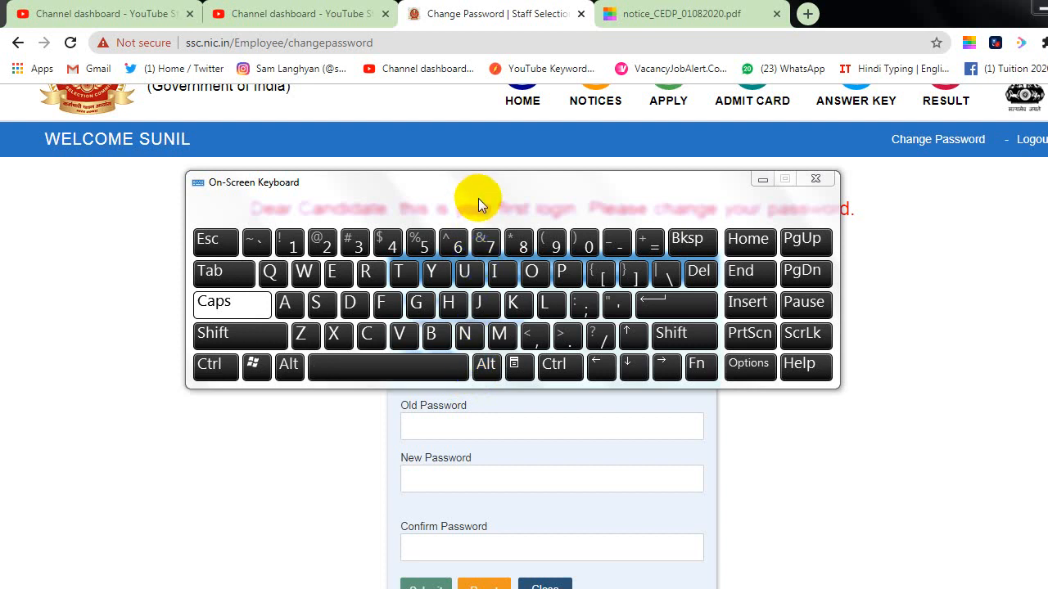
click(467, 332)
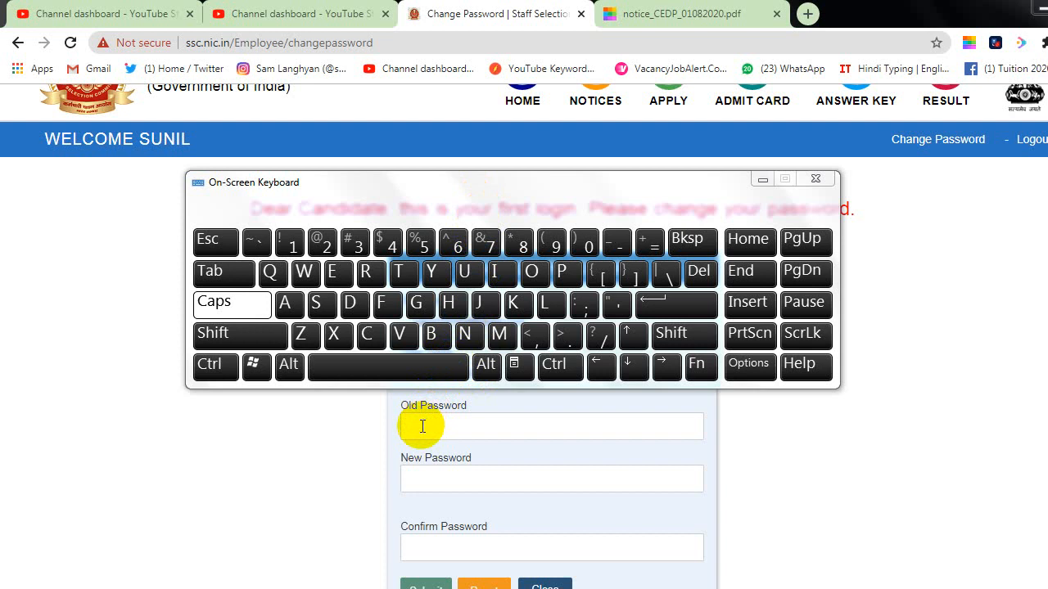
click(419, 428)
text(*)
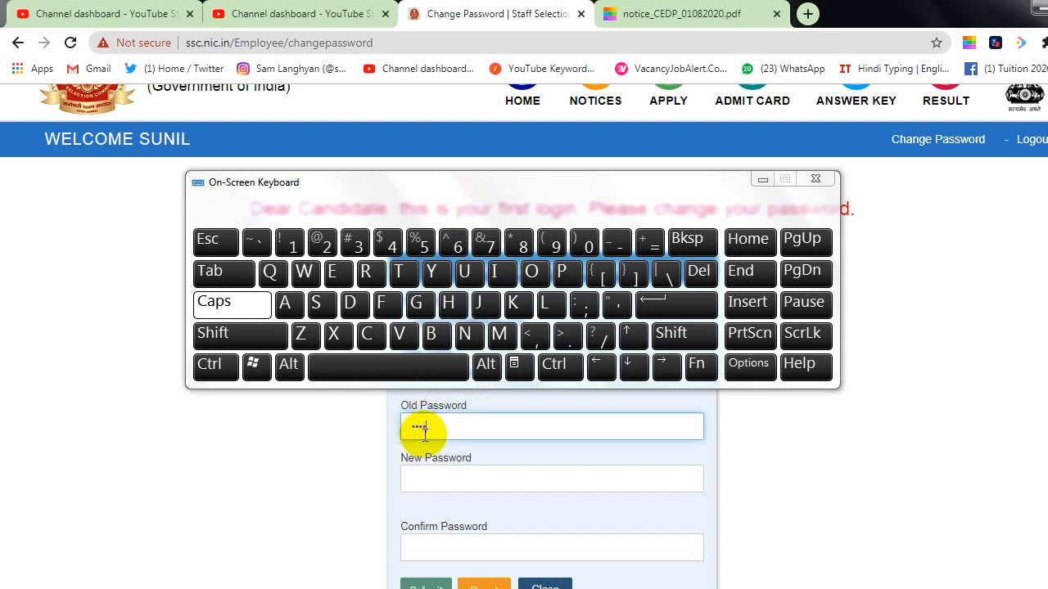
Step: Enter and confirm a new password meeting the requirements, then submit it
click(432, 481)
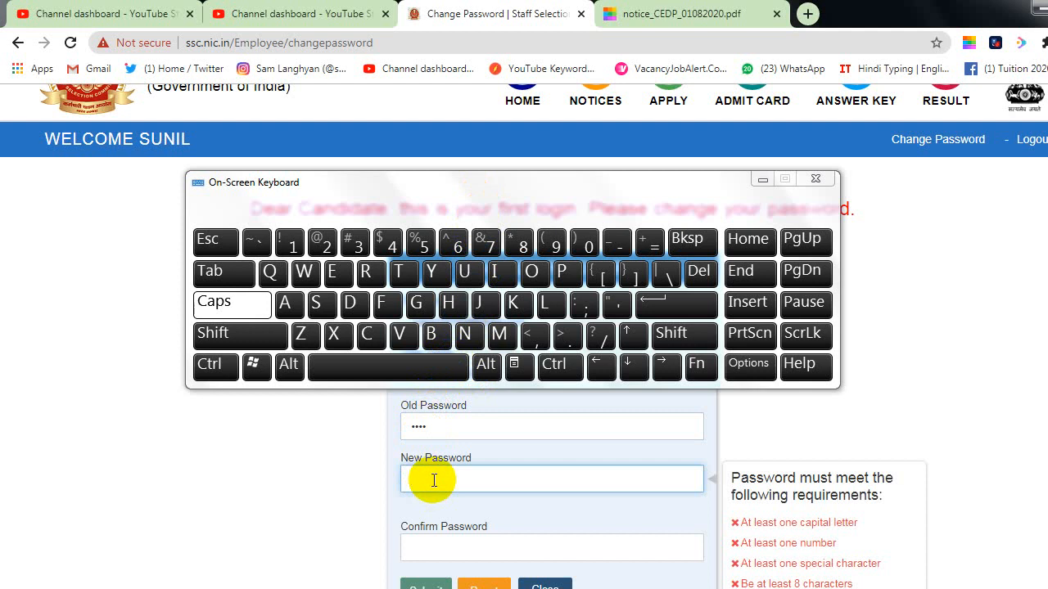
scroll(433, 482, down, 1)
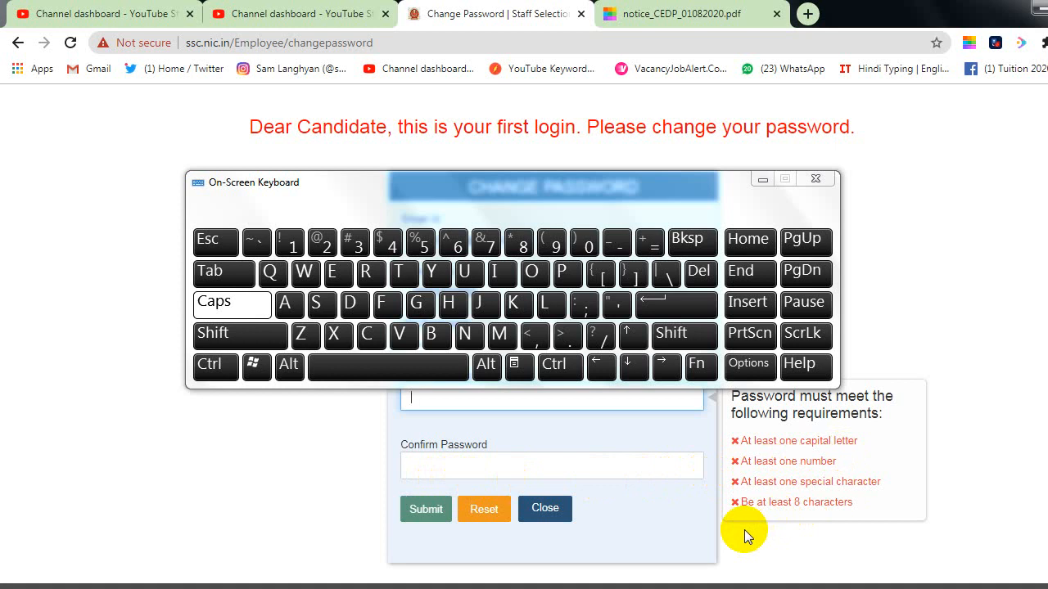
text(S)
key(Caps_Lock)
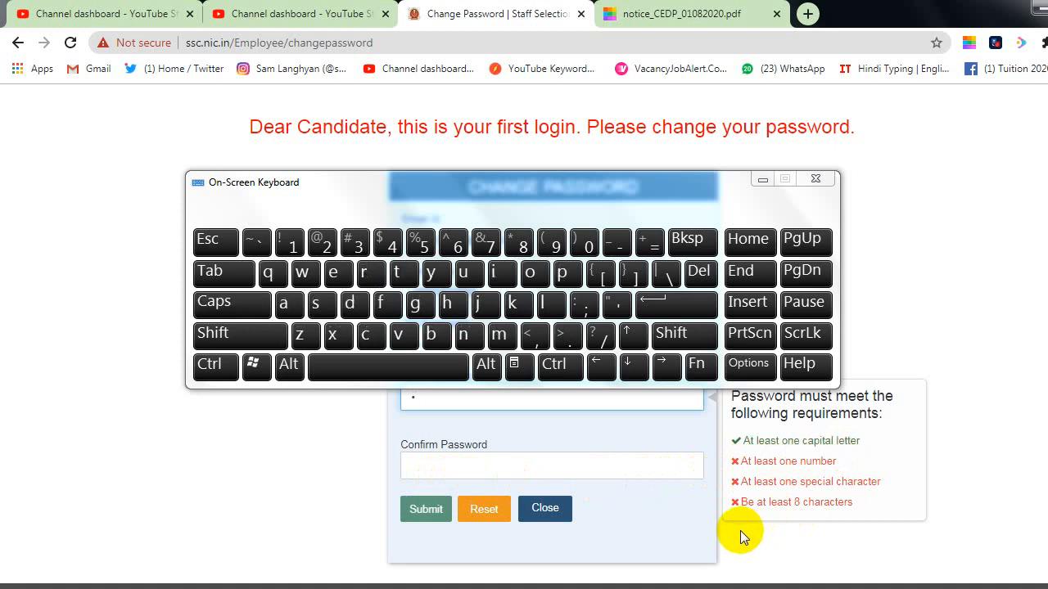
text(•)
text(•••)
text(@)
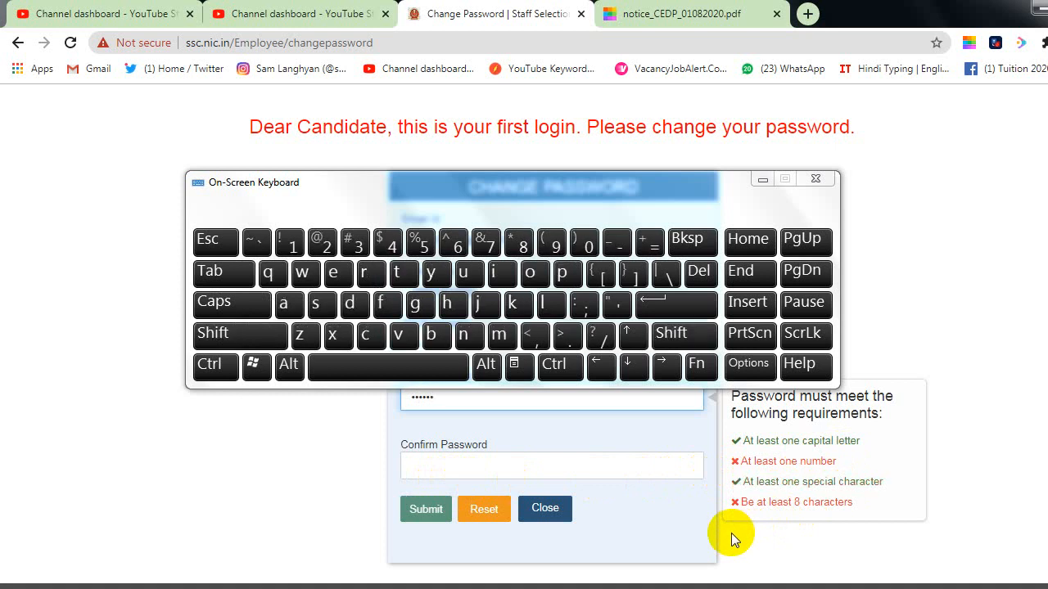
text(1••••)
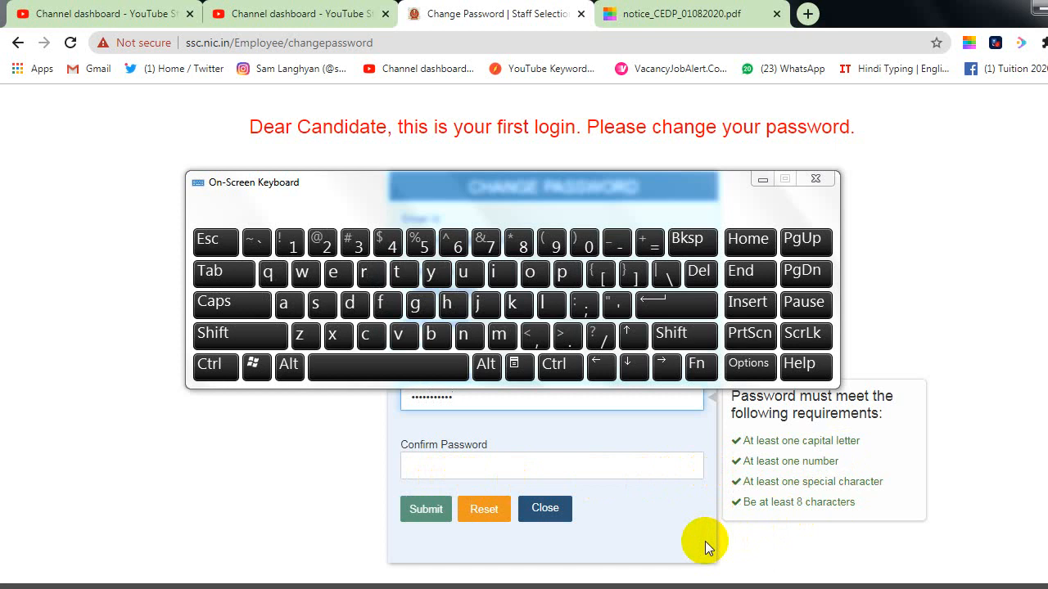
click(583, 475)
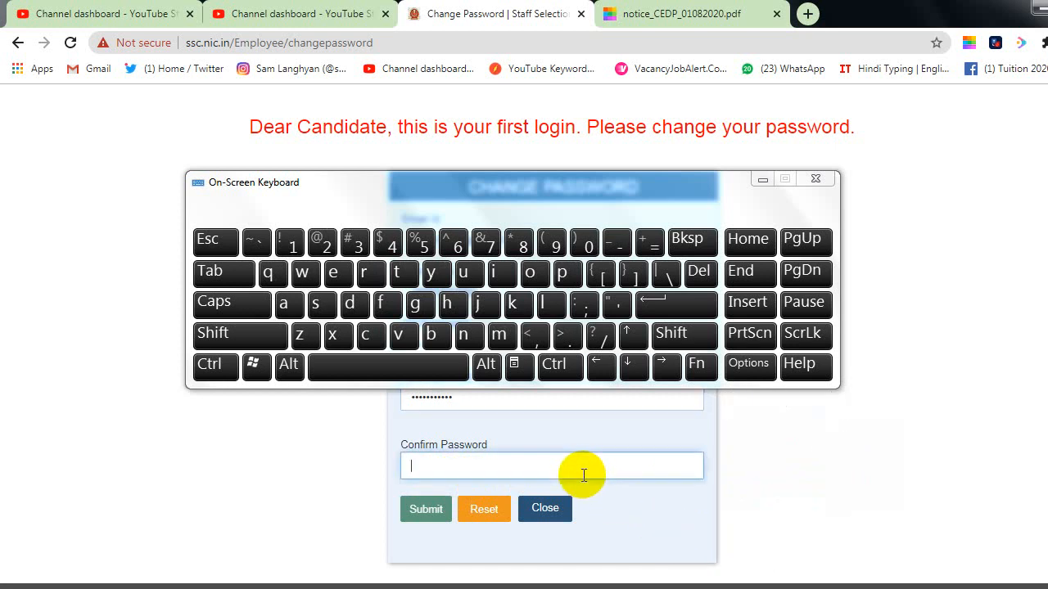
key(shift)
text(••)
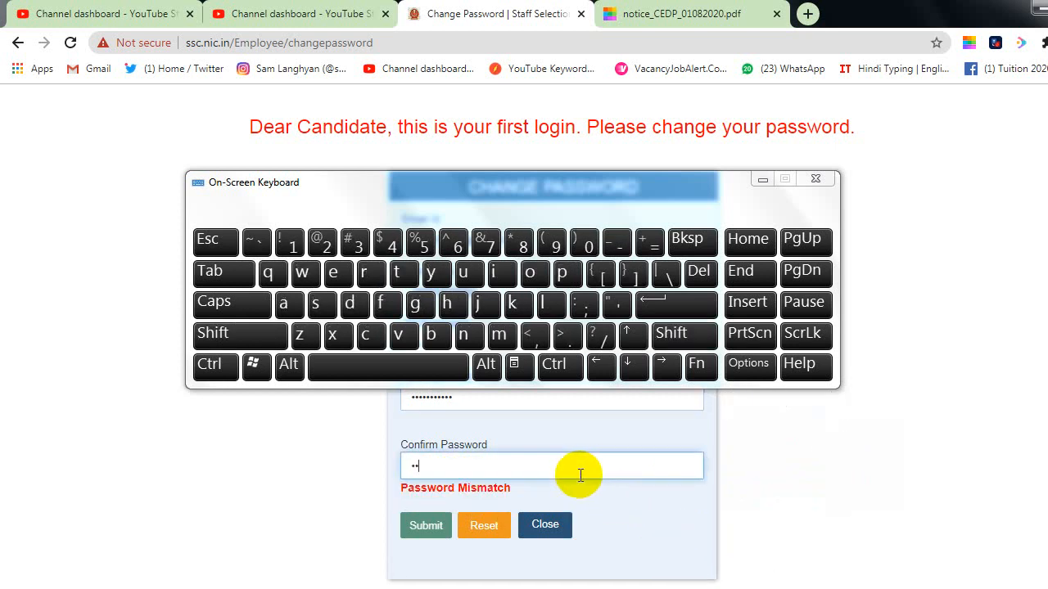
text(•••)
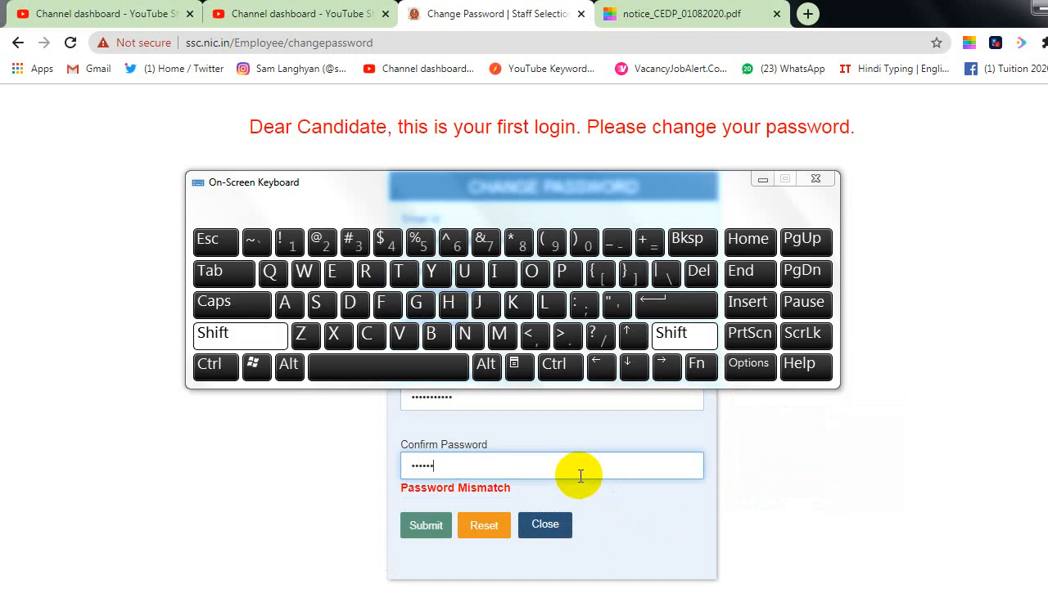
text(••••••)
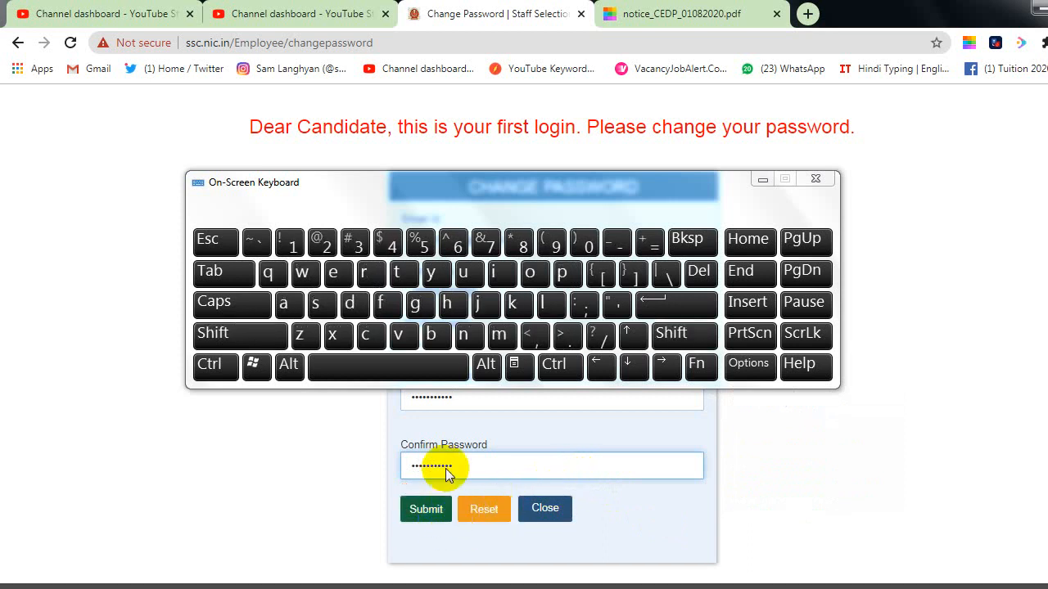
click(438, 514)
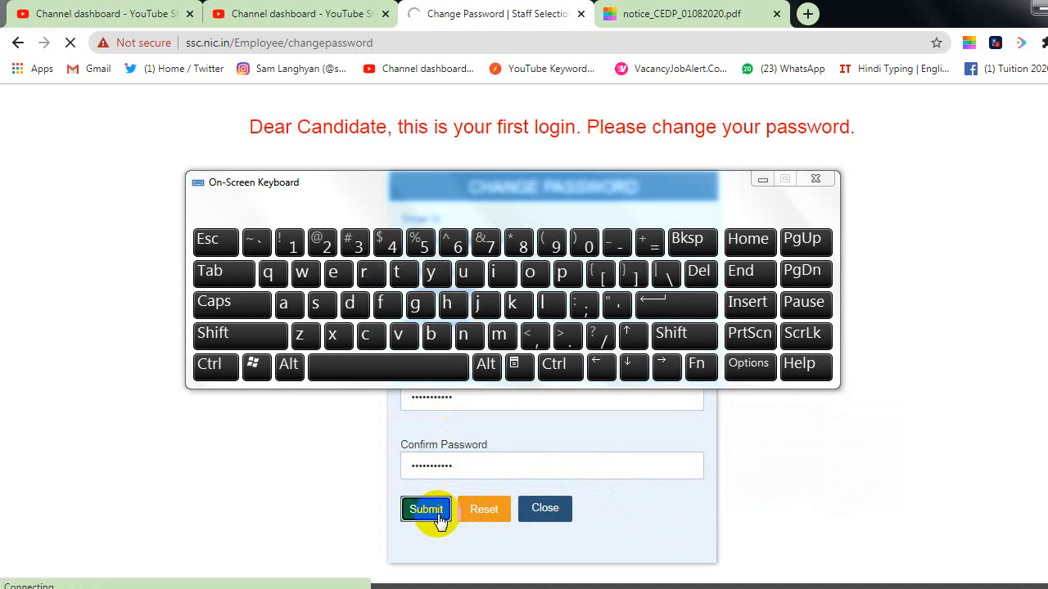
key(ctrl)
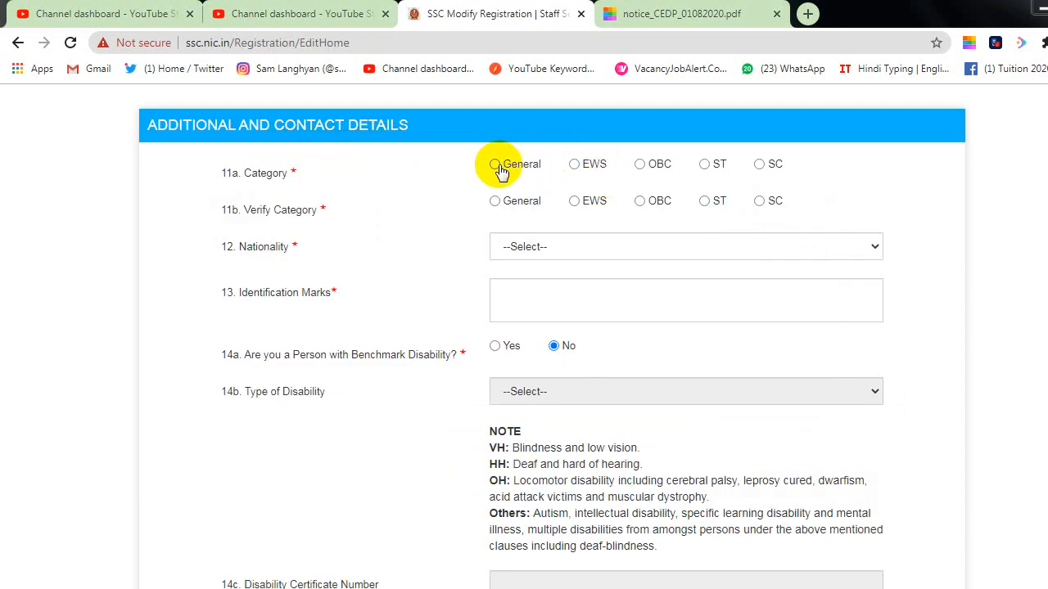
Step: Set category to SC with its verification, and nationality to Citizen of India
click(759, 166)
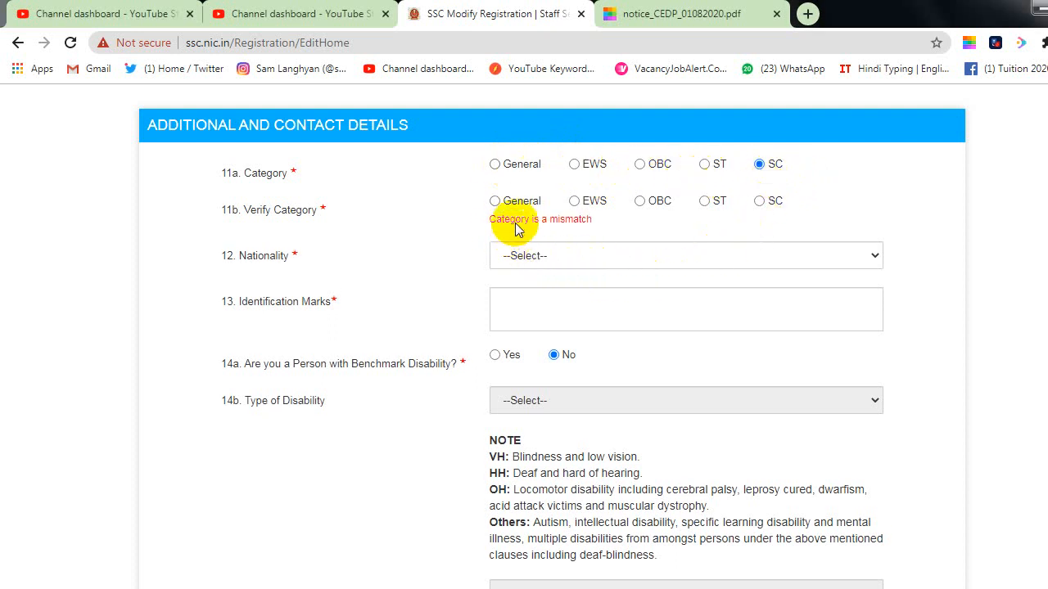
click(758, 202)
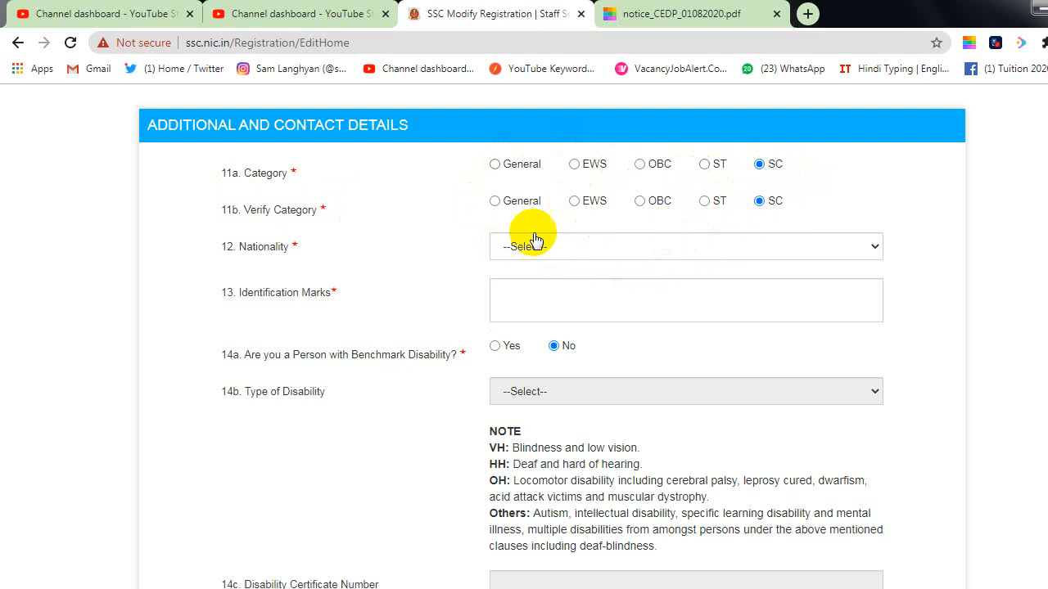
click(507, 248)
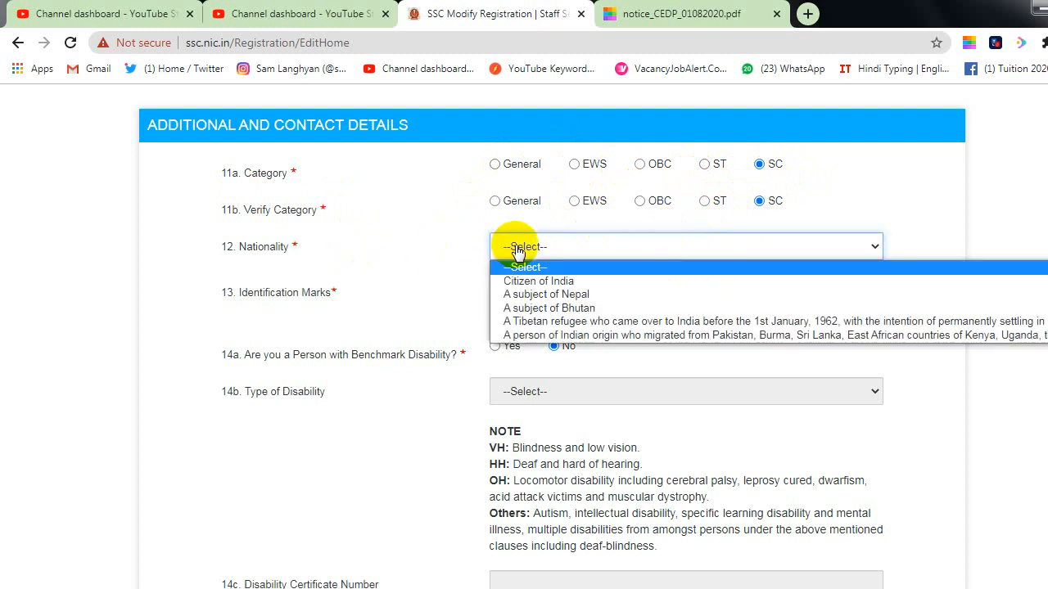
click(539, 282)
Step: Record MARK ON EYEBROW as the identification mark, keeping benchmark disability as No
click(519, 295)
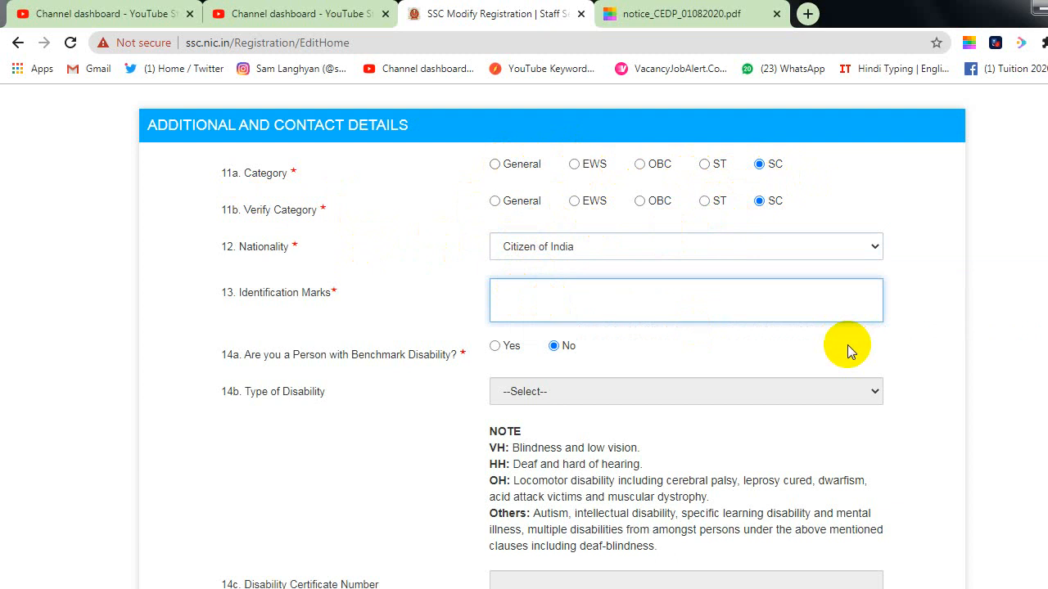
text(MARK ON EYEBROW)
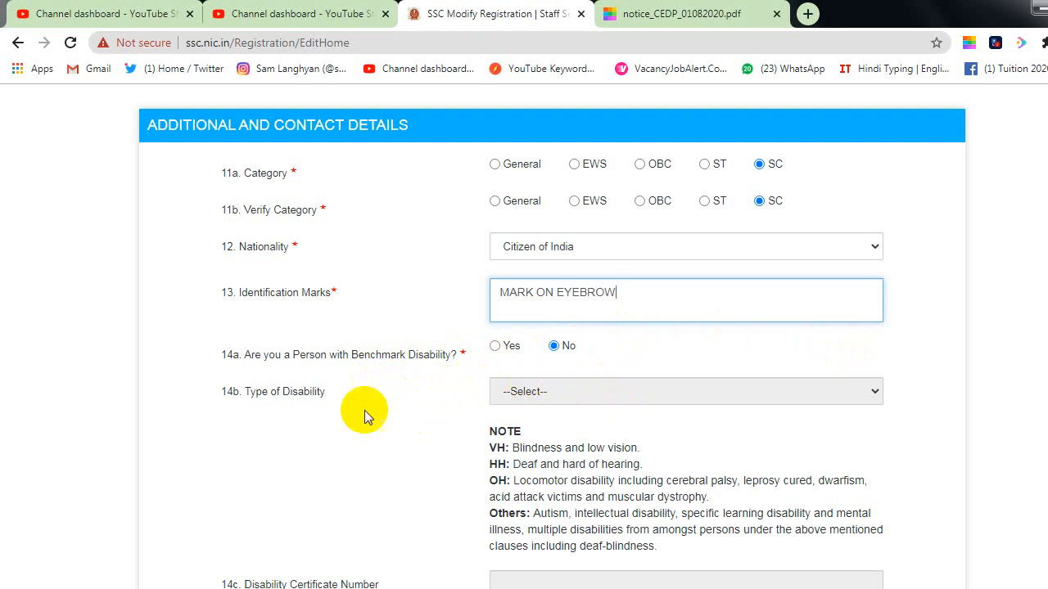
click(615, 393)
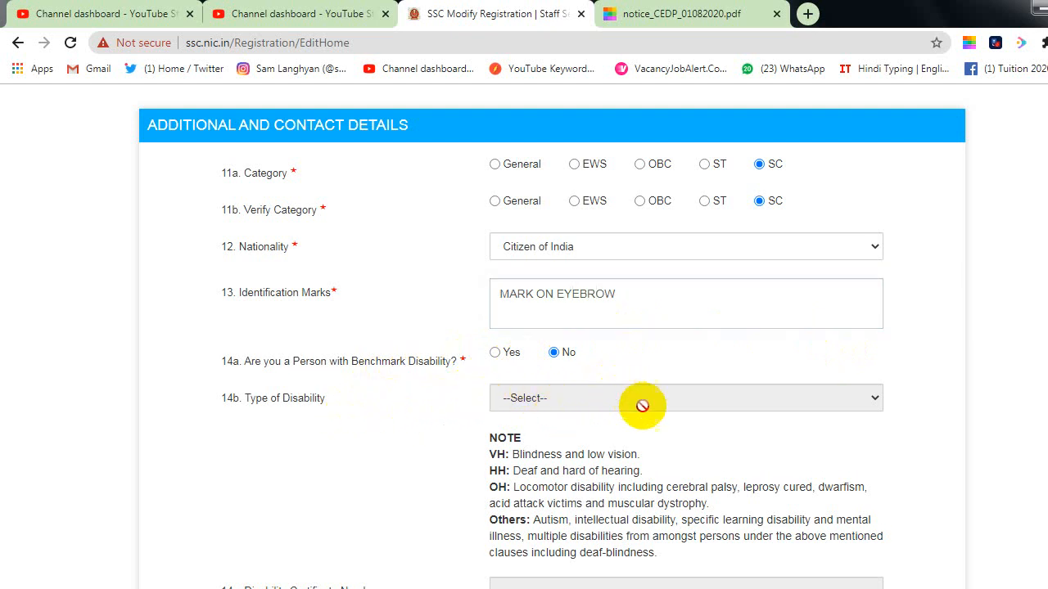
scroll(655, 414, down, 1)
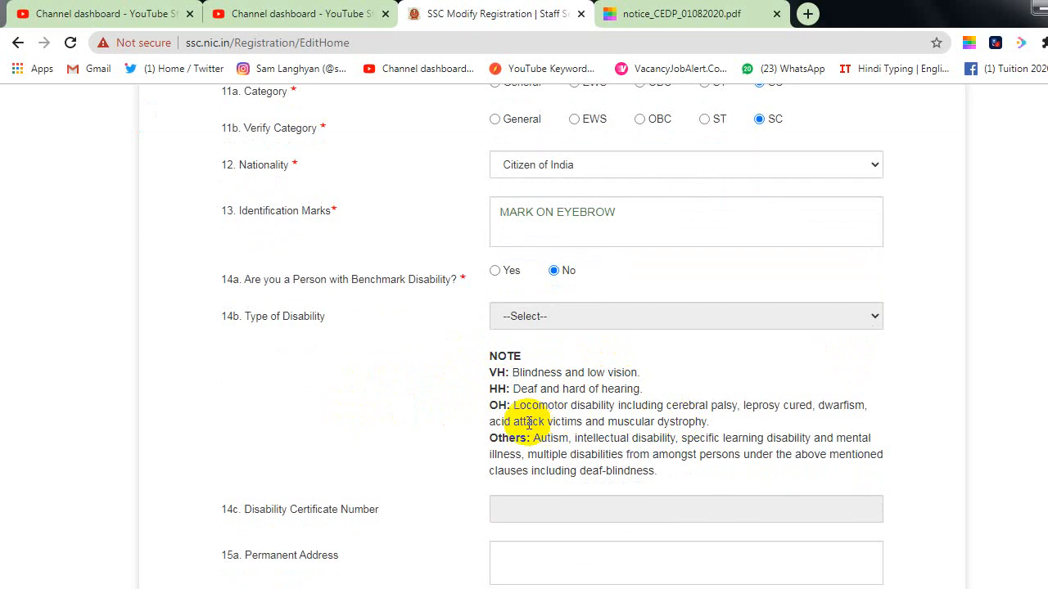
scroll(614, 437, down, 1)
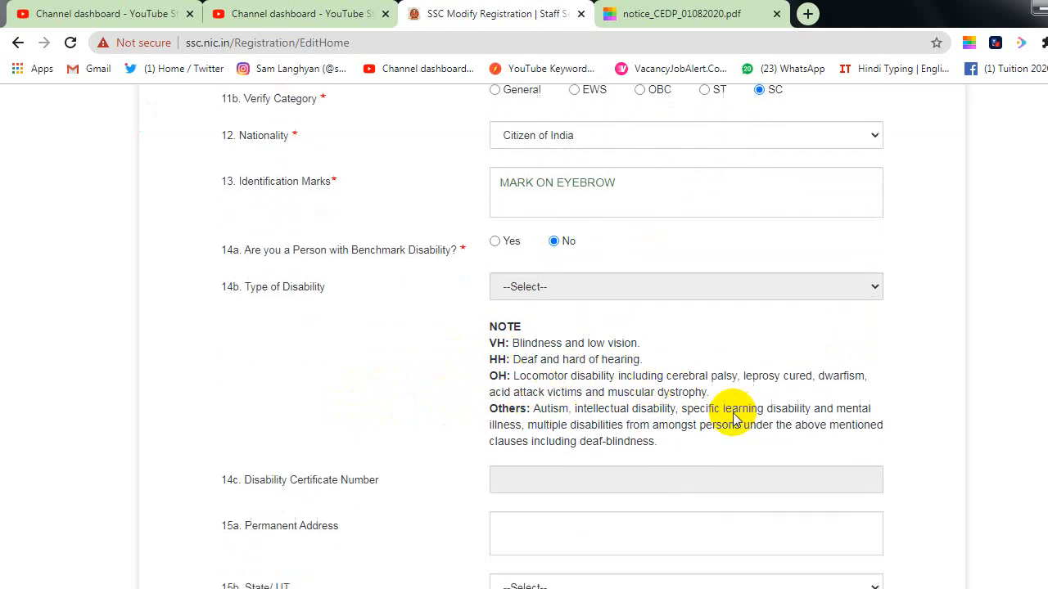
scroll(766, 332, down, 1)
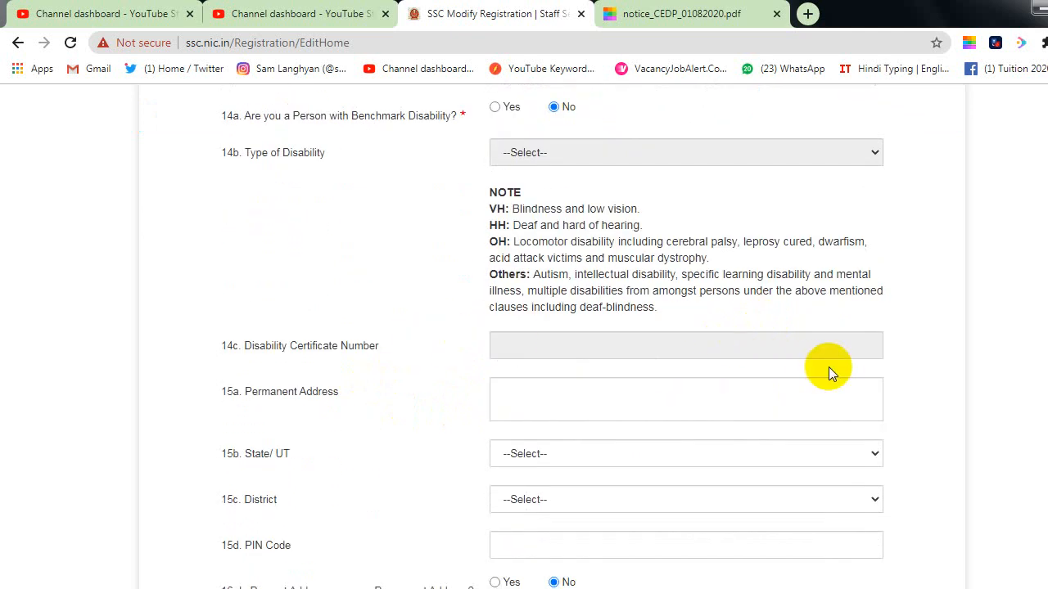
scroll(683, 355, down, 1)
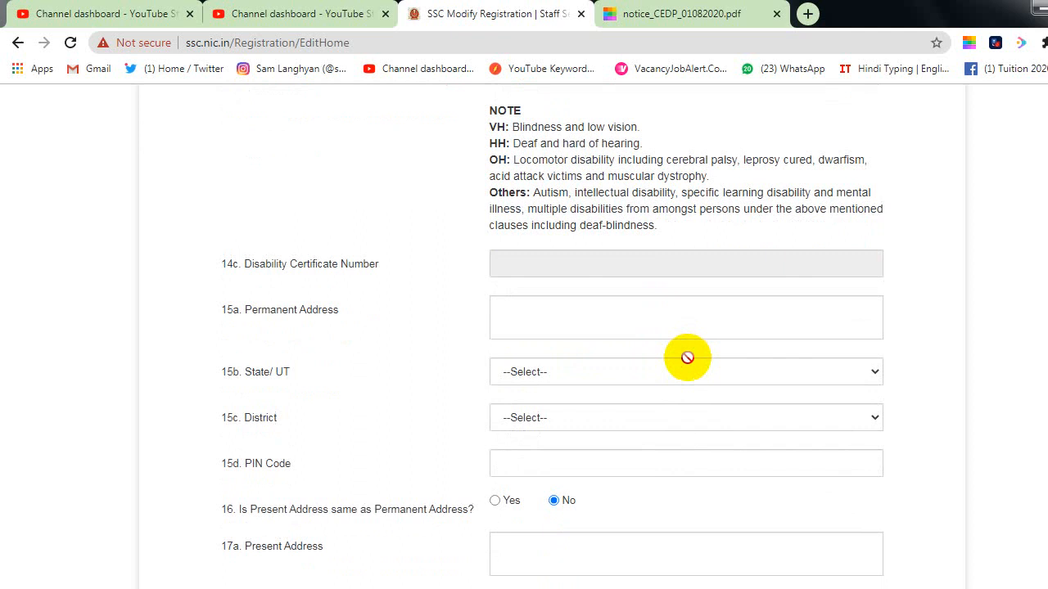
click(536, 334)
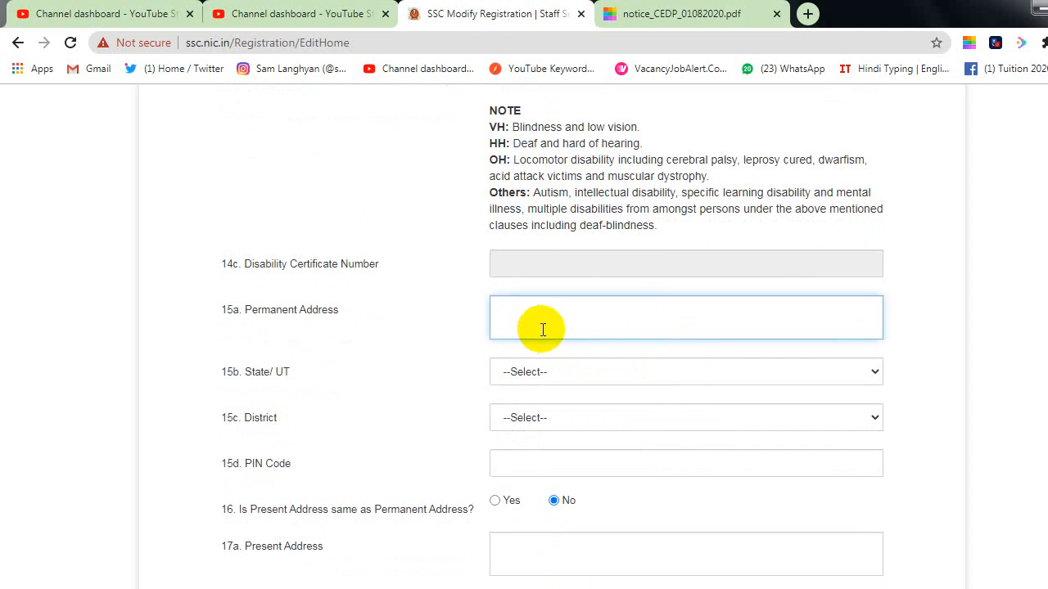
scroll(345, 403, down, 1)
scroll(347, 361, down, 2)
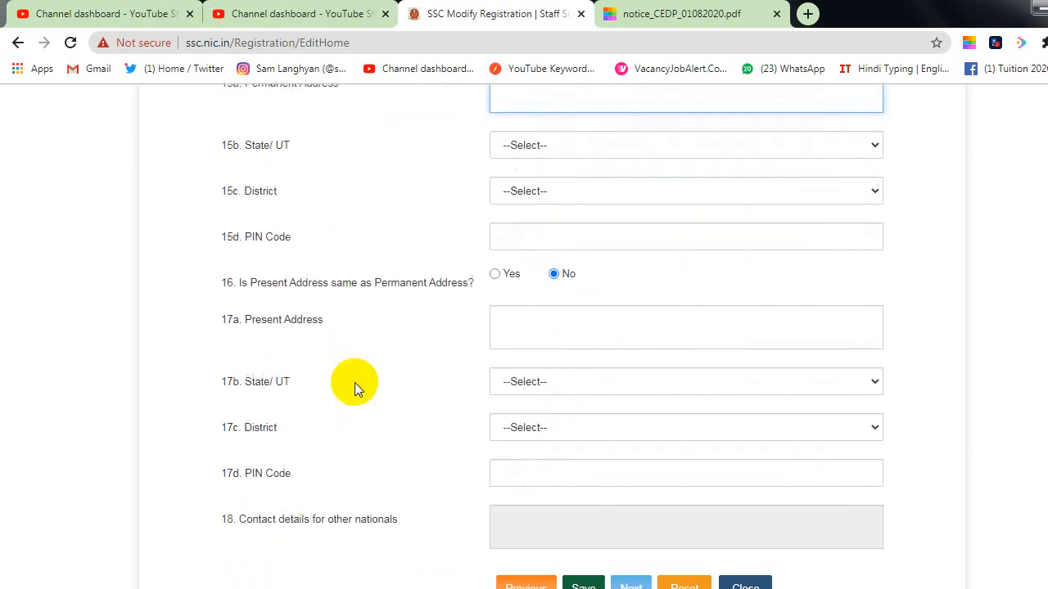
Step: Scroll down the form to the address fields
scroll(355, 383, down, 1)
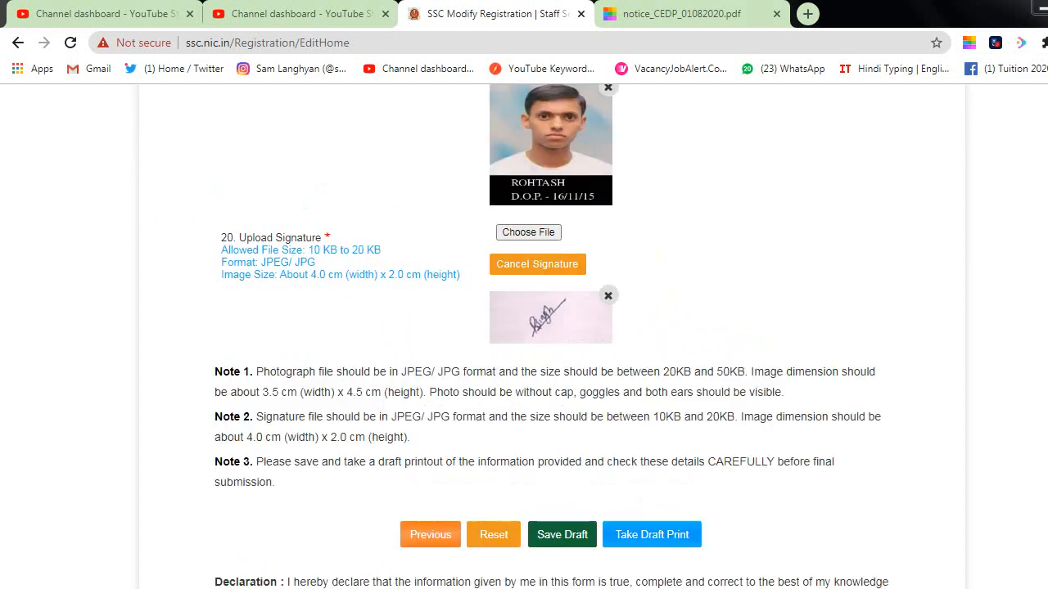
scroll(247, 431, up, 4)
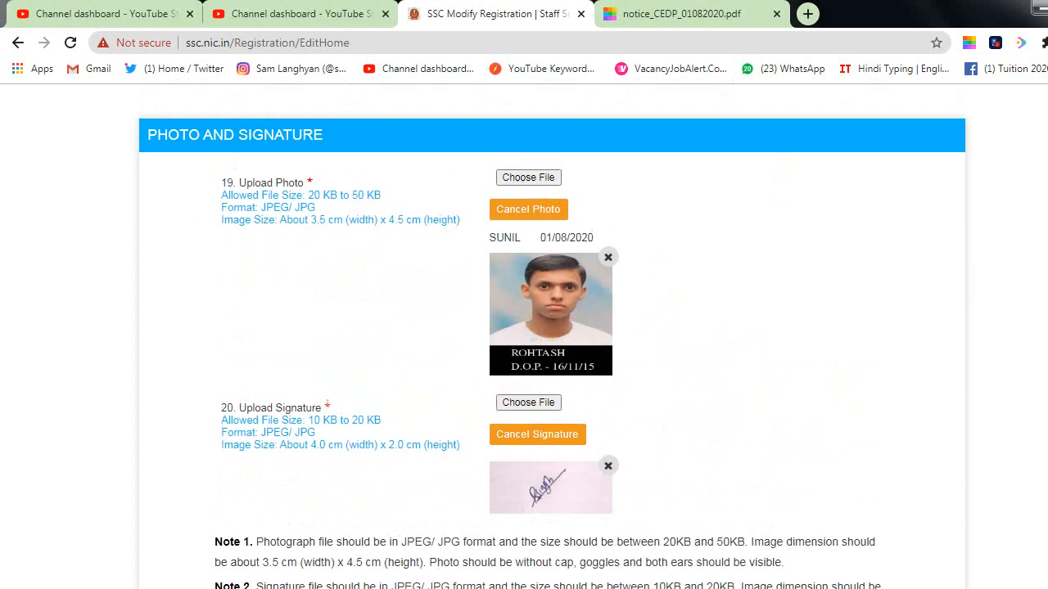
scroll(246, 432, down, 3)
scroll(246, 431, down, 3)
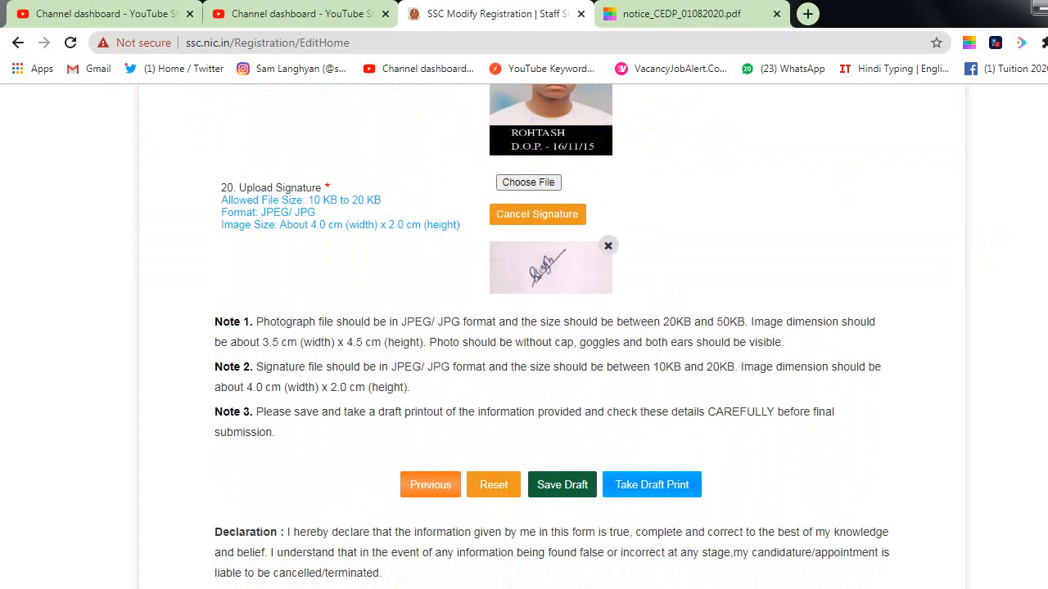
scroll(524, 327, down, 2)
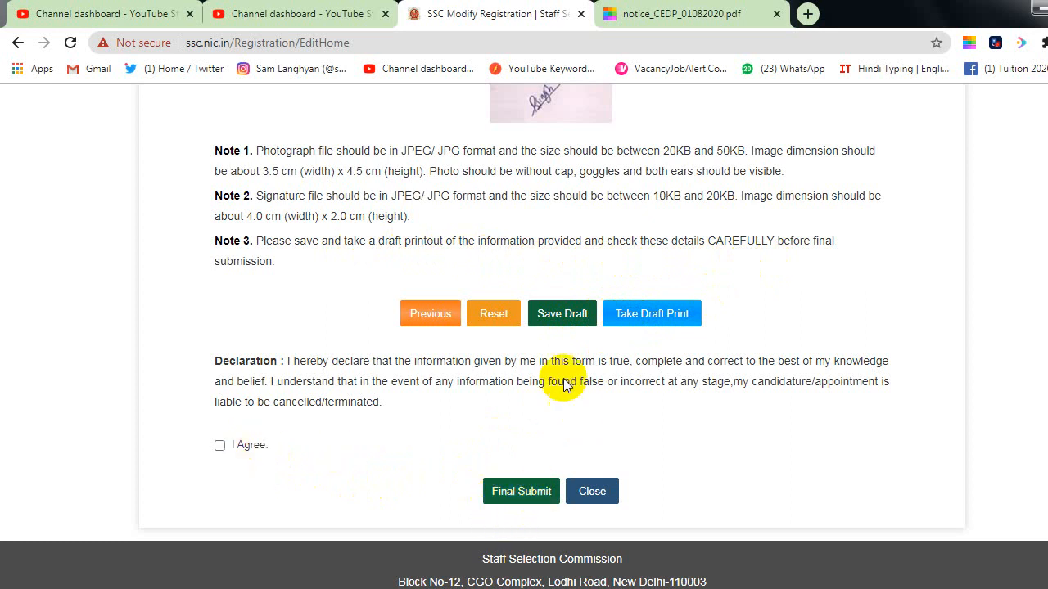
Step: Save the photo and signature as a draft and generate the draft printout
click(571, 311)
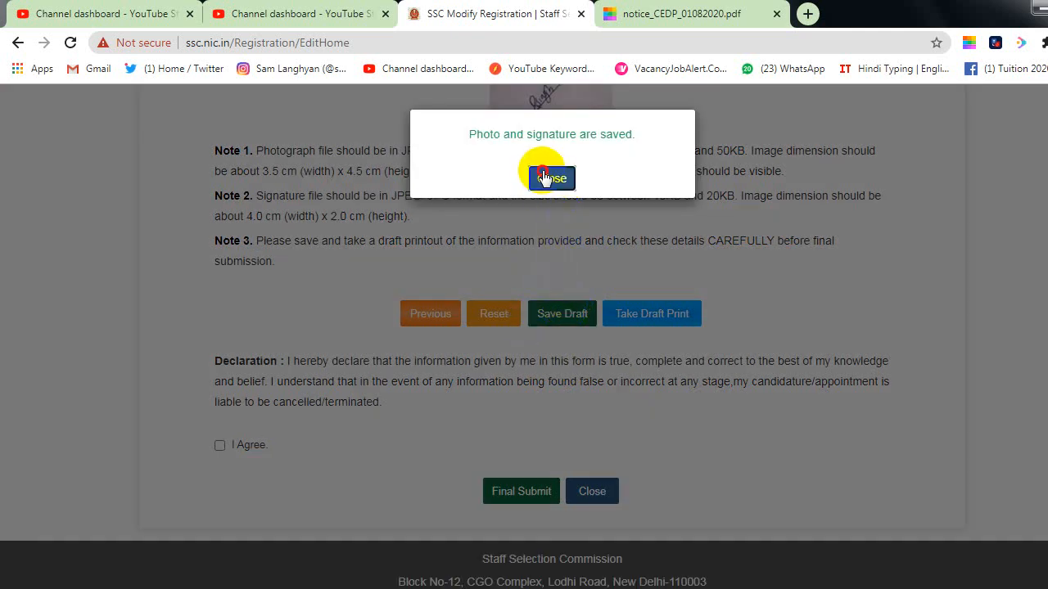
click(547, 178)
click(620, 315)
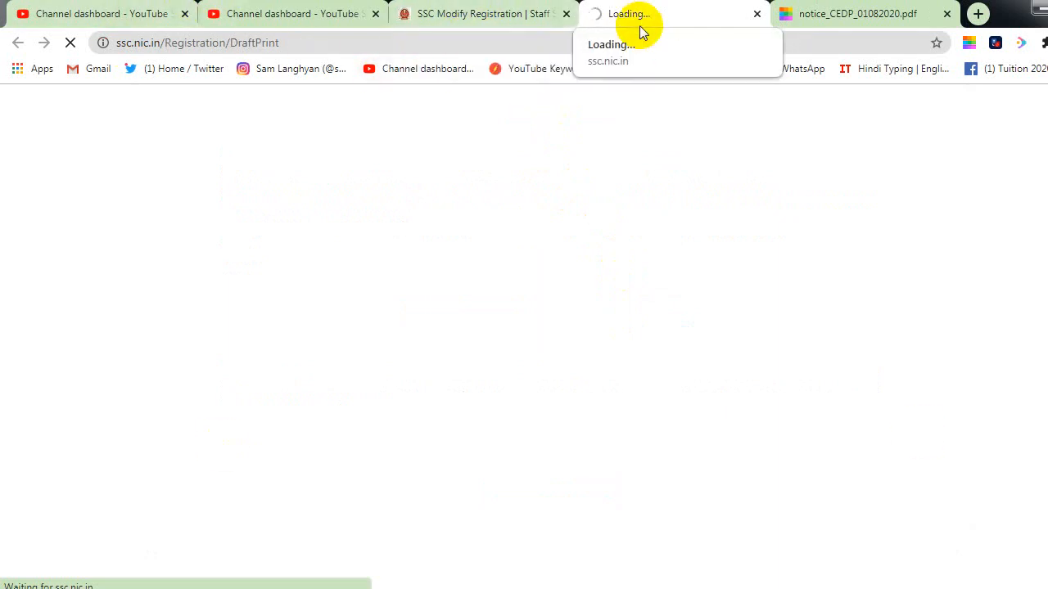
Step: Back on the registration form, agree to the declaration and start Final Submit
click(491, 18)
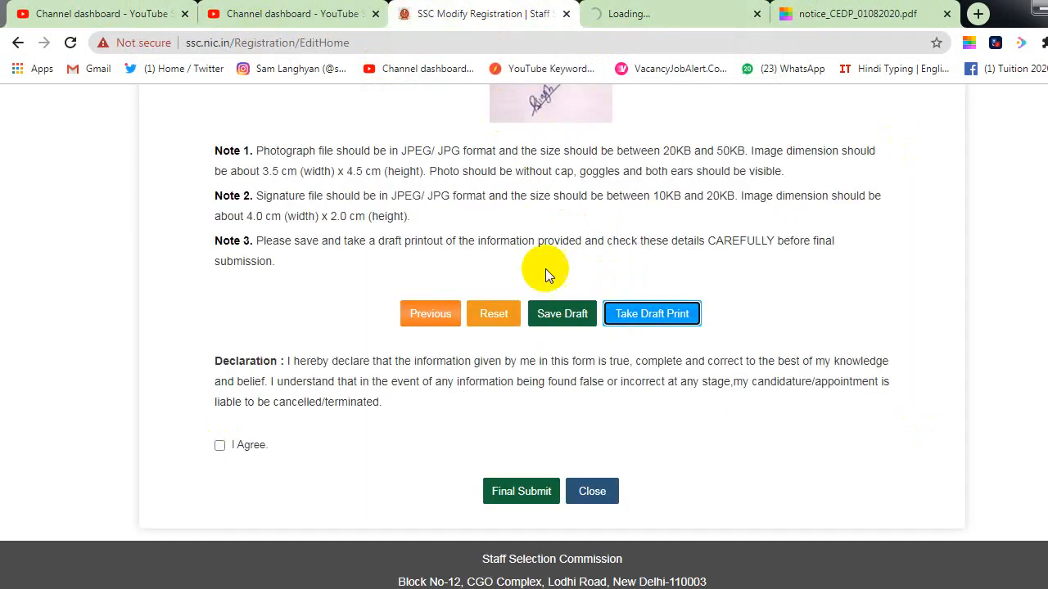
click(219, 446)
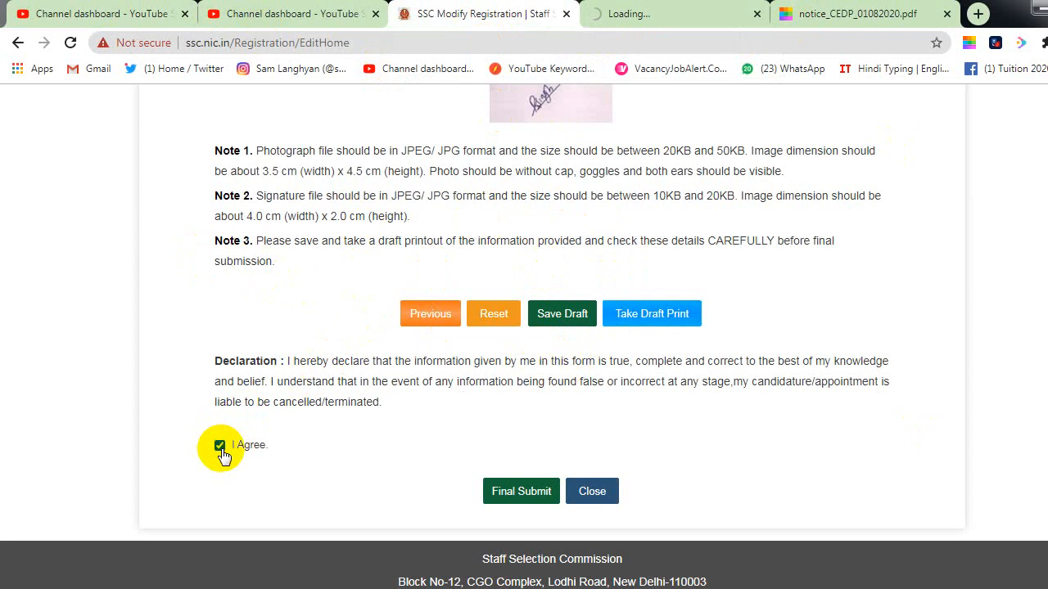
click(509, 503)
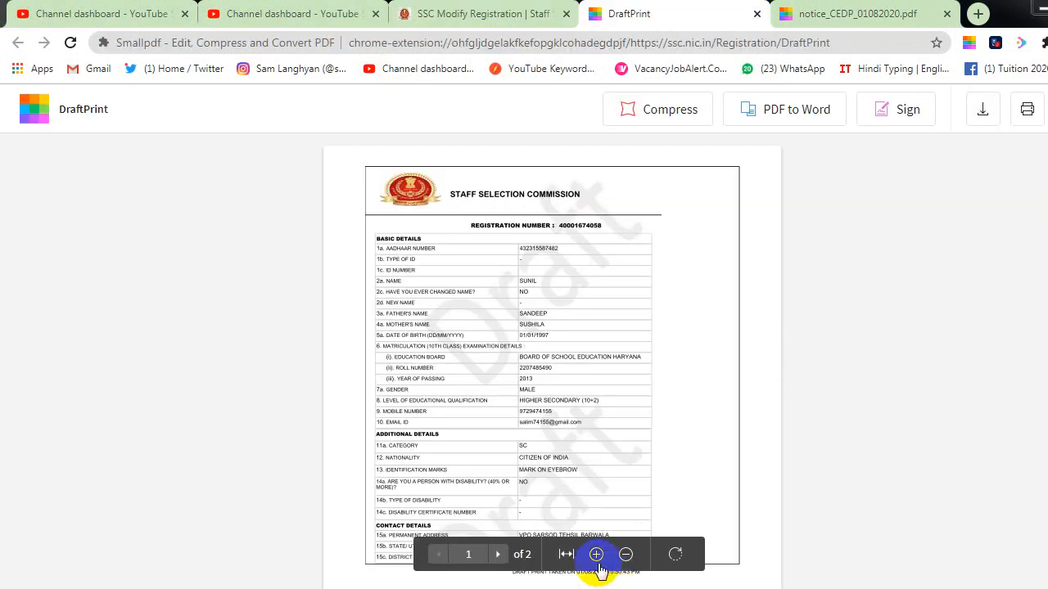
Step: Zoom the draft PDF in twice, scroll both pages, then return to the form and Final Submit
click(594, 554)
click(595, 555)
scroll(543, 421, down, 15)
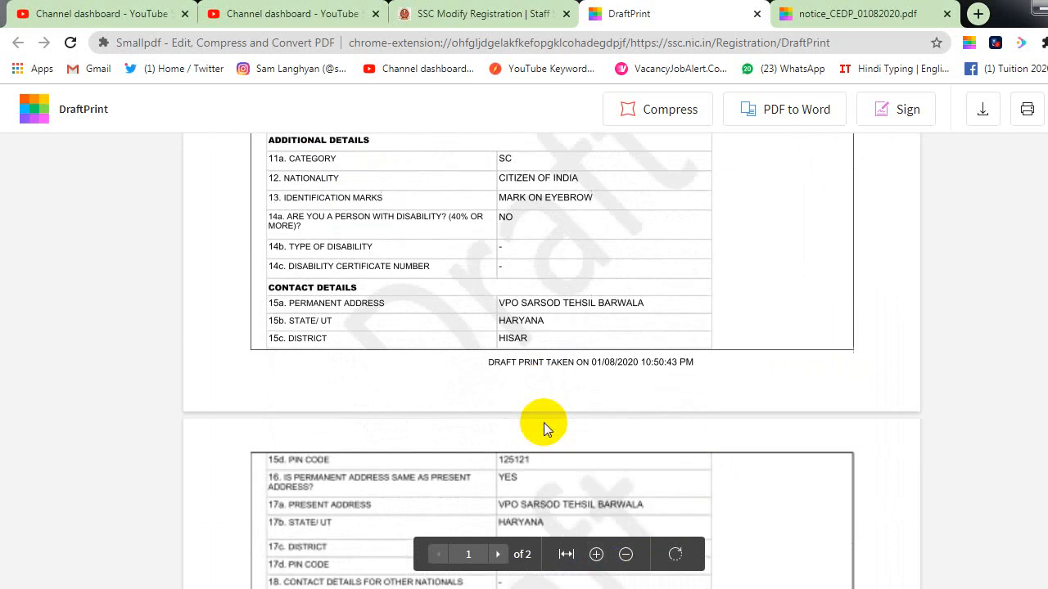
scroll(544, 422, up, 15)
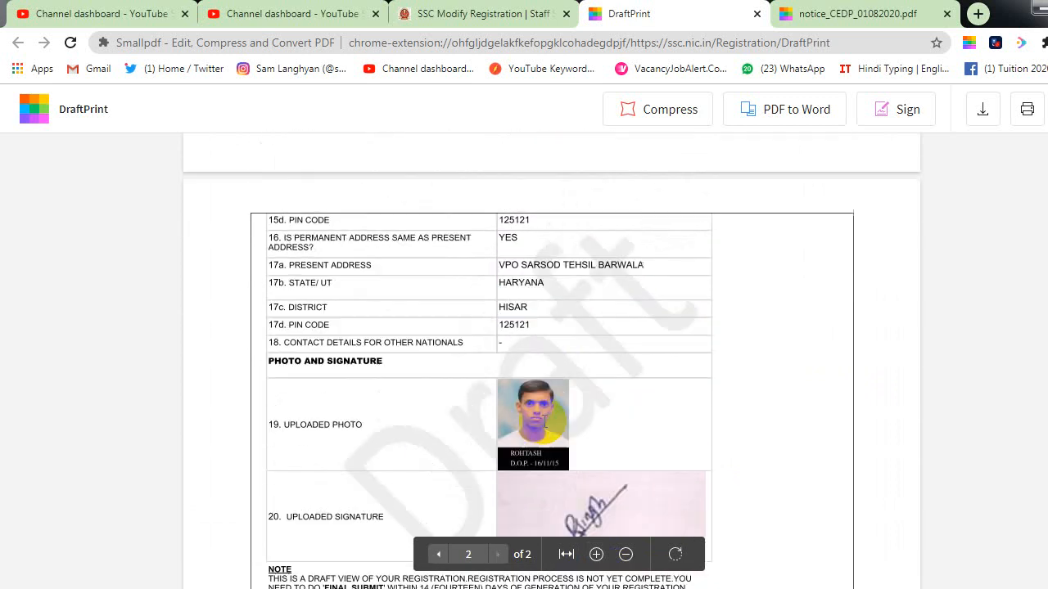
scroll(541, 423, down, 20)
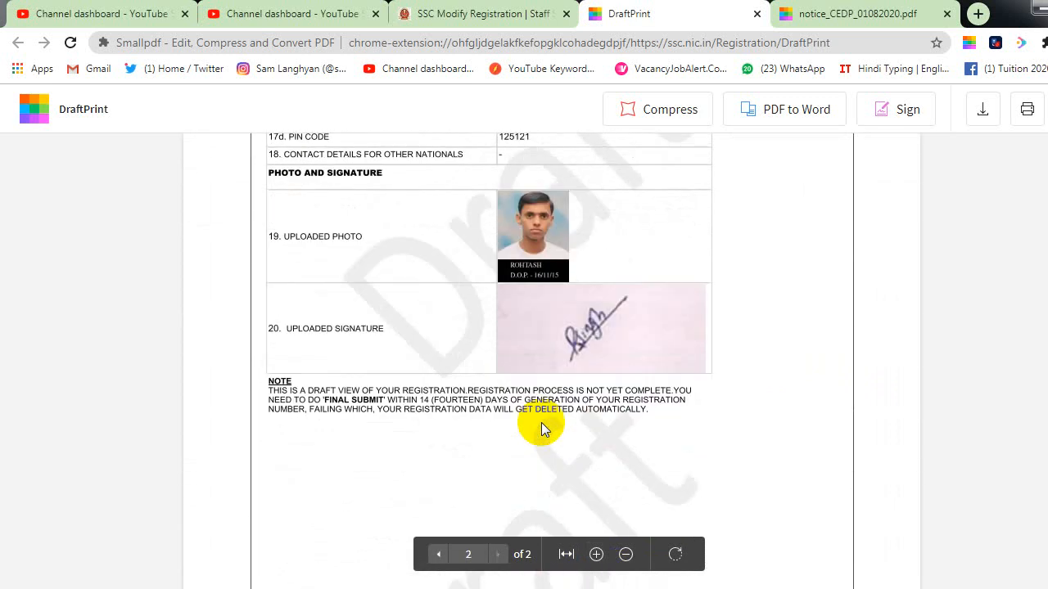
click(471, 14)
click(511, 489)
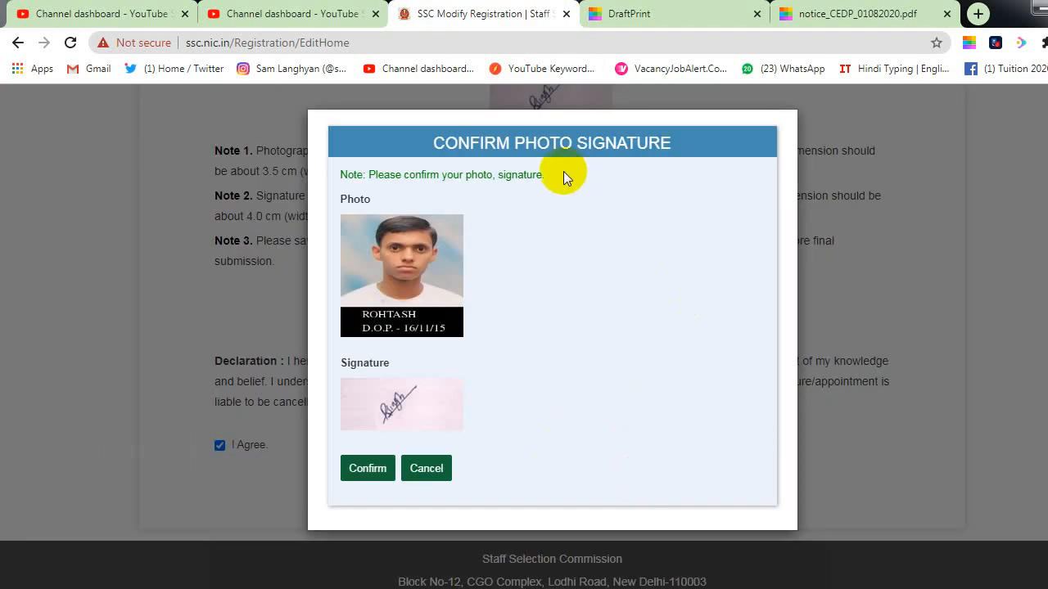
Step: Confirm photo and signature, submit the mobile OTP, dismiss the alert and resubmit
click(390, 466)
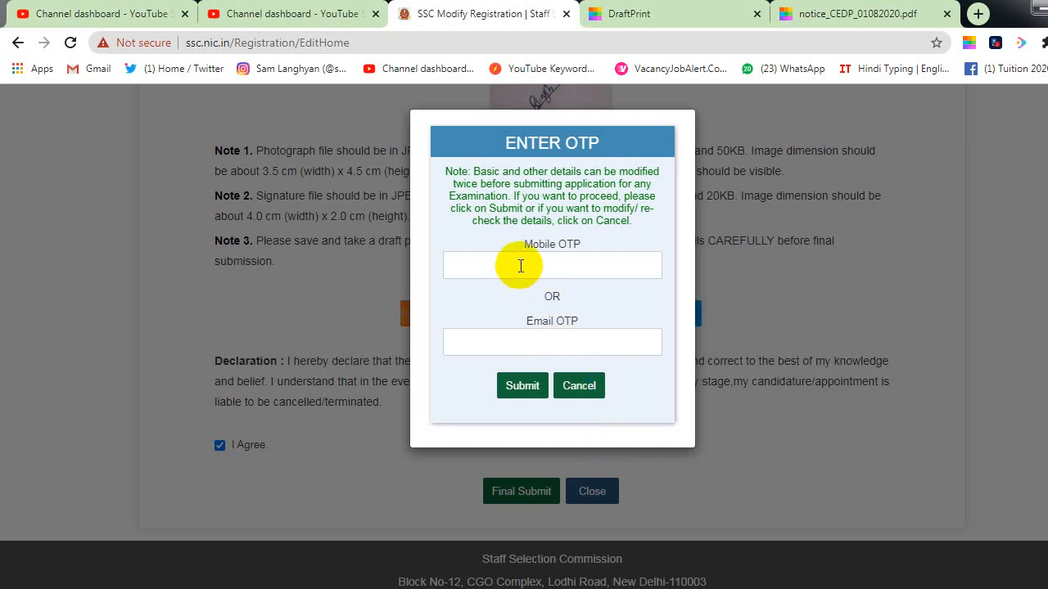
click(521, 265)
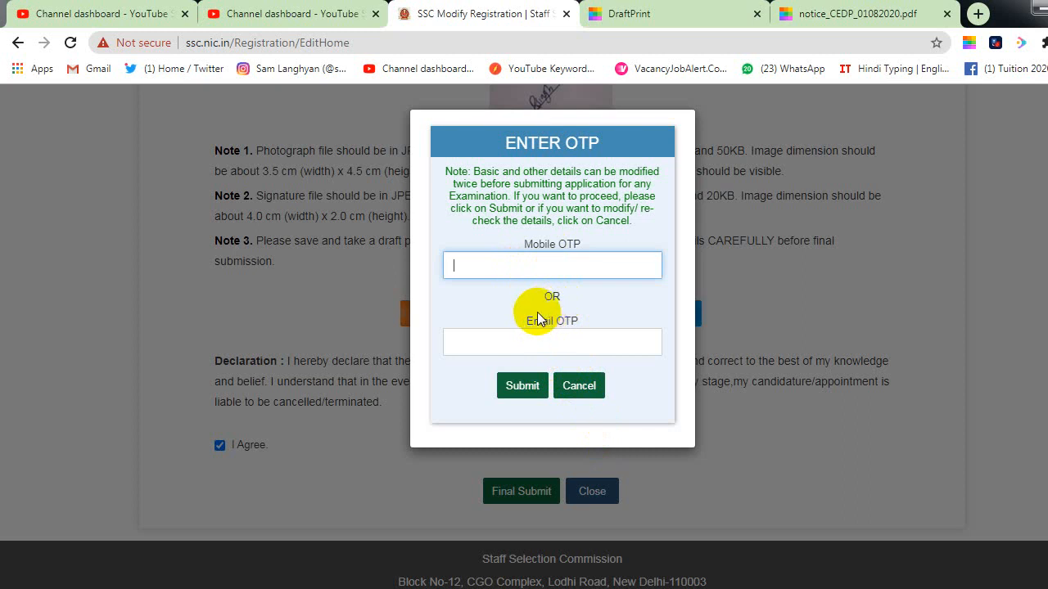
text(••••)
click(511, 390)
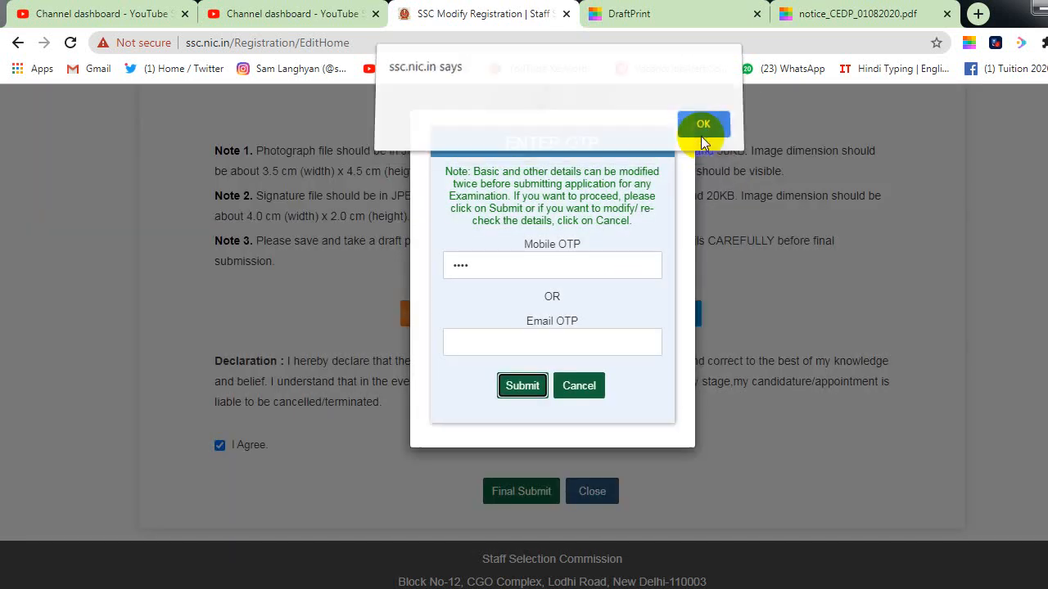
click(701, 135)
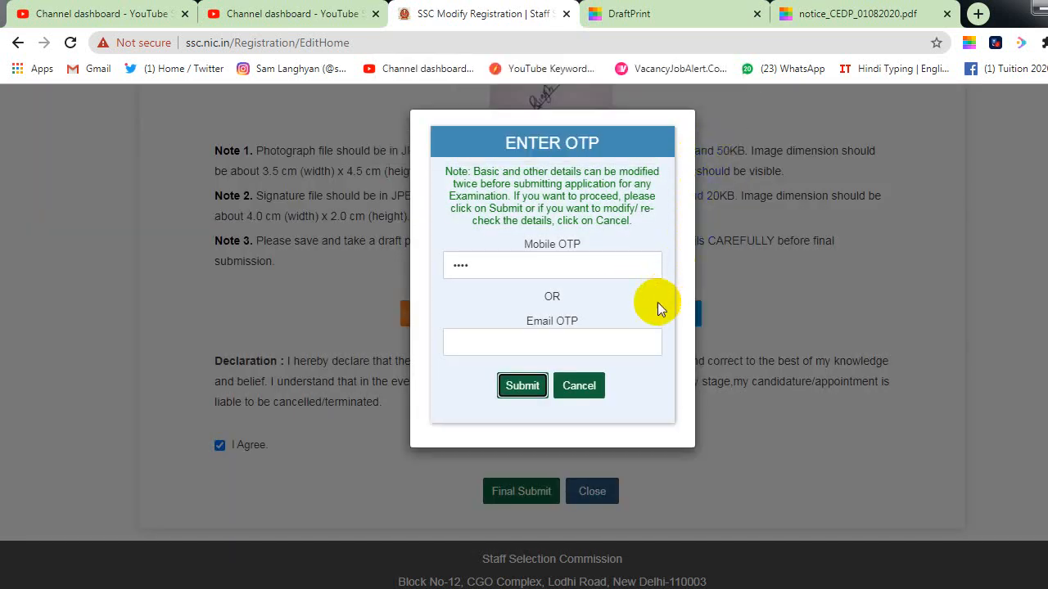
click(524, 392)
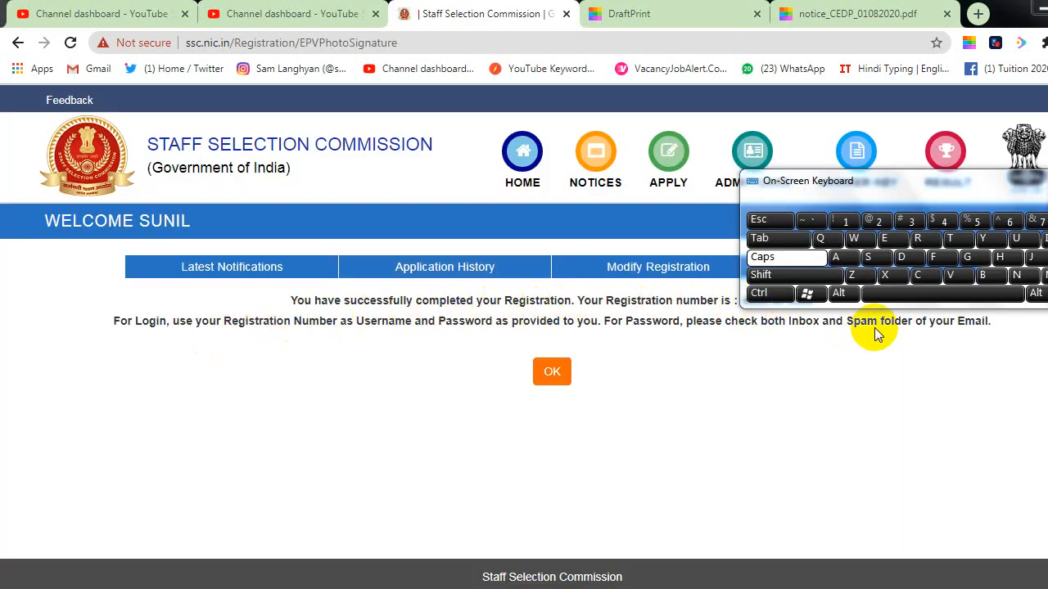
Step: Acknowledge the registration success message and view Latest Notifications
click(553, 373)
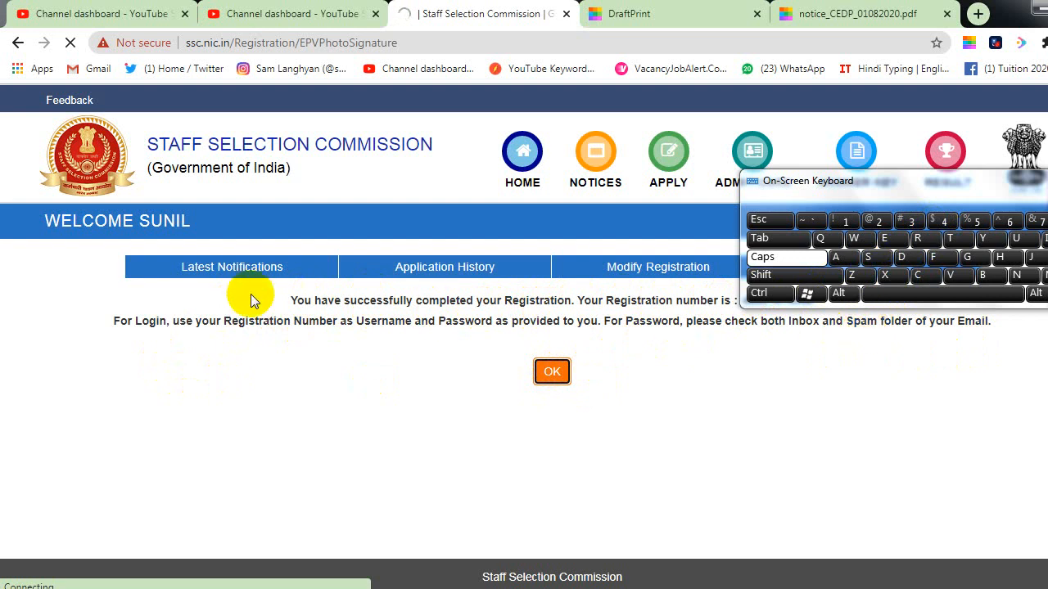
click(276, 278)
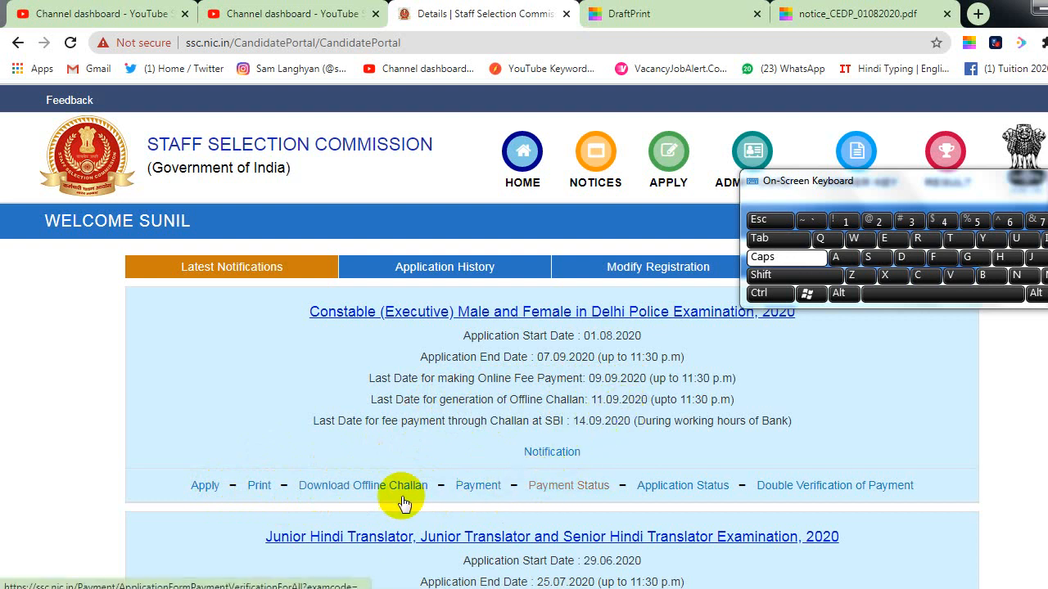
click(488, 490)
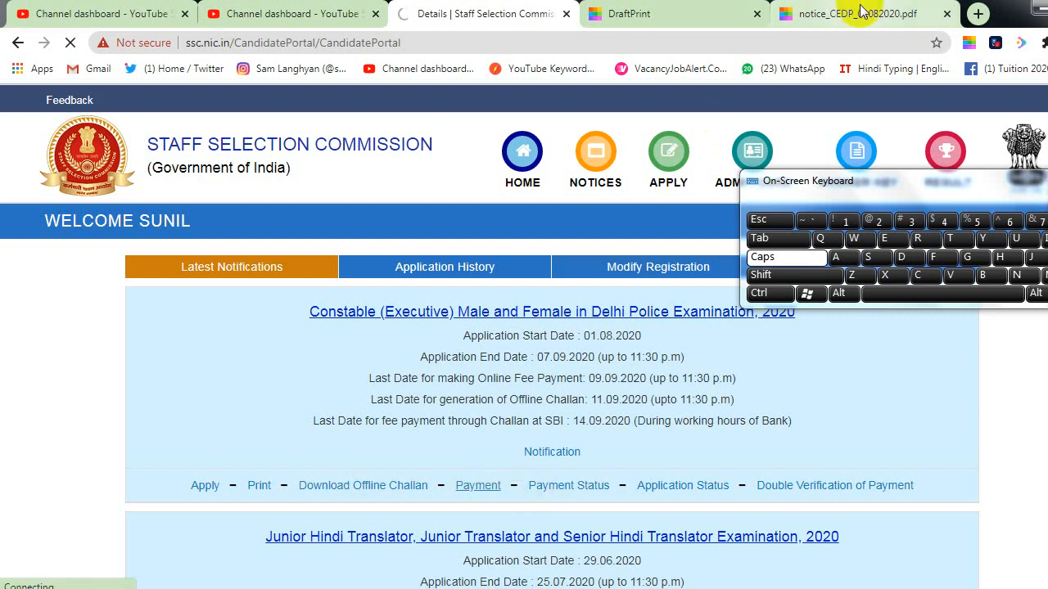
key(ctrl)
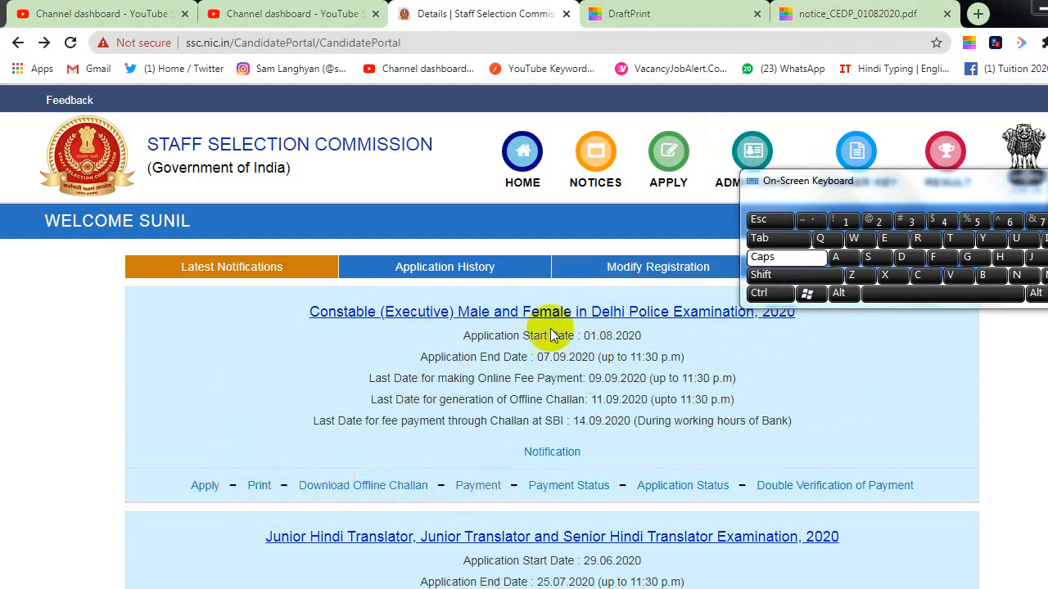
click(207, 496)
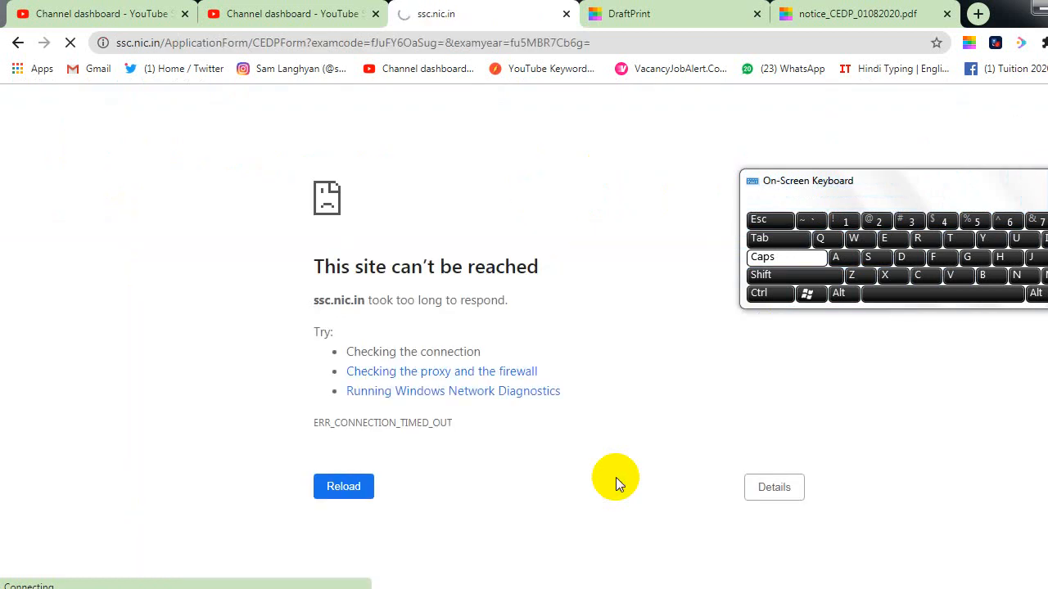
Step: Reload the timed-out page to bring back the Delhi Police Constable application form
click(365, 494)
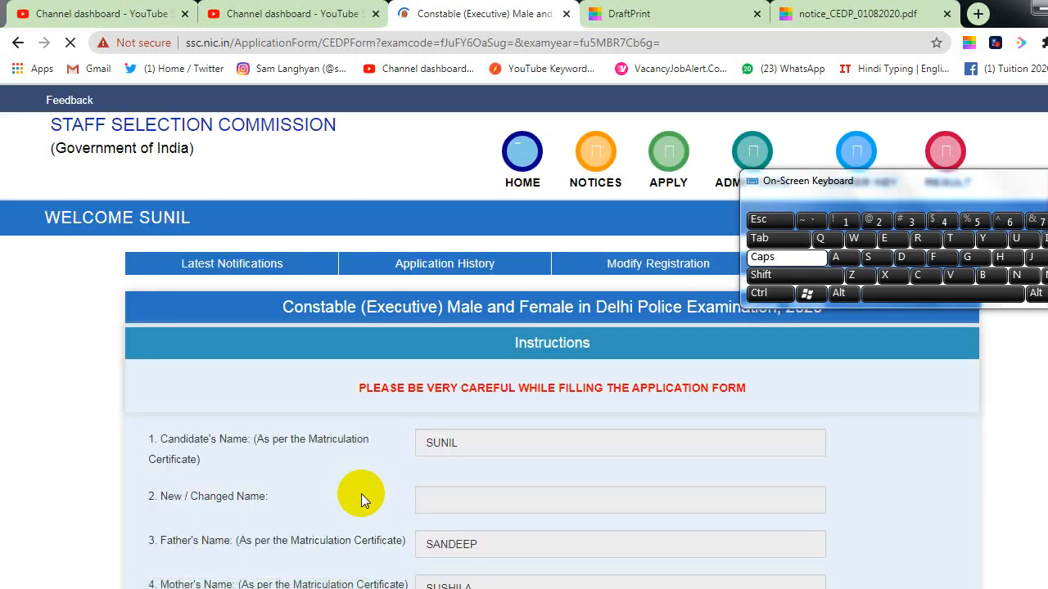
scroll(413, 494, down, 1)
scroll(501, 488, down, 5)
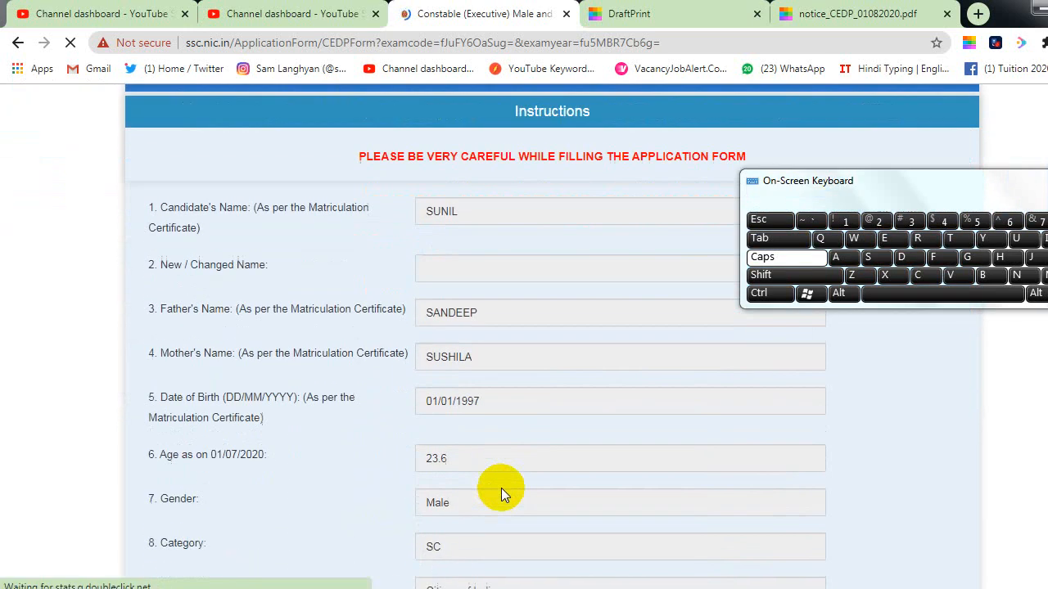
scroll(501, 488, down, 1)
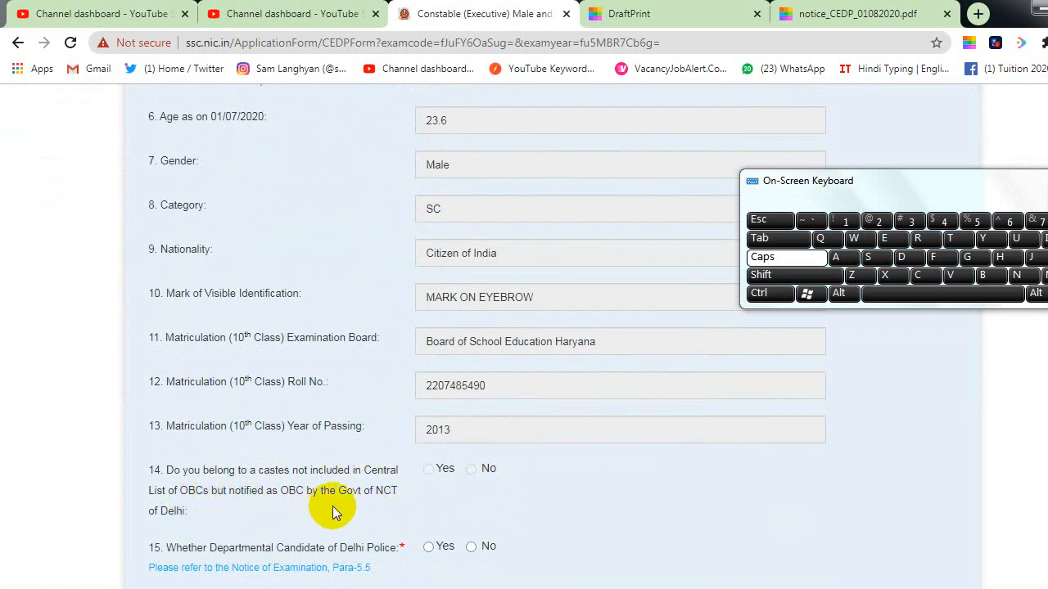
scroll(212, 515, down, 1)
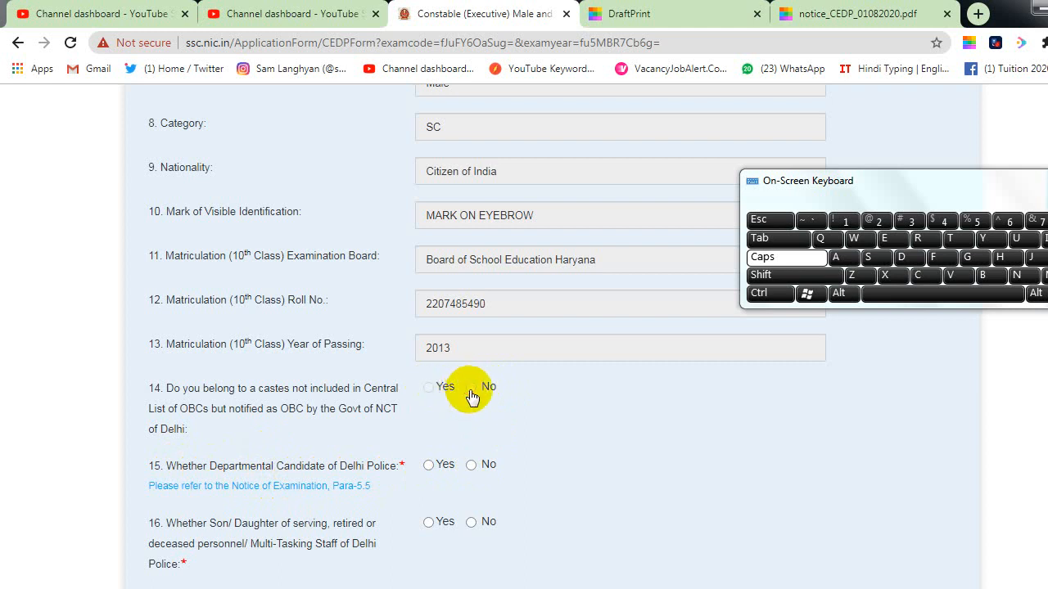
Step: Drag the On-Screen Keyboard leftward in two moves, off the form fields
drag(941, 185, 766, 227)
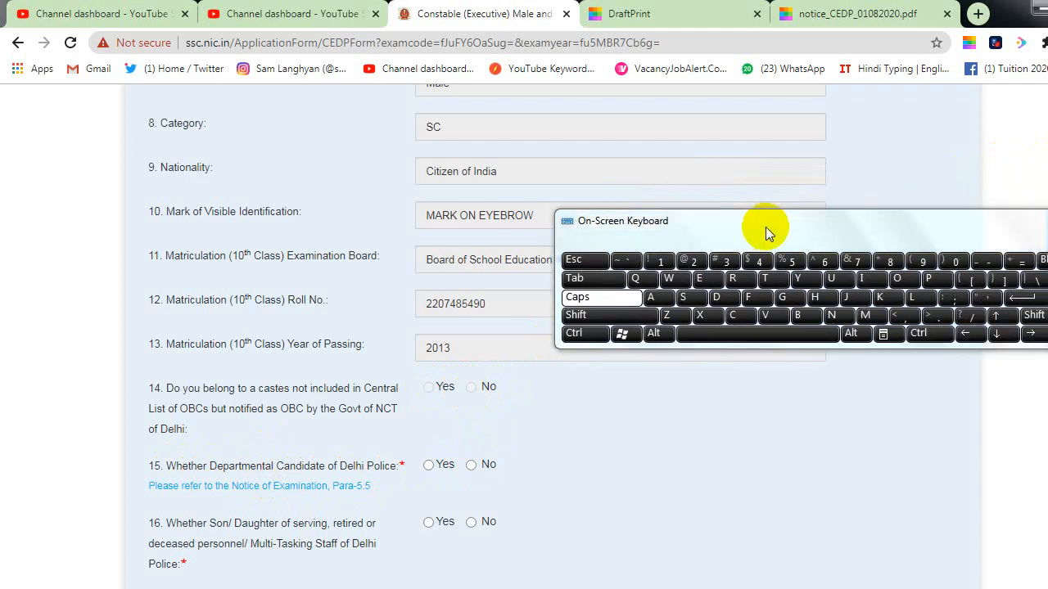
drag(987, 227, 859, 239)
Step: Close the on-screen keyboard and answer No to the departmental candidate question 15
click(997, 234)
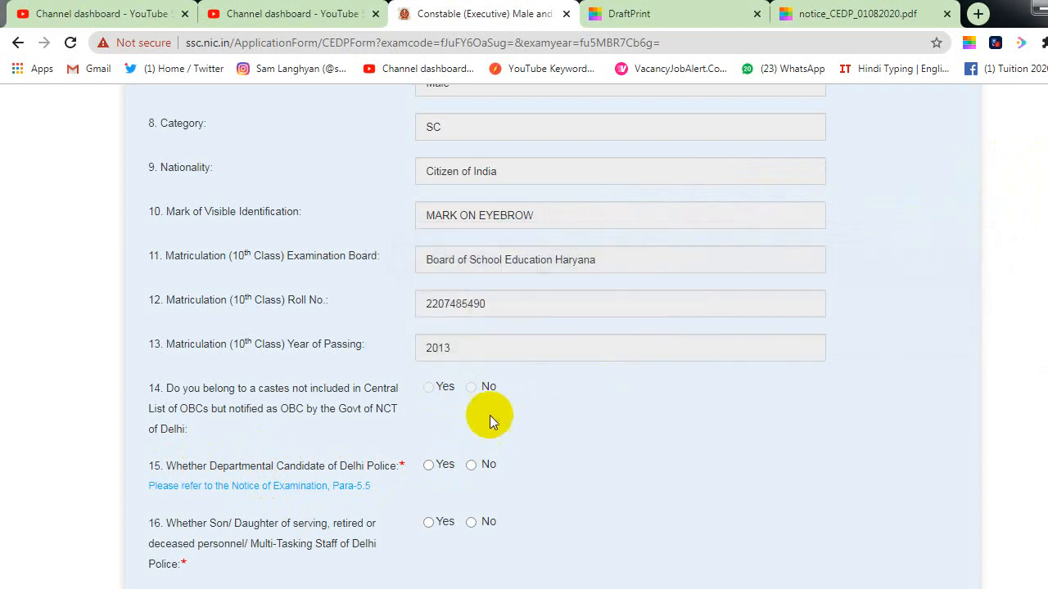
click(425, 466)
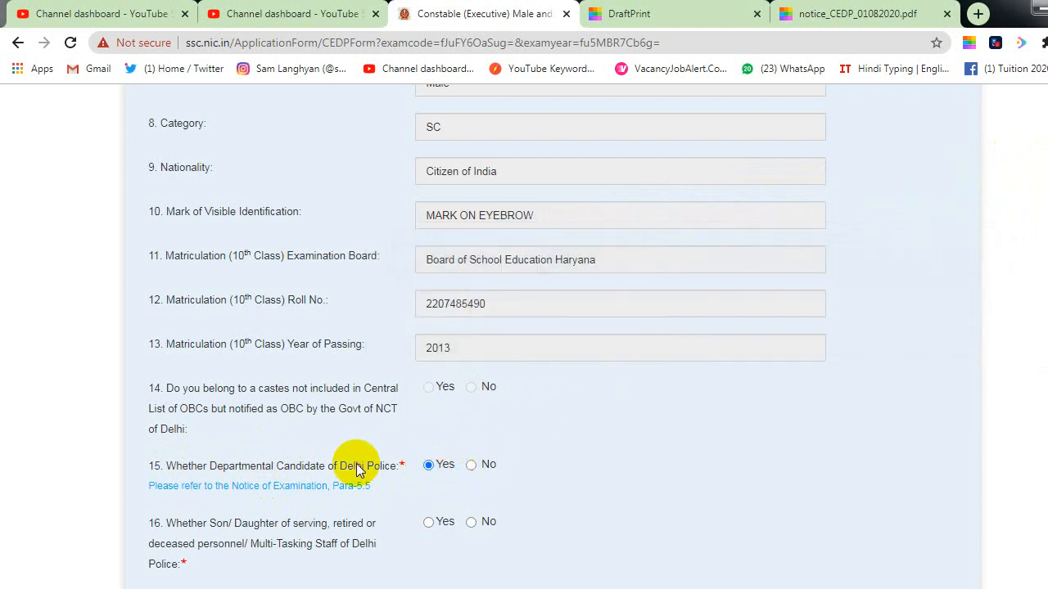
click(472, 466)
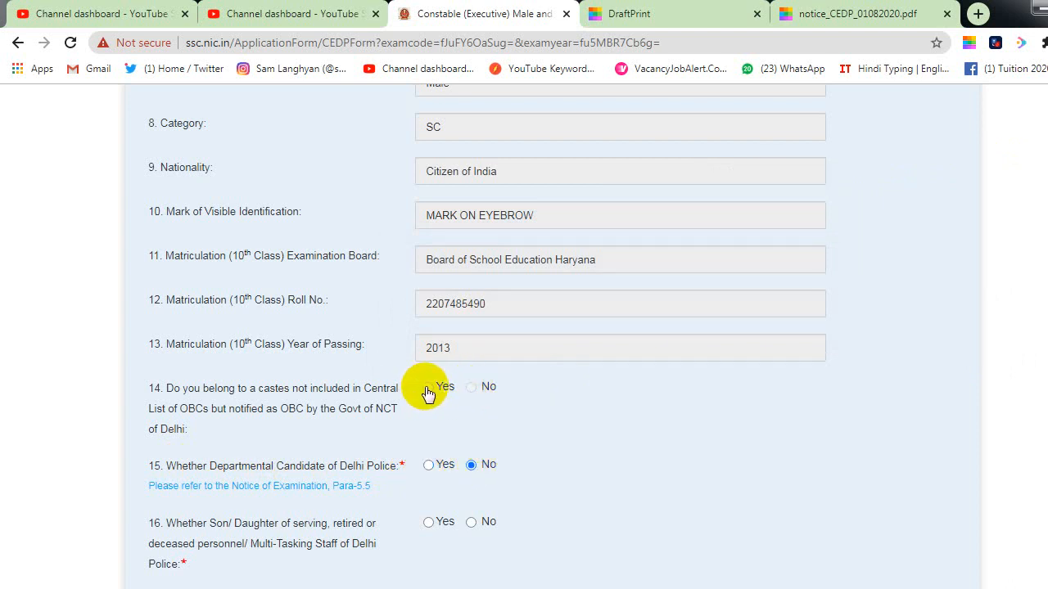
scroll(481, 421, down, 1)
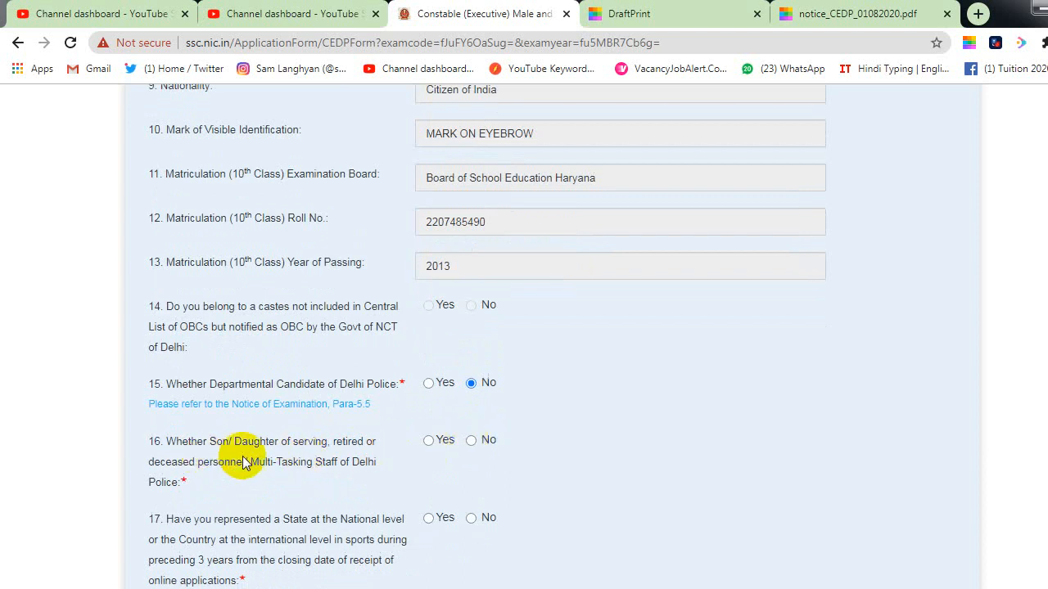
Step: Answer No to question 16 and to the sports representation question 17
click(472, 442)
scroll(487, 466, down, 1)
scroll(492, 478, down, 1)
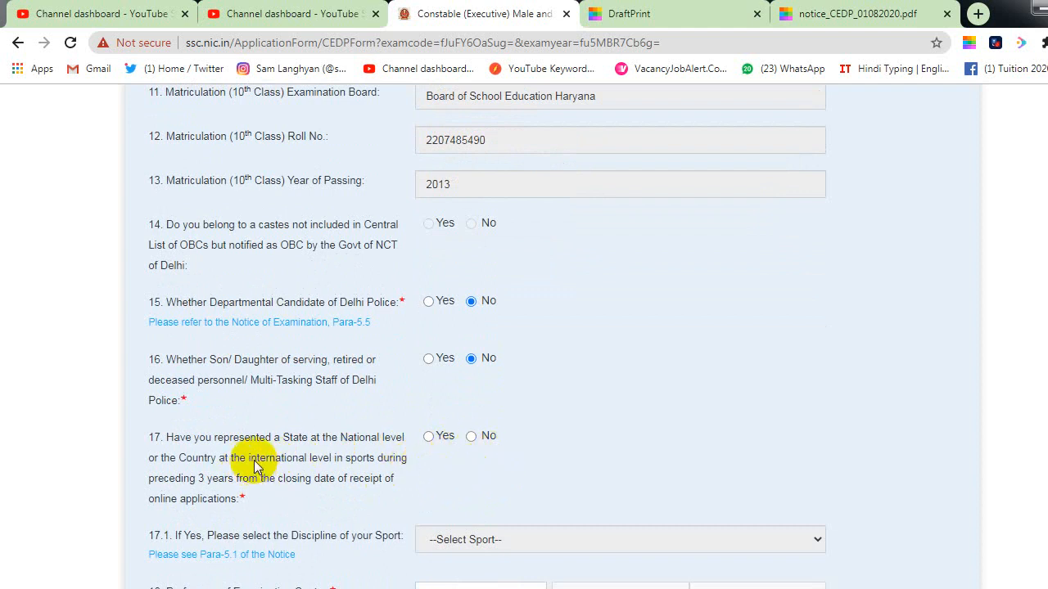
click(472, 437)
scroll(550, 449, down, 2)
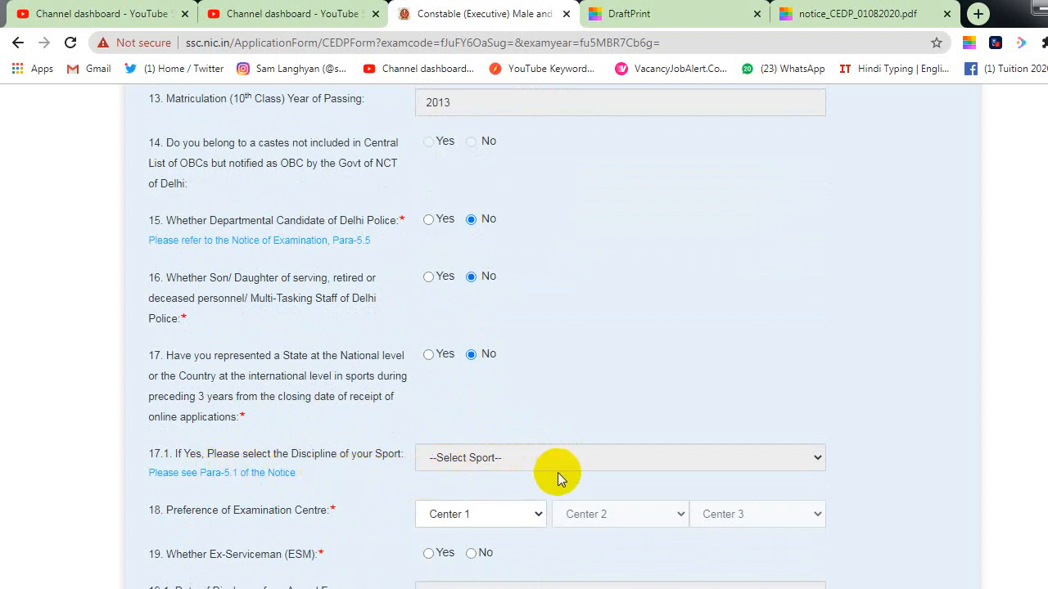
scroll(557, 474, down, 2)
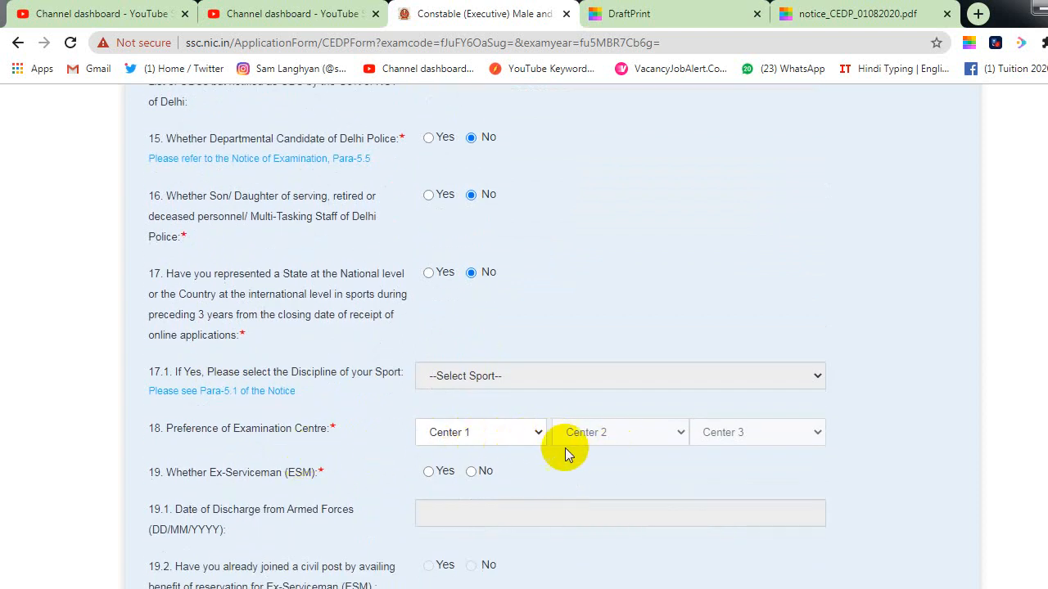
Step: Pick CR-Agra(3001), CR-Lucknow(3010), CR-Gorakhpur(3007) as centres 1–3; answer No to question 19
click(519, 445)
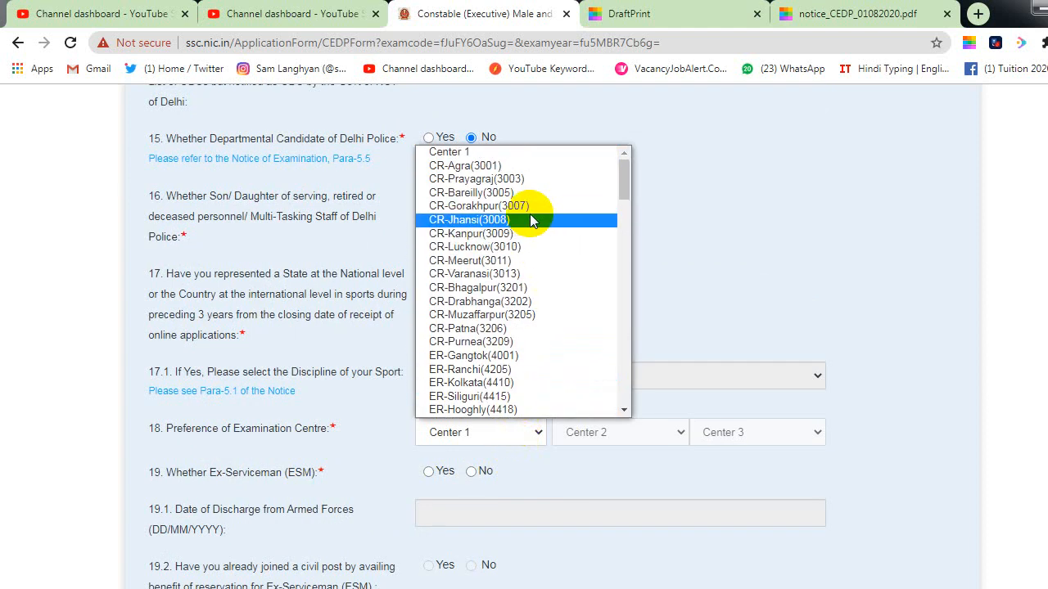
click(508, 166)
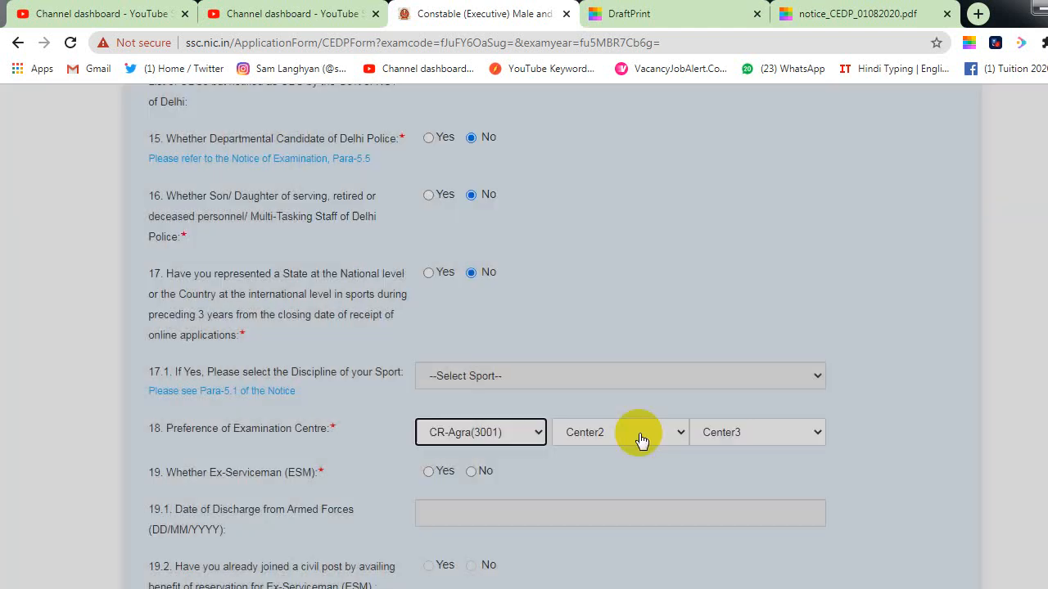
click(632, 434)
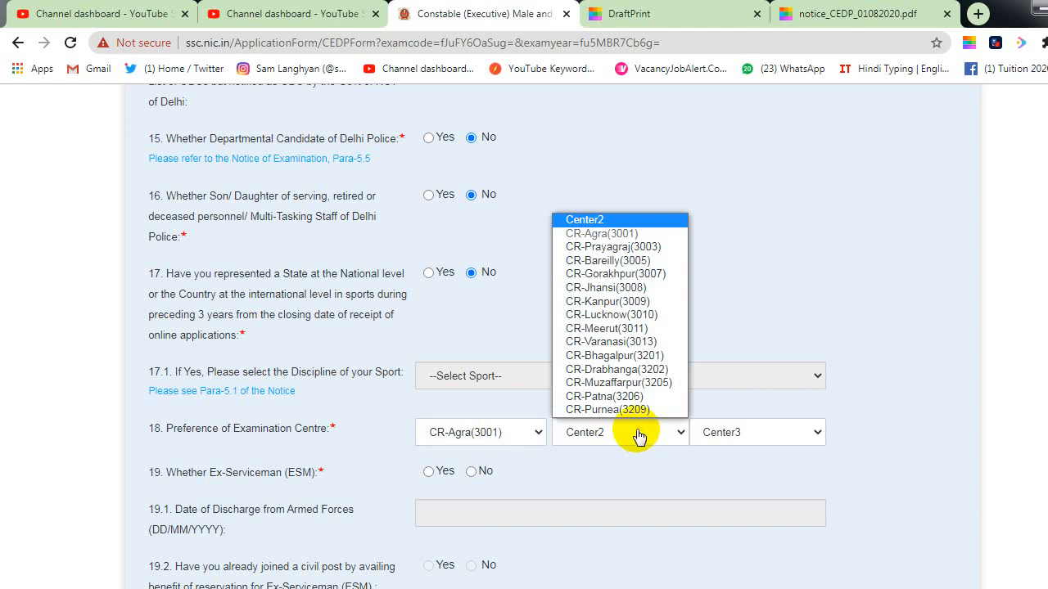
click(631, 314)
click(741, 432)
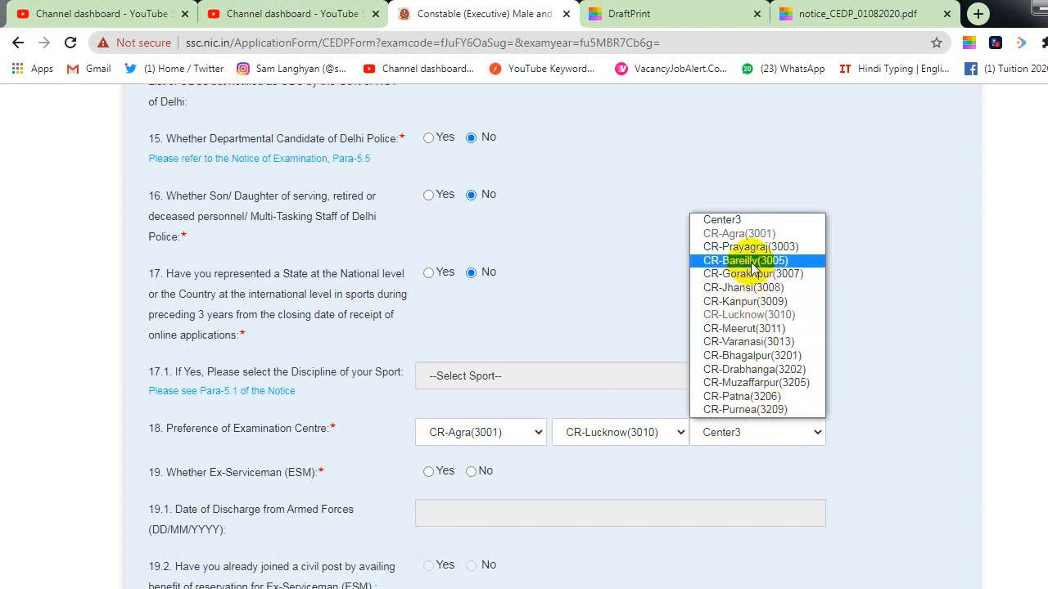
click(772, 278)
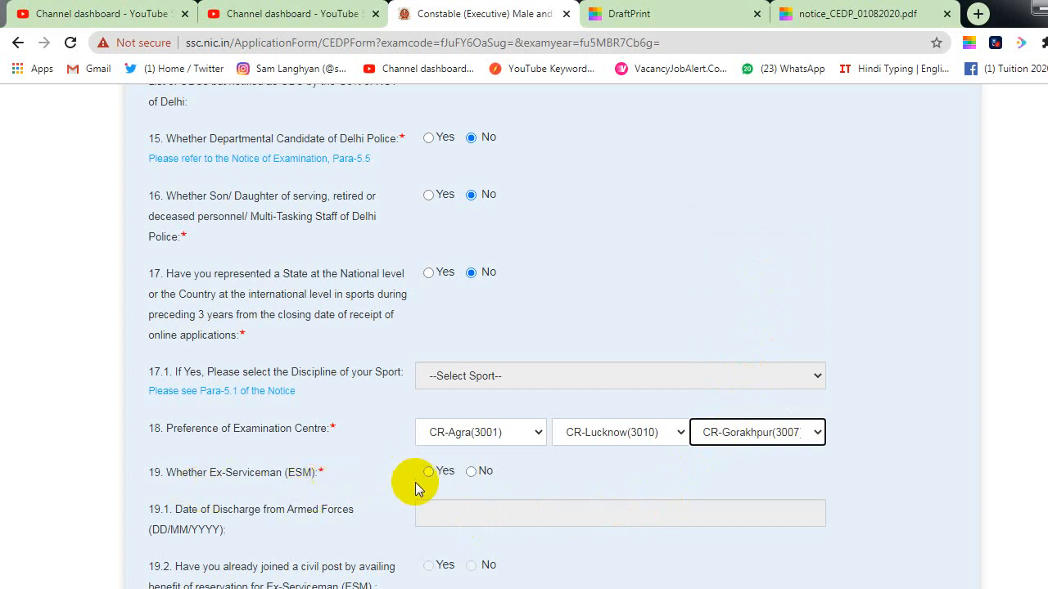
click(470, 473)
scroll(472, 483, down, 1)
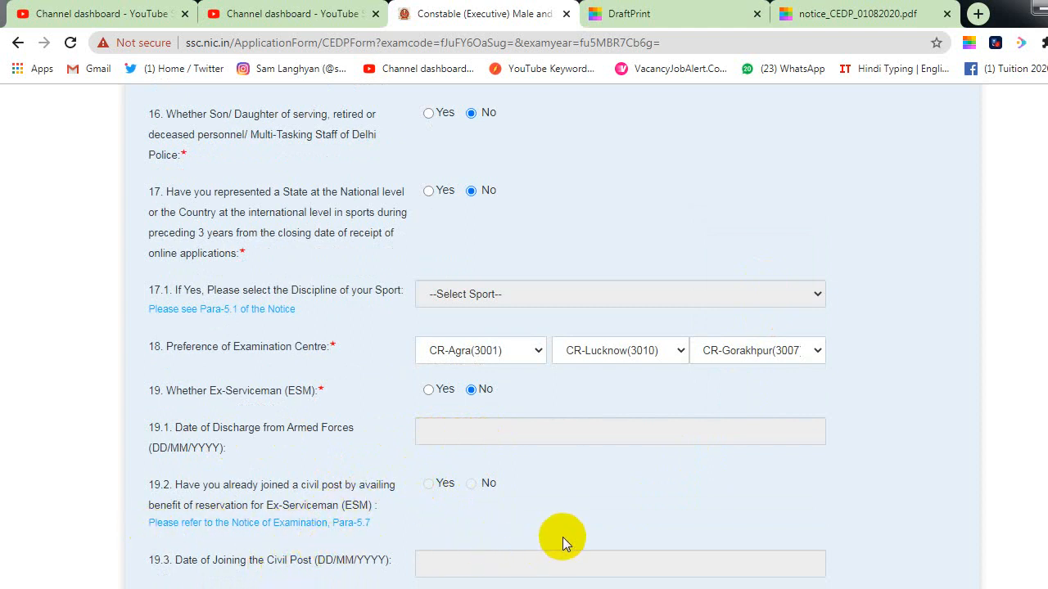
scroll(563, 537, down, 1)
scroll(373, 499, down, 1)
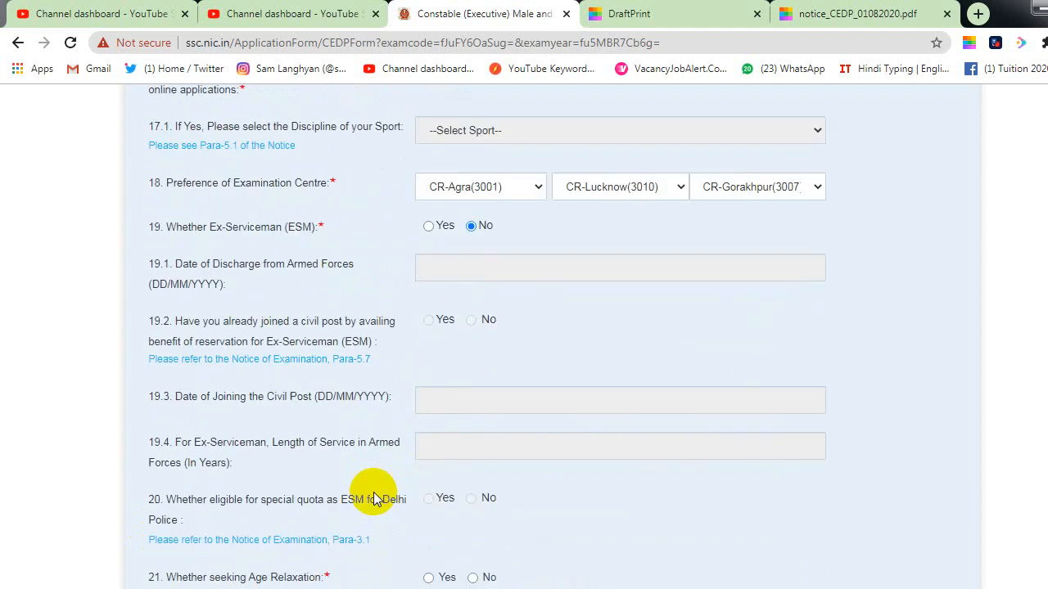
scroll(373, 500, down, 1)
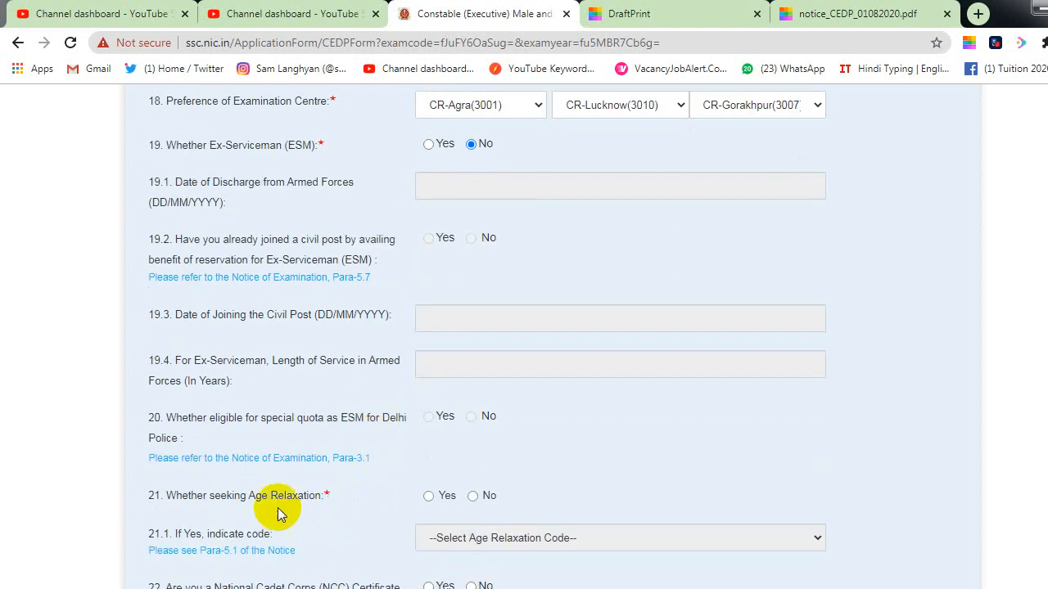
scroll(791, 516, down, 1)
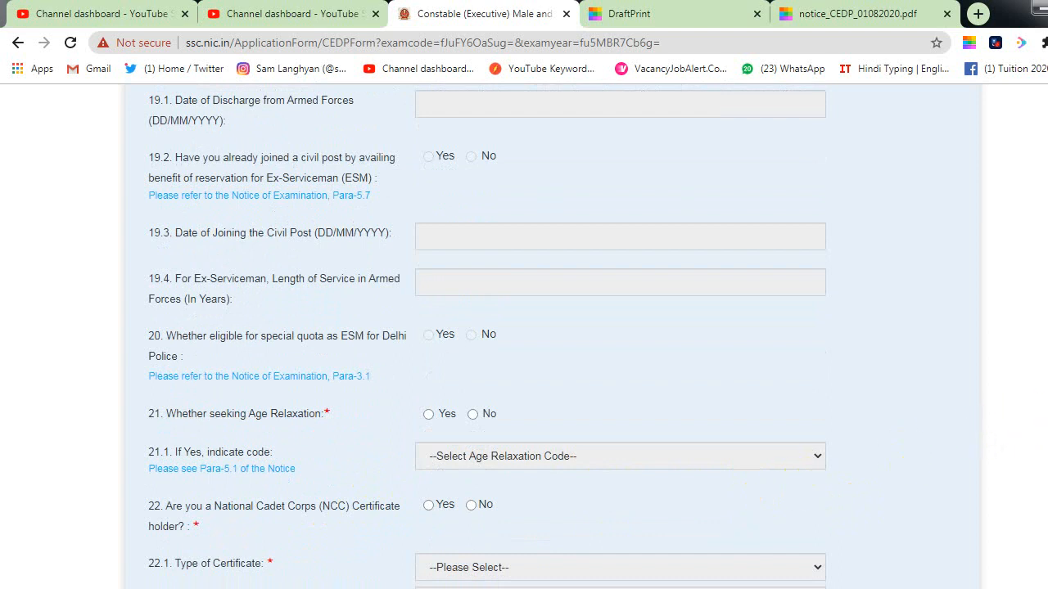
scroll(1024, 417, down, 1)
scroll(524, 336, down, 2)
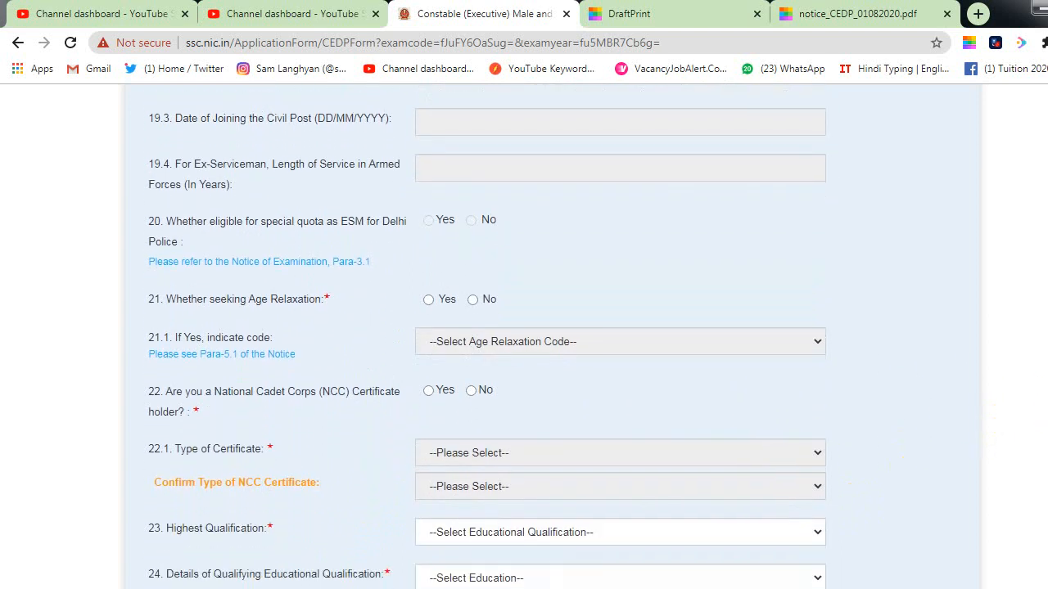
scroll(524, 335, down, 1)
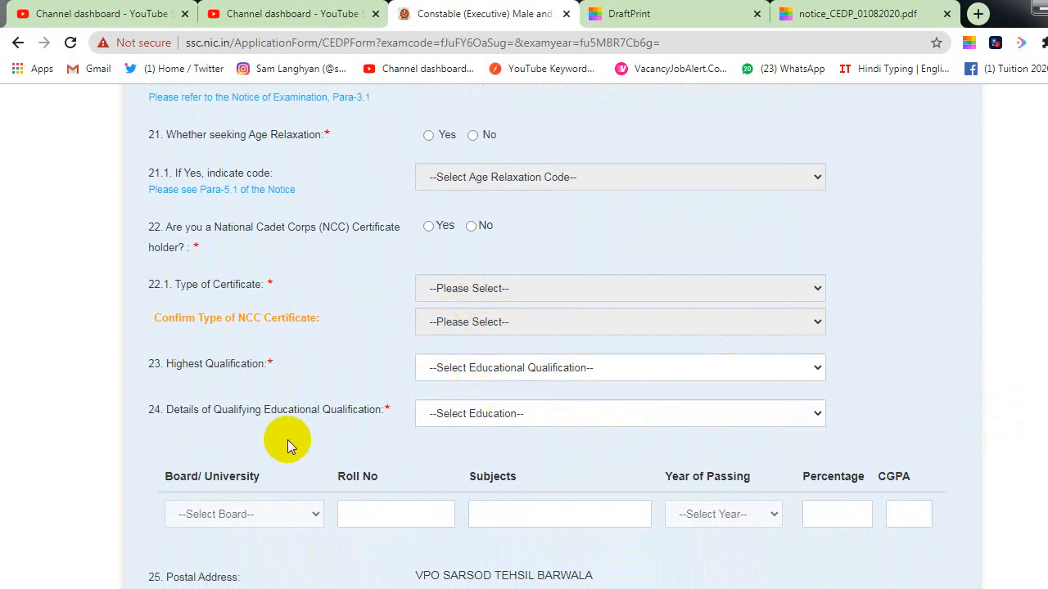
Step: Add a 12th row with Board of School Education Haryana, the roll number, and subjects 'ALL ART SUB'
click(471, 422)
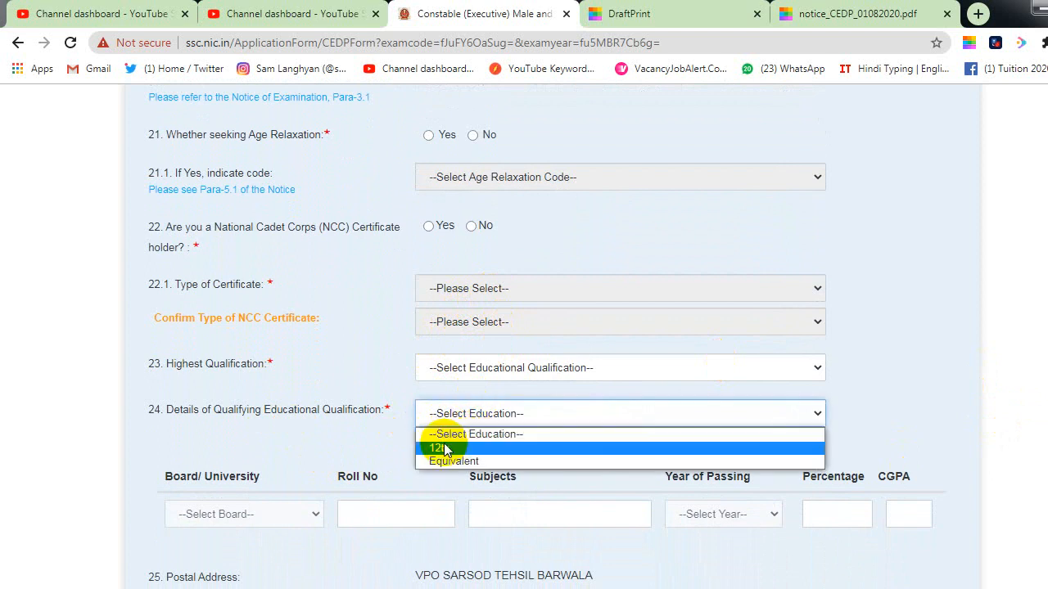
click(430, 444)
click(269, 508)
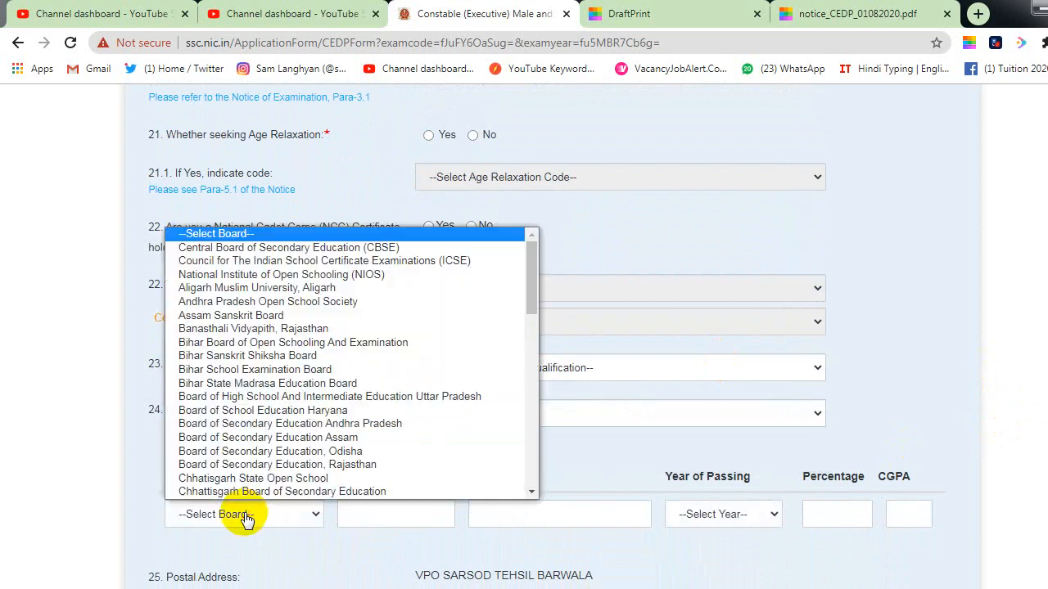
click(235, 417)
click(386, 515)
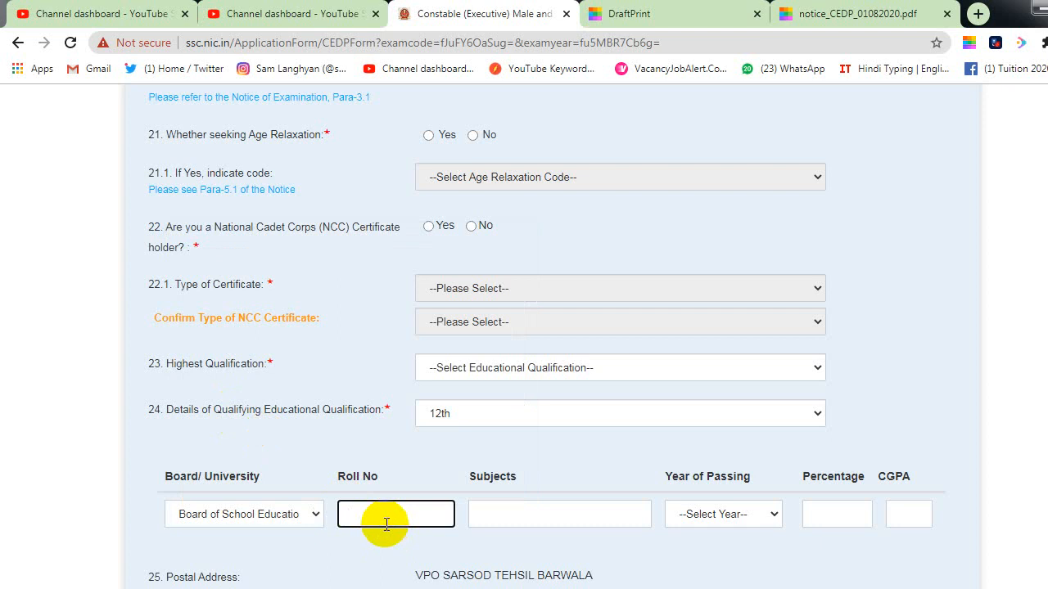
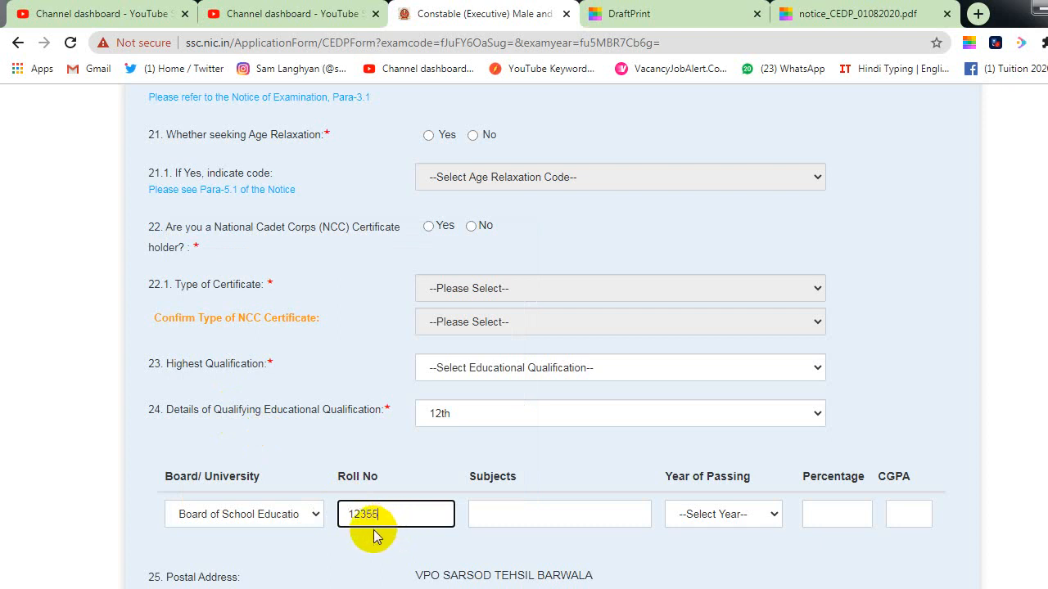
click(561, 532)
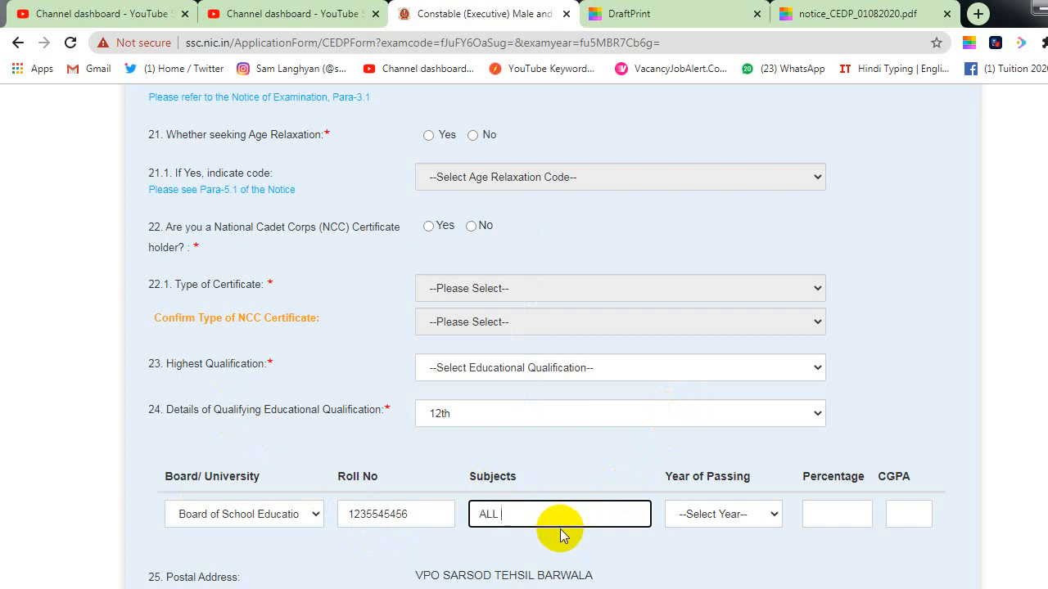
text(ALL ART SUB)
Step: Change subjects to 'HIN ENG MATH HIS POL SCI', set passing year 2015 and percentage 62
click(758, 524)
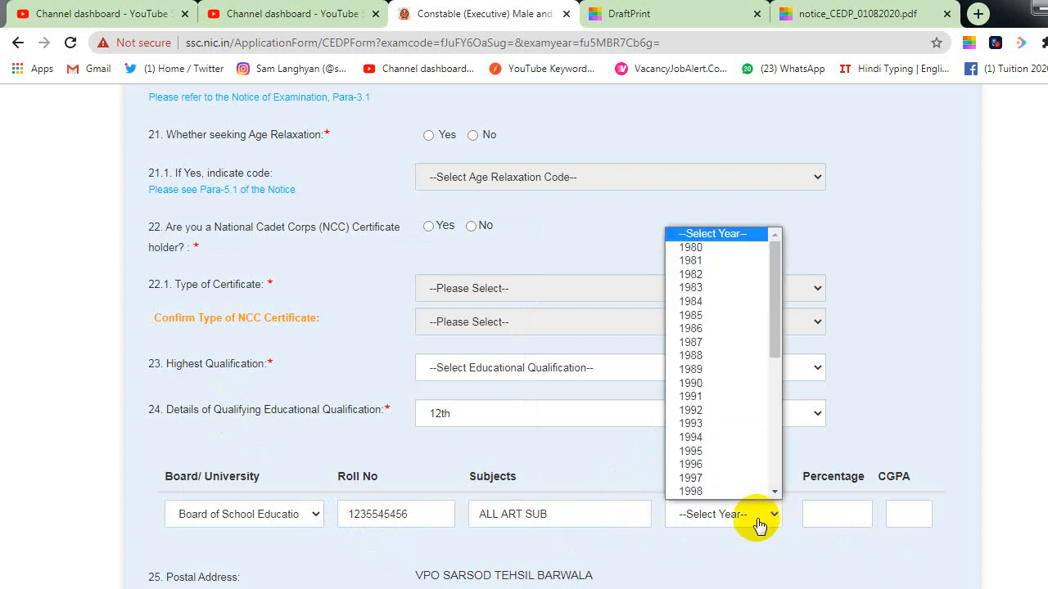
drag(597, 517, 449, 496)
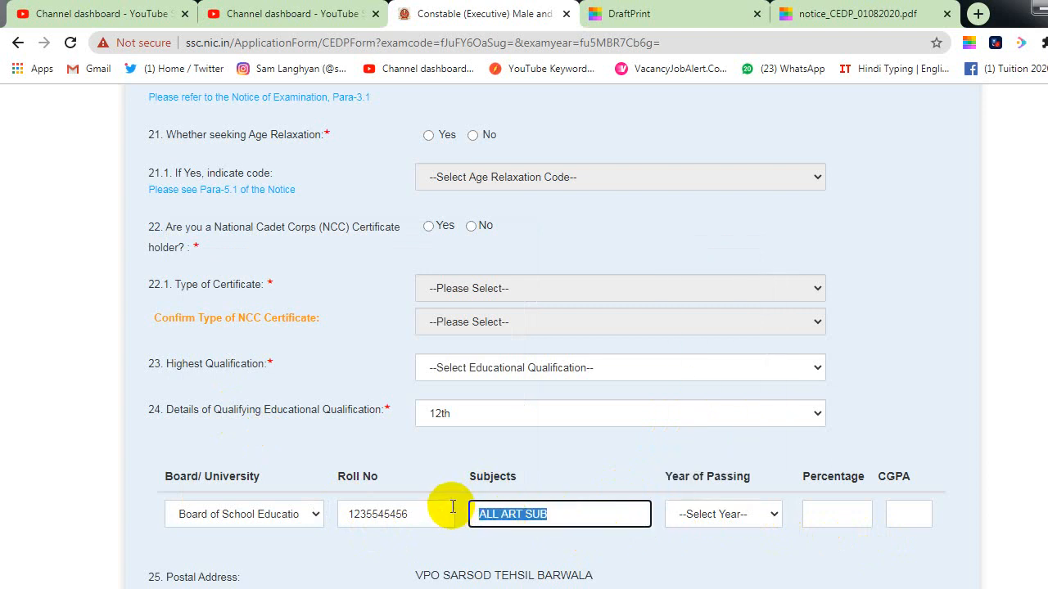
text(HIN E)
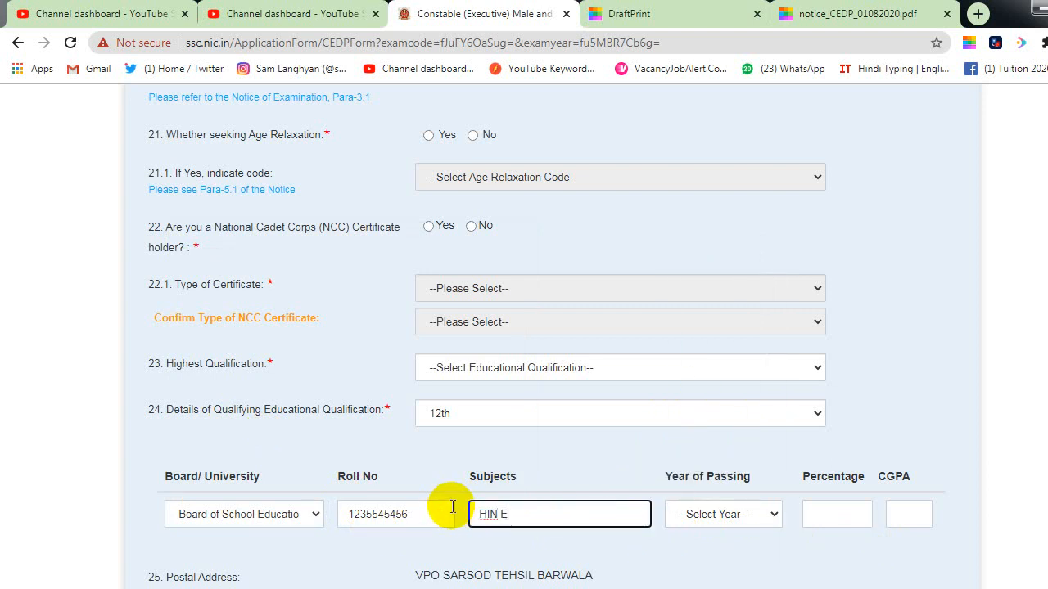
text(NG MATH HIS POL)
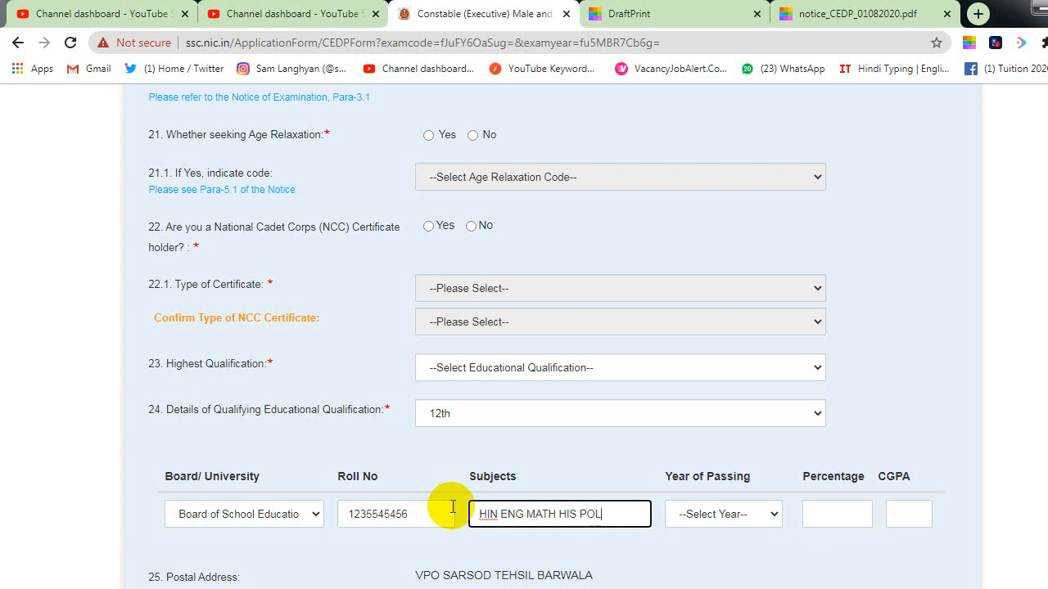
text( SCI)
click(752, 518)
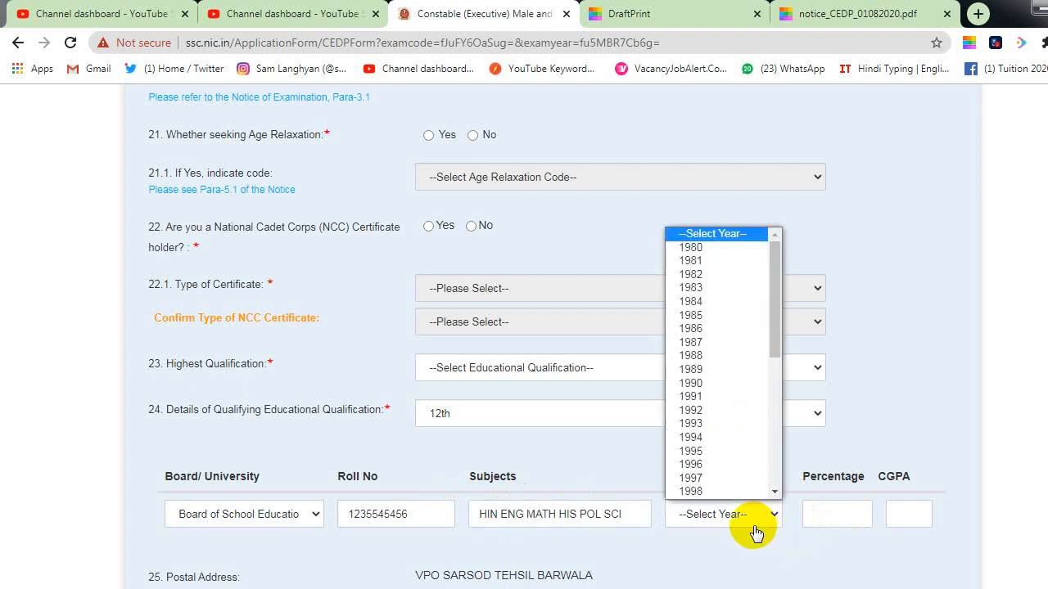
scroll(737, 389, down, 5)
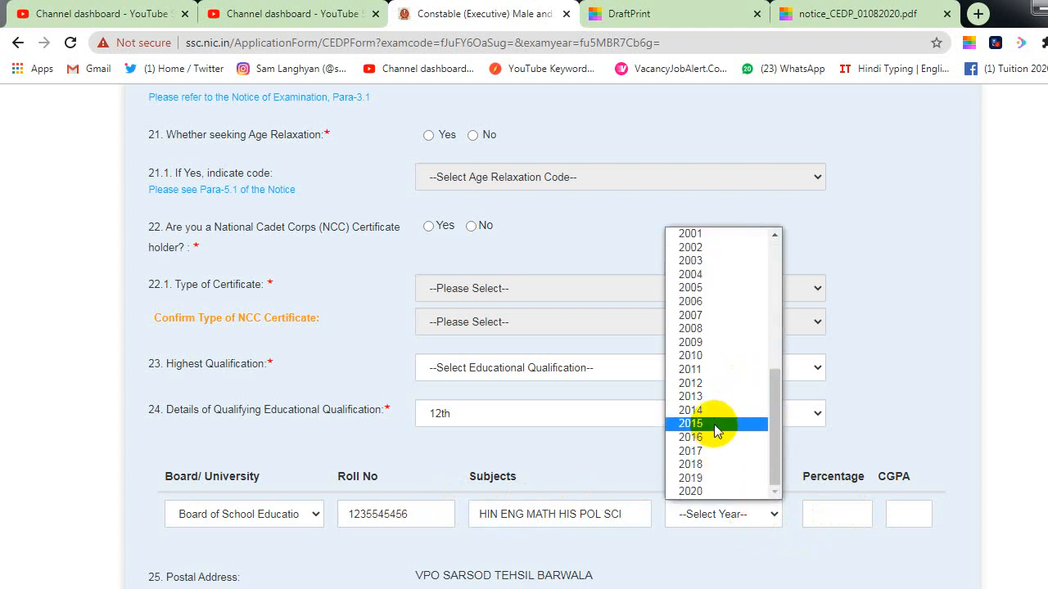
click(728, 423)
click(815, 513)
text(62)
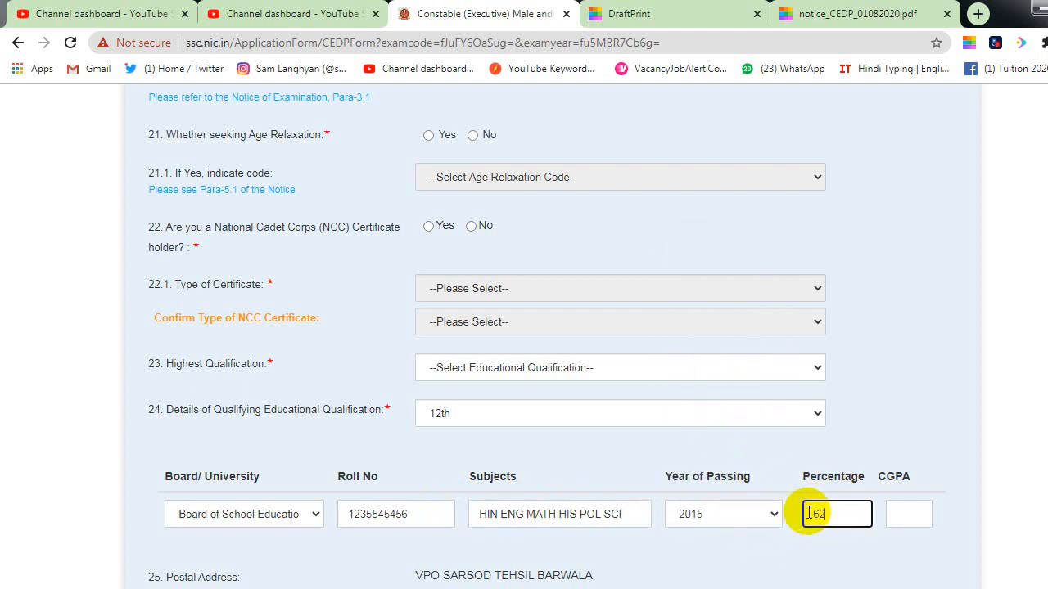
click(912, 519)
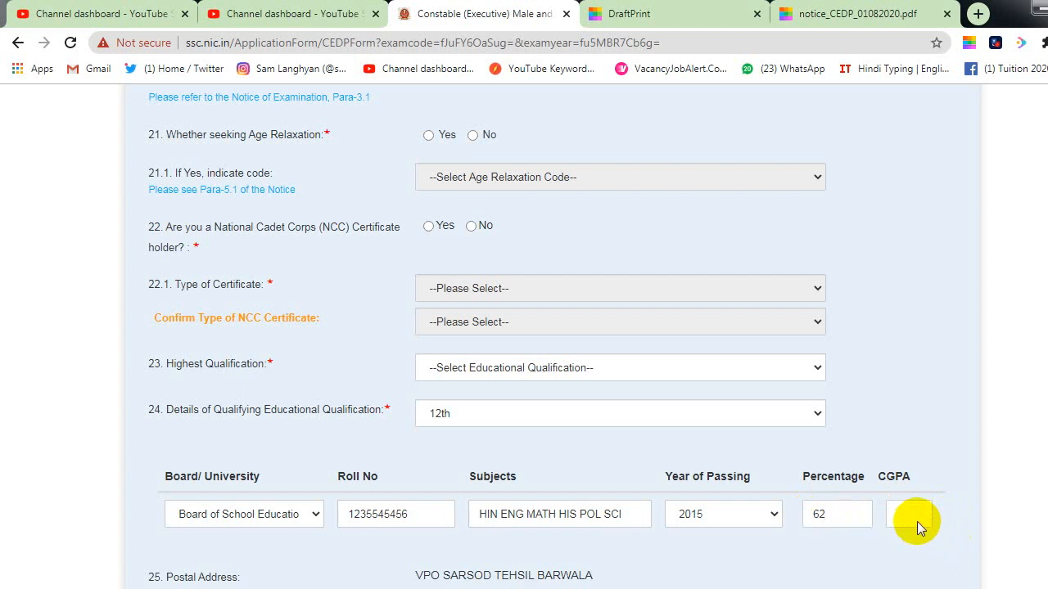
Step: Tick I Agree on the declaration and type the displayed captcha characters
scroll(895, 520, down, 3)
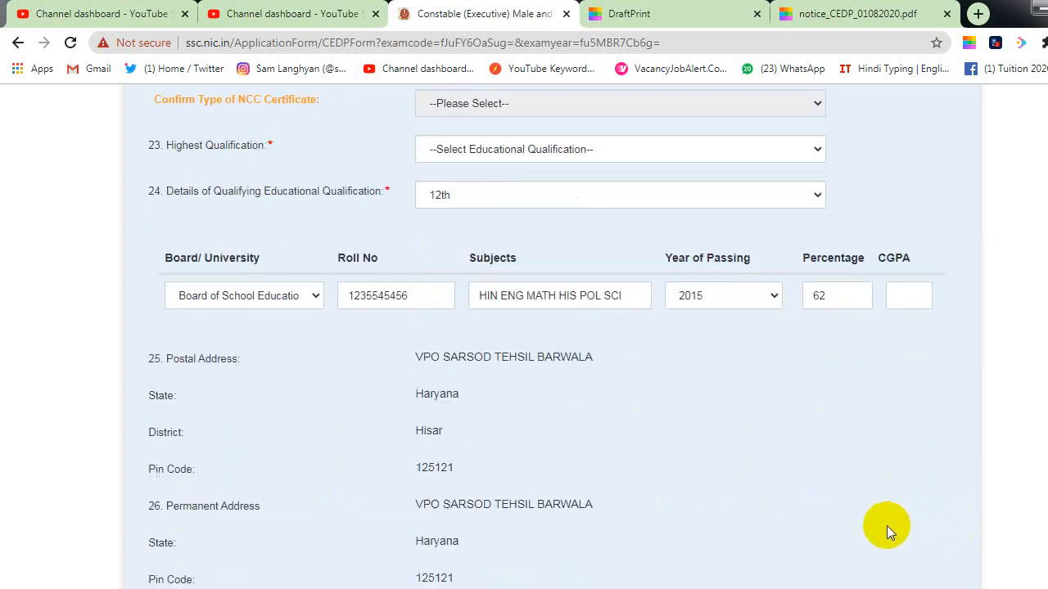
scroll(889, 528, up, 4)
scroll(873, 551, down, 1)
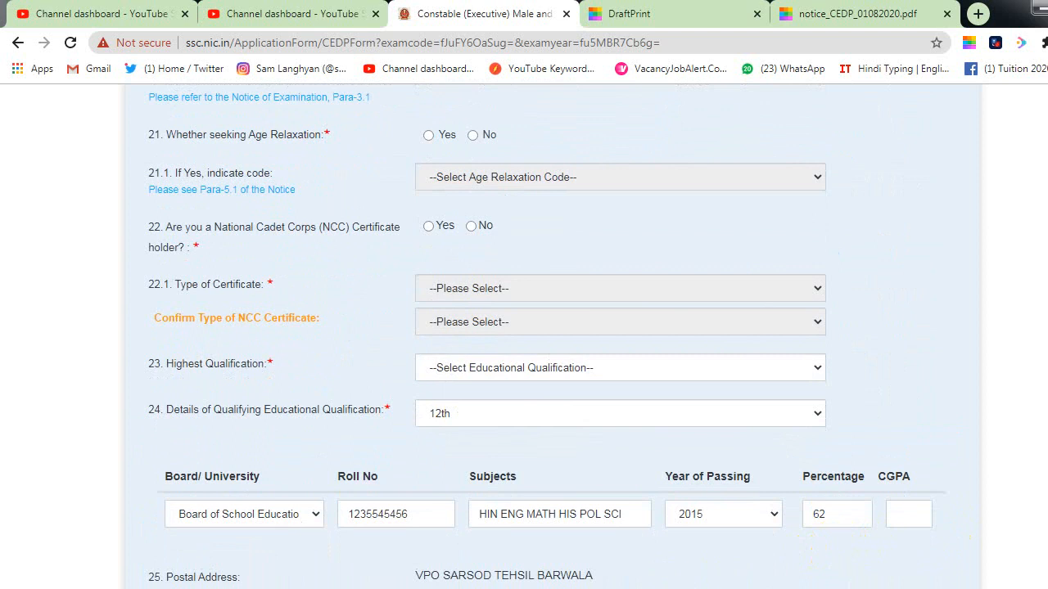
scroll(745, 239, down, 10)
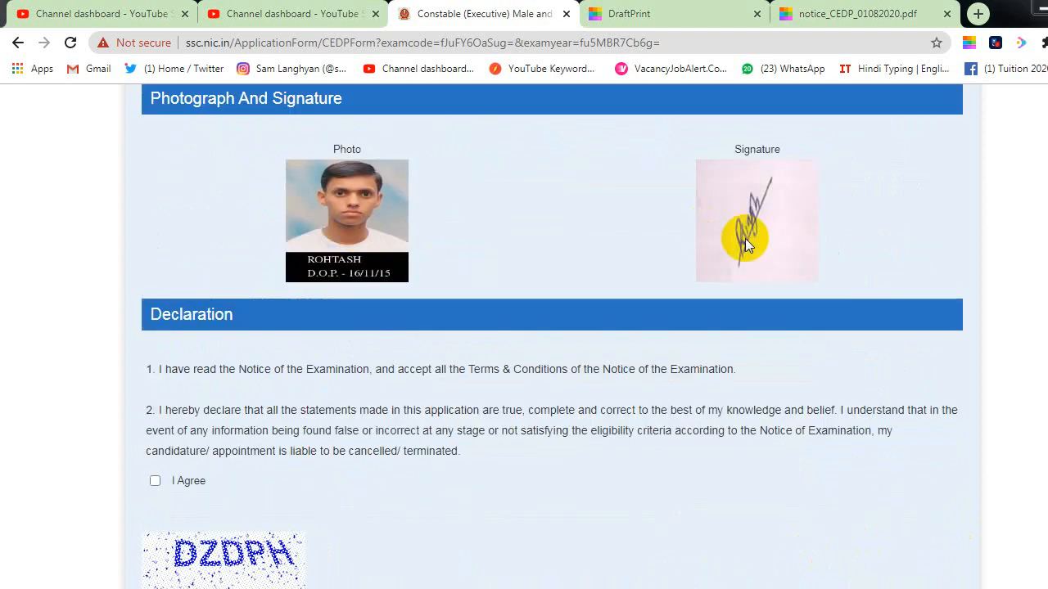
click(155, 481)
scroll(245, 479, down, 2)
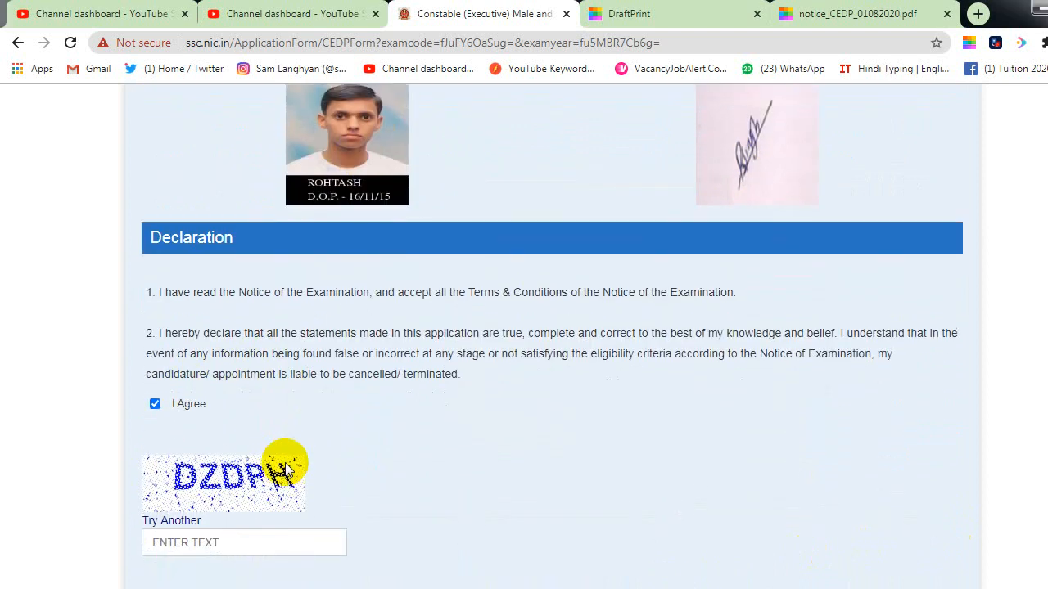
click(206, 459)
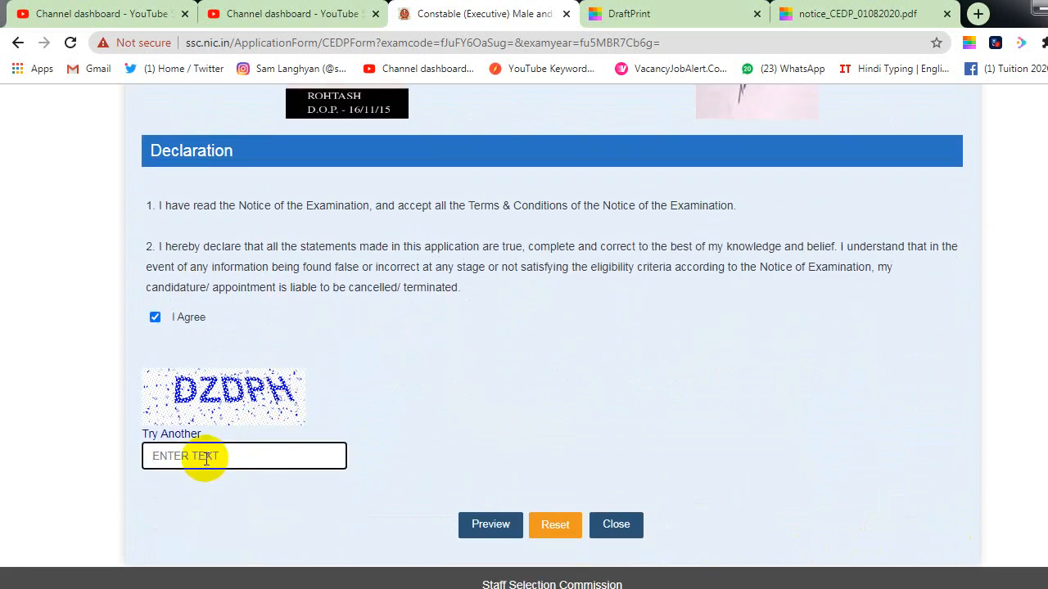
text(DZDPH)
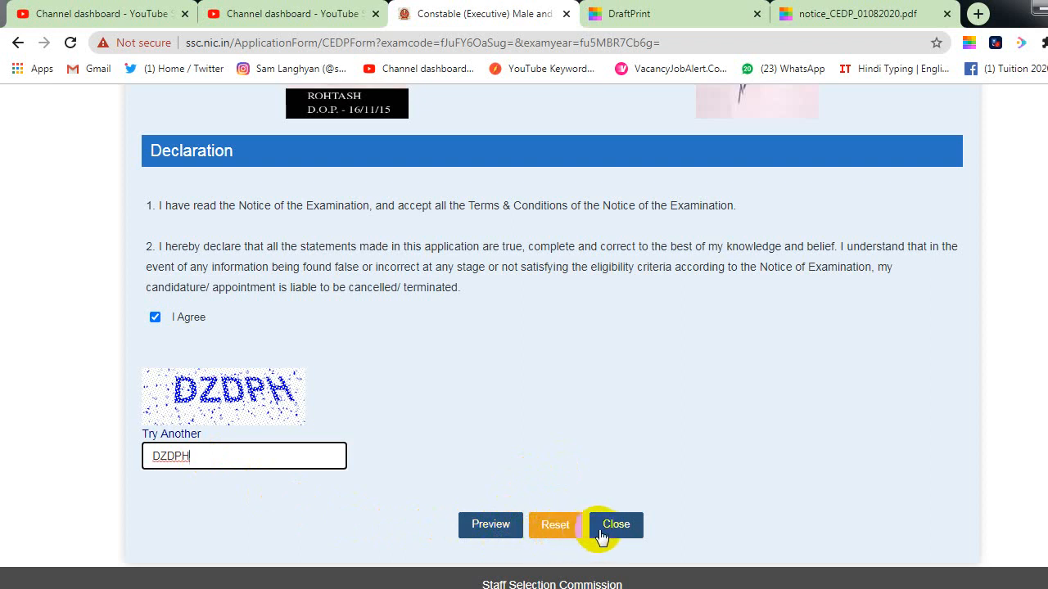
click(485, 531)
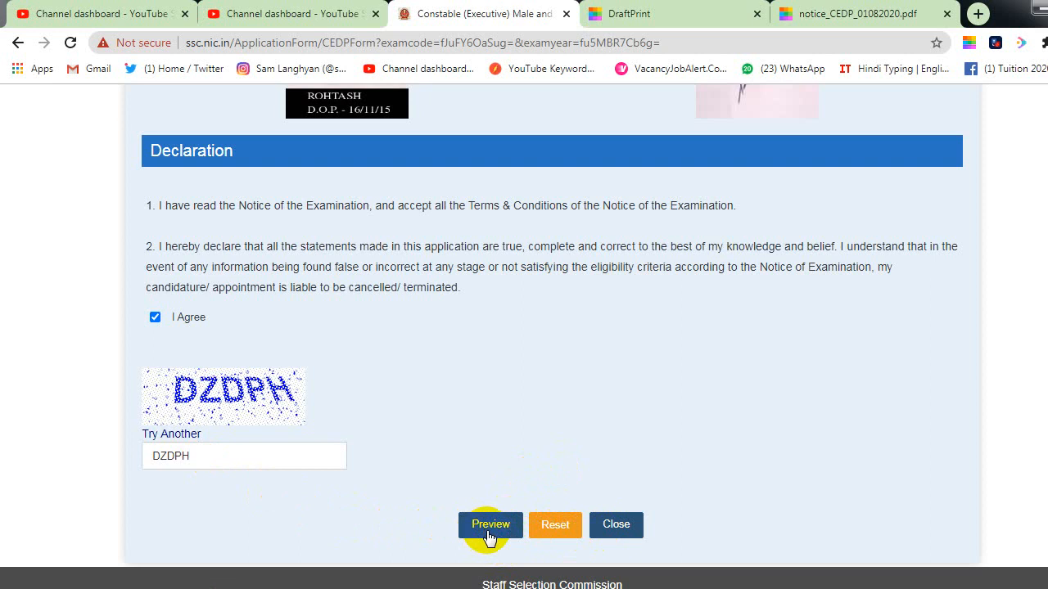
Step: Preview and review the filled Delhi Police form, then close it to return to Latest Notifications
click(489, 530)
scroll(492, 524, up, 18)
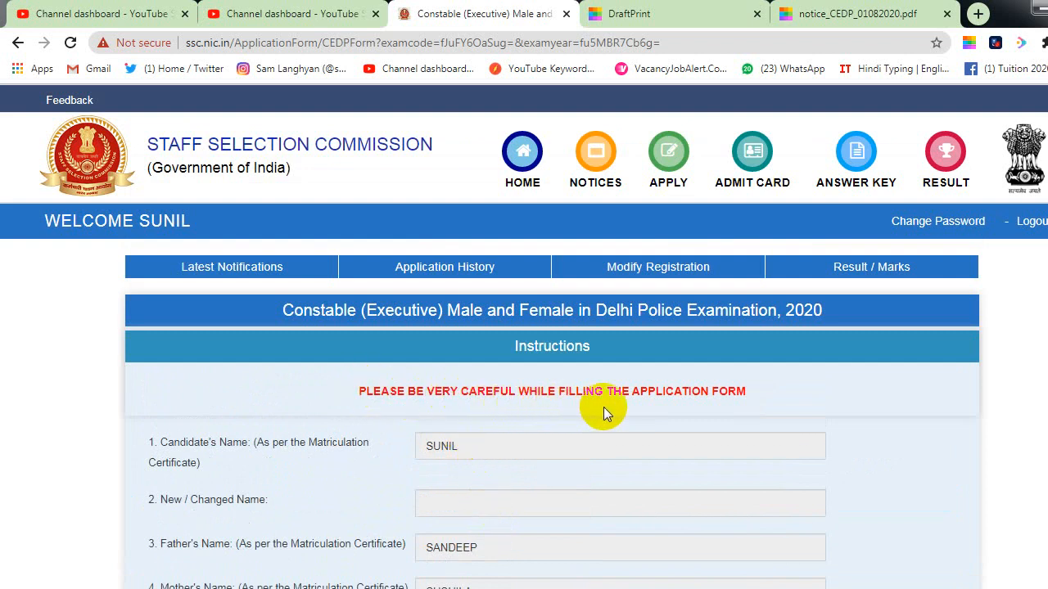
scroll(705, 407, down, 20)
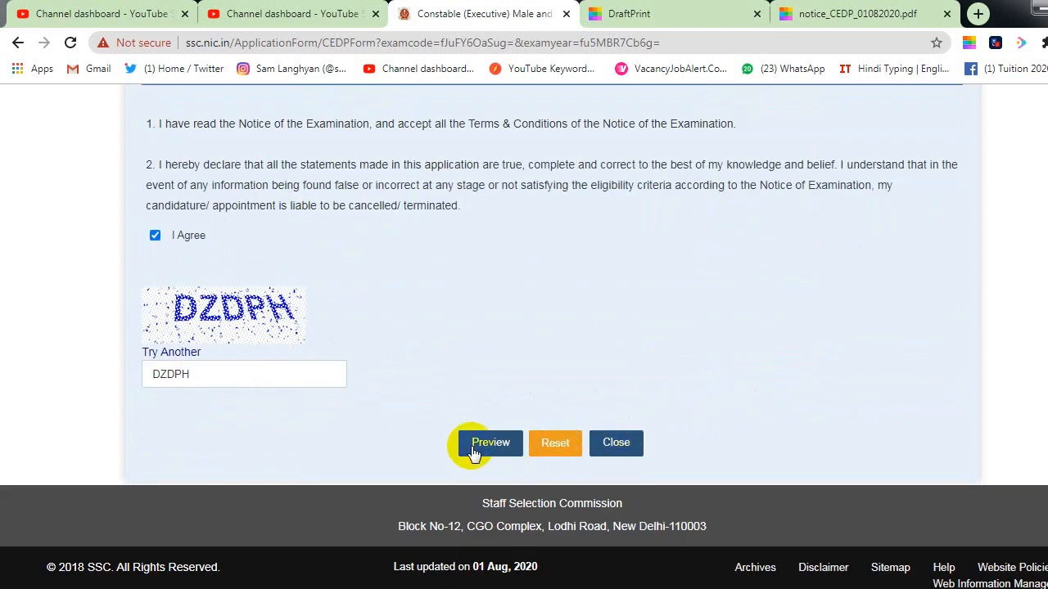
click(577, 453)
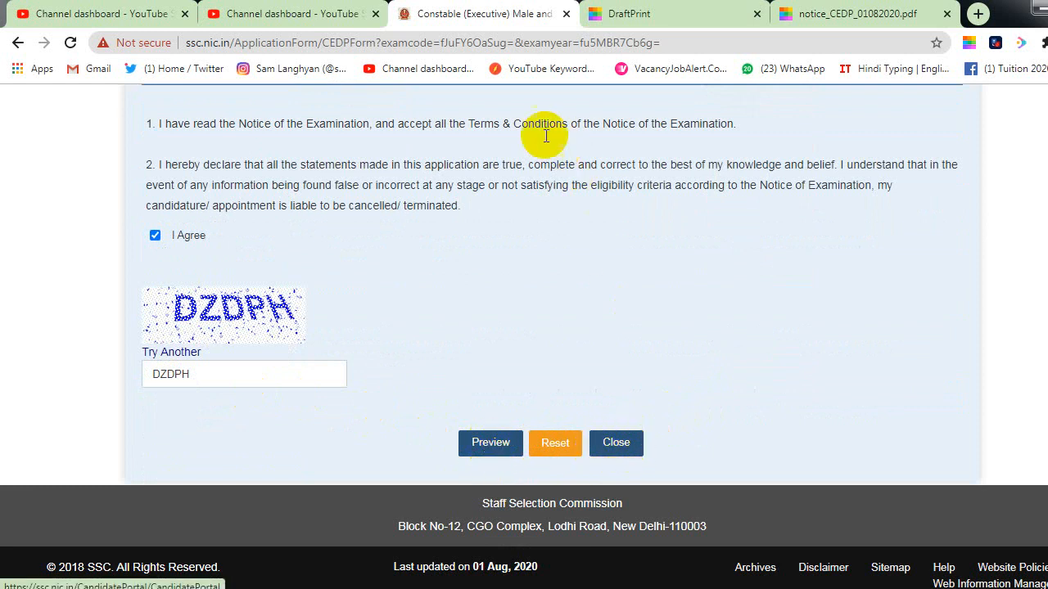
click(257, 370)
click(616, 446)
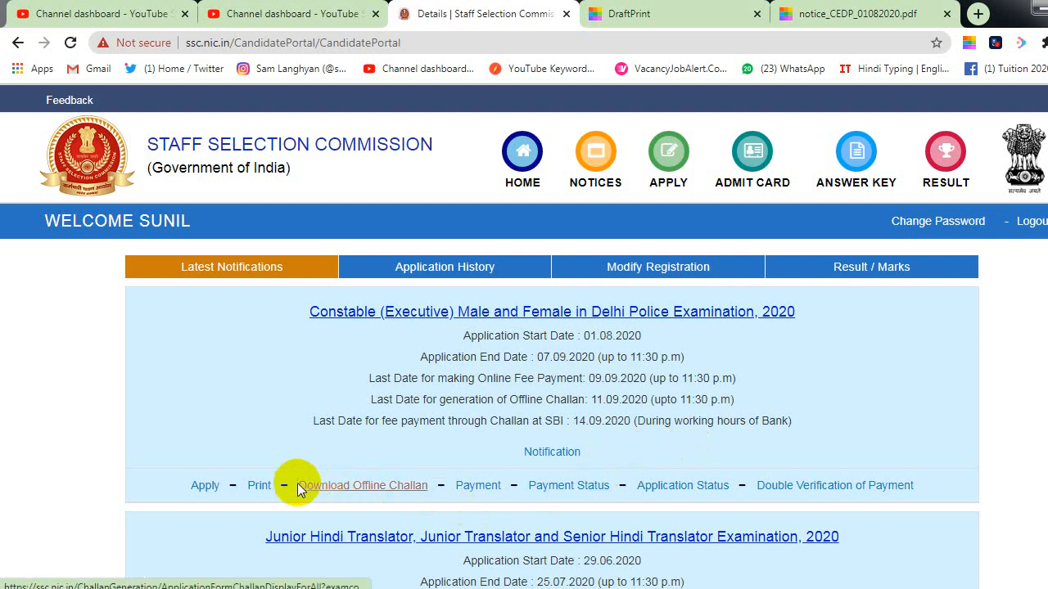
Step: Open Payment for the Delhi Police Constable 2020 exam and review its status
click(468, 489)
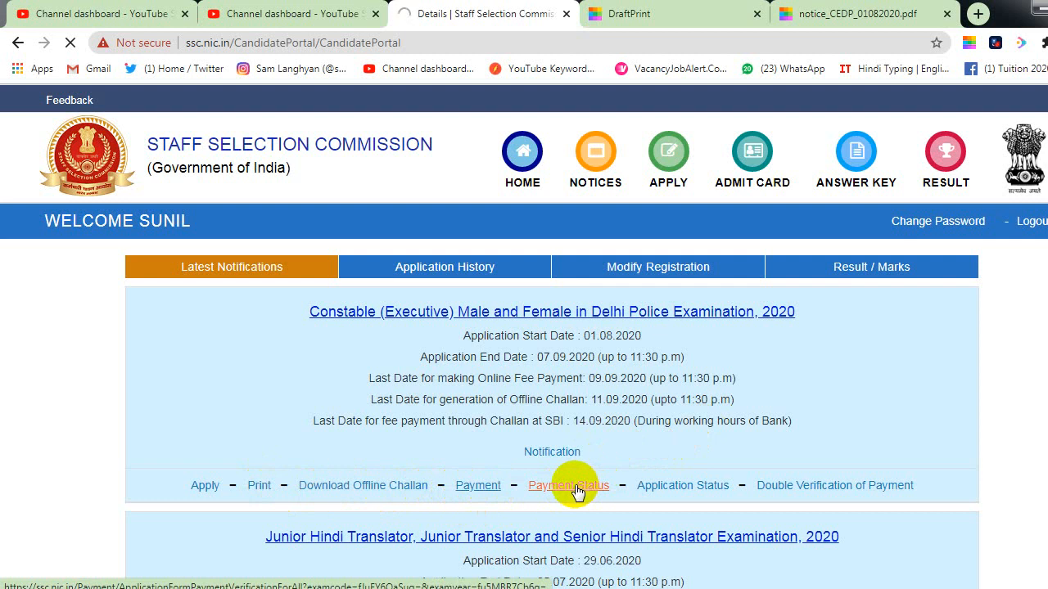
scroll(467, 327, down, 3)
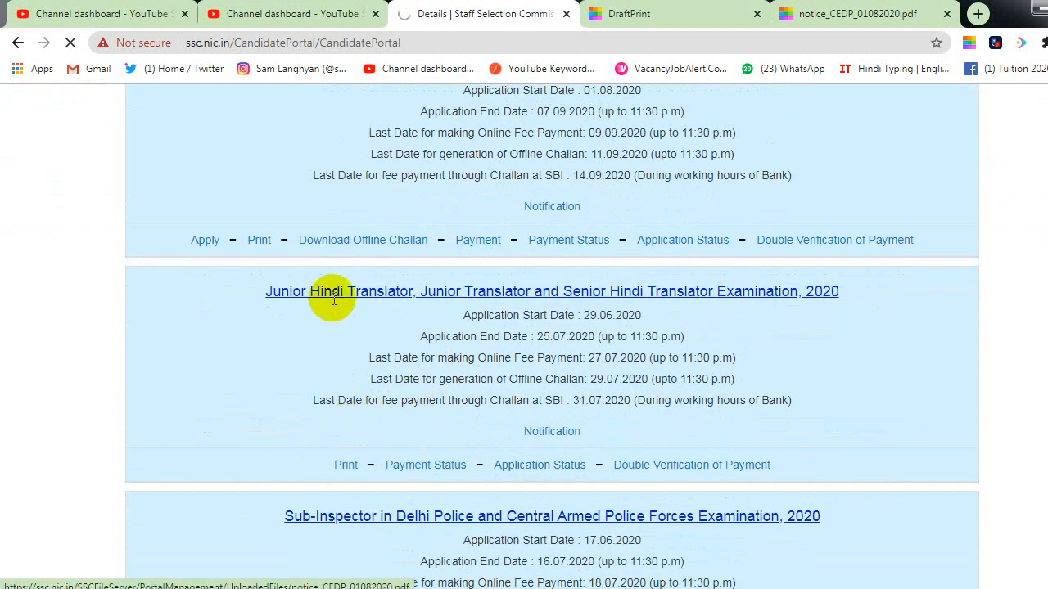
scroll(644, 447, down, 2)
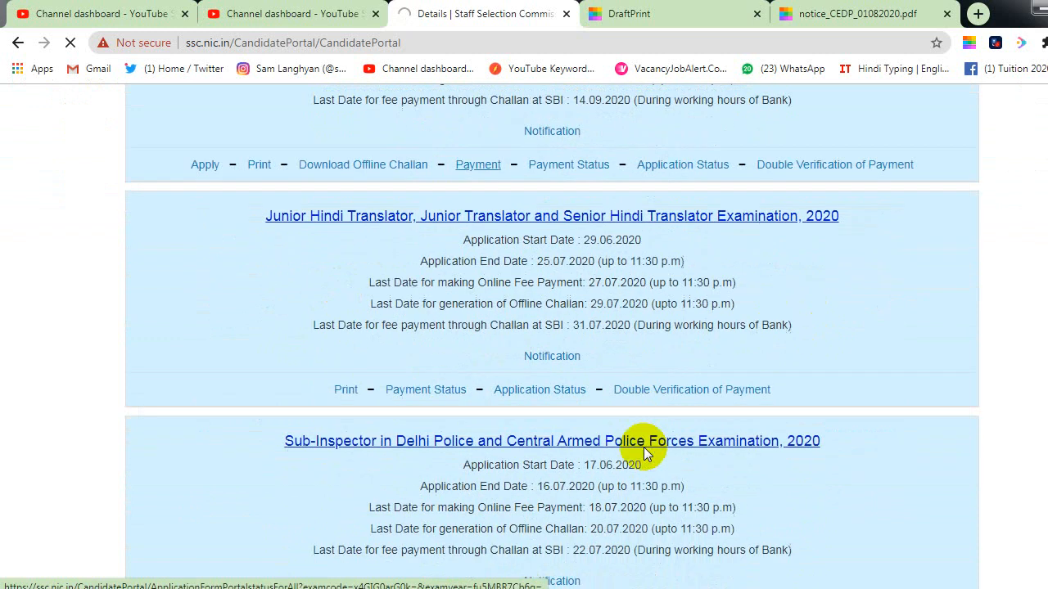
scroll(696, 520, down, 1)
scroll(718, 515, down, 3)
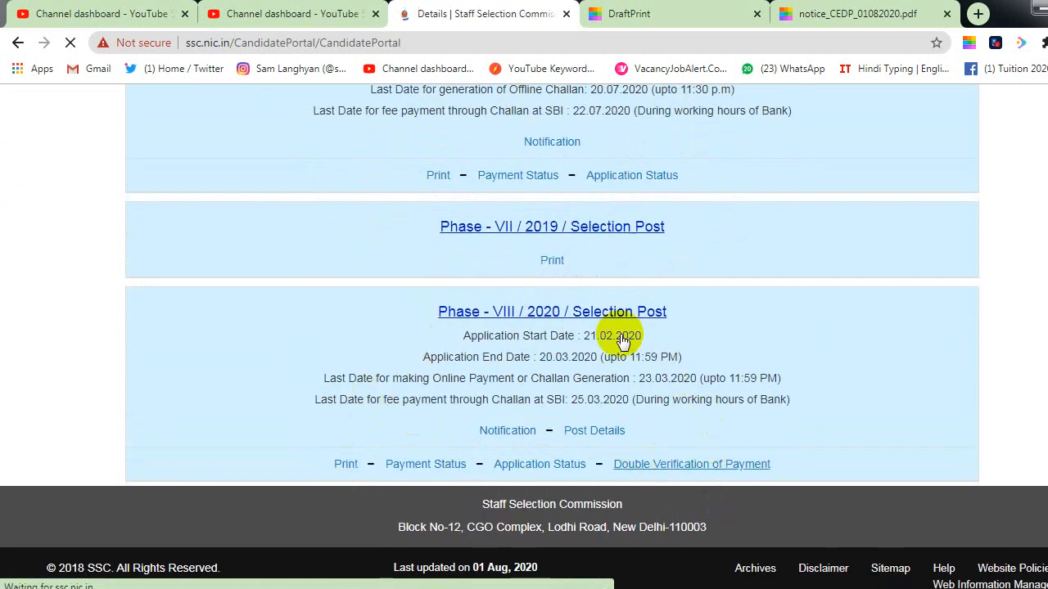
scroll(627, 352, up, 3)
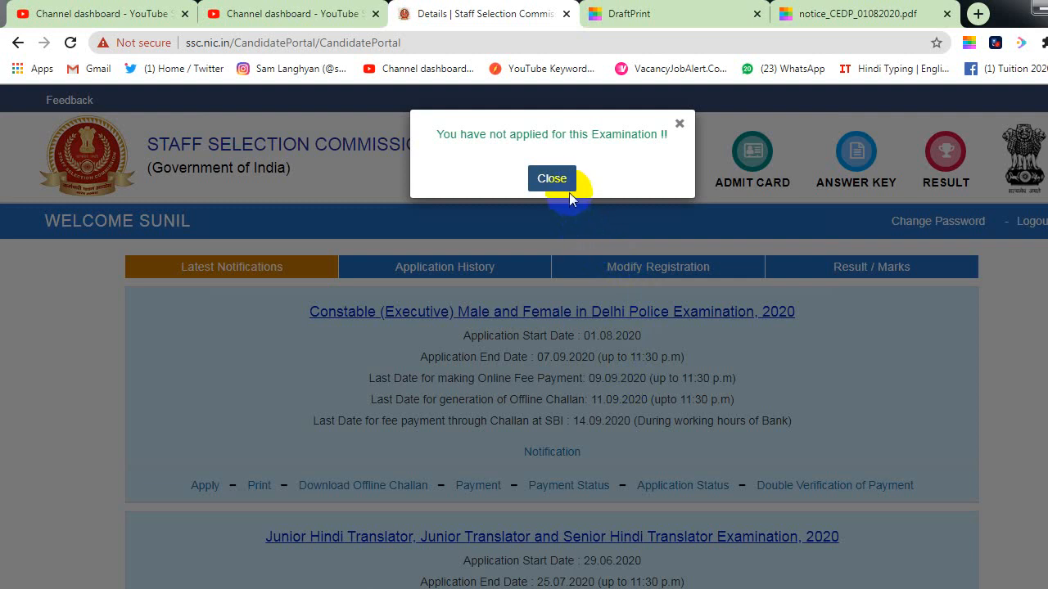
Step: Dismiss the not-applied notice, check Double Verification of Payment, then log out of the portal
click(567, 179)
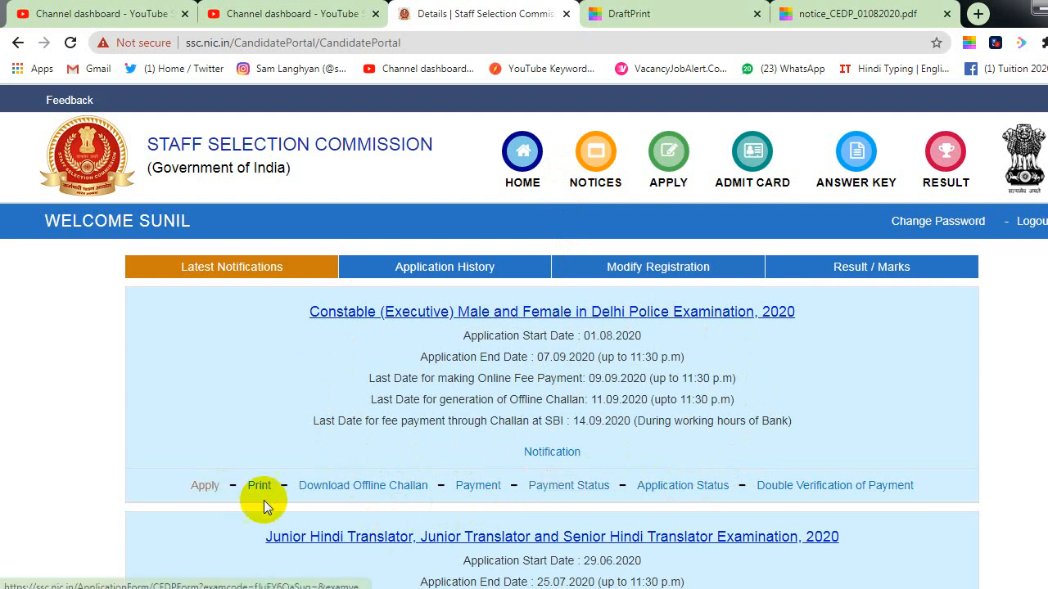
click(773, 485)
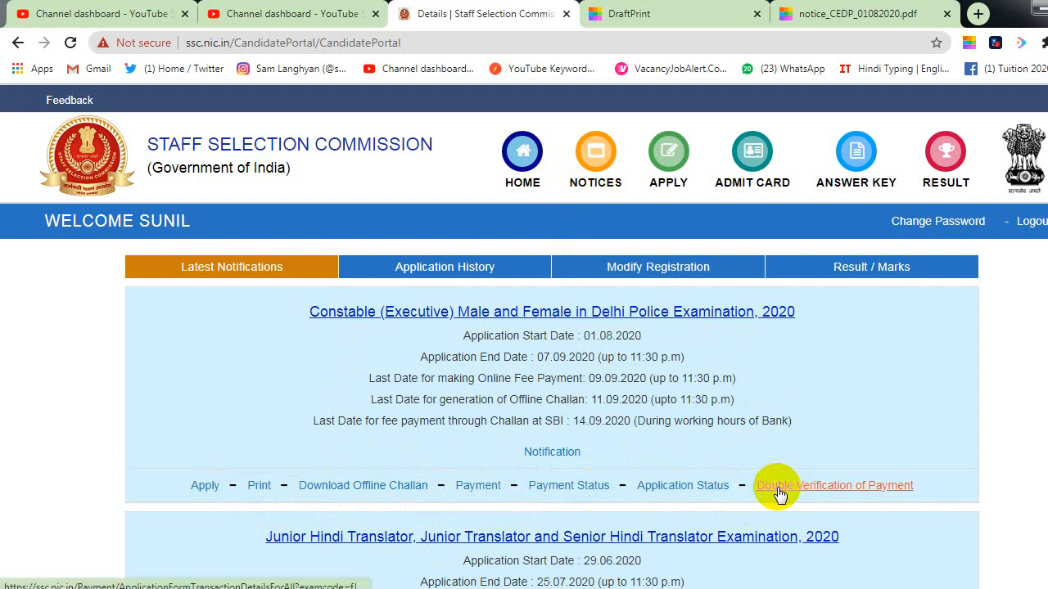
click(1031, 231)
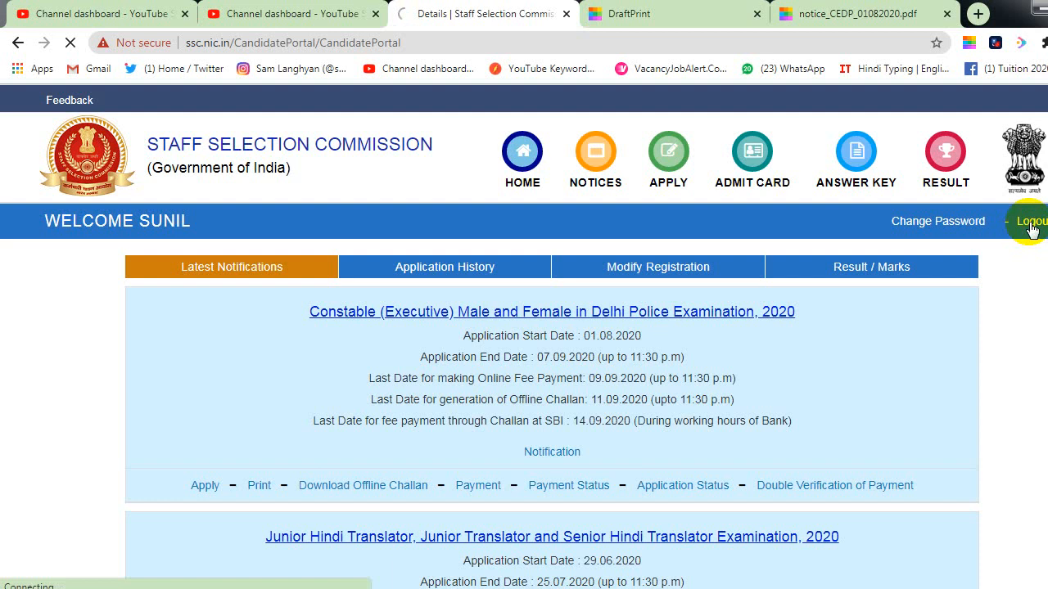